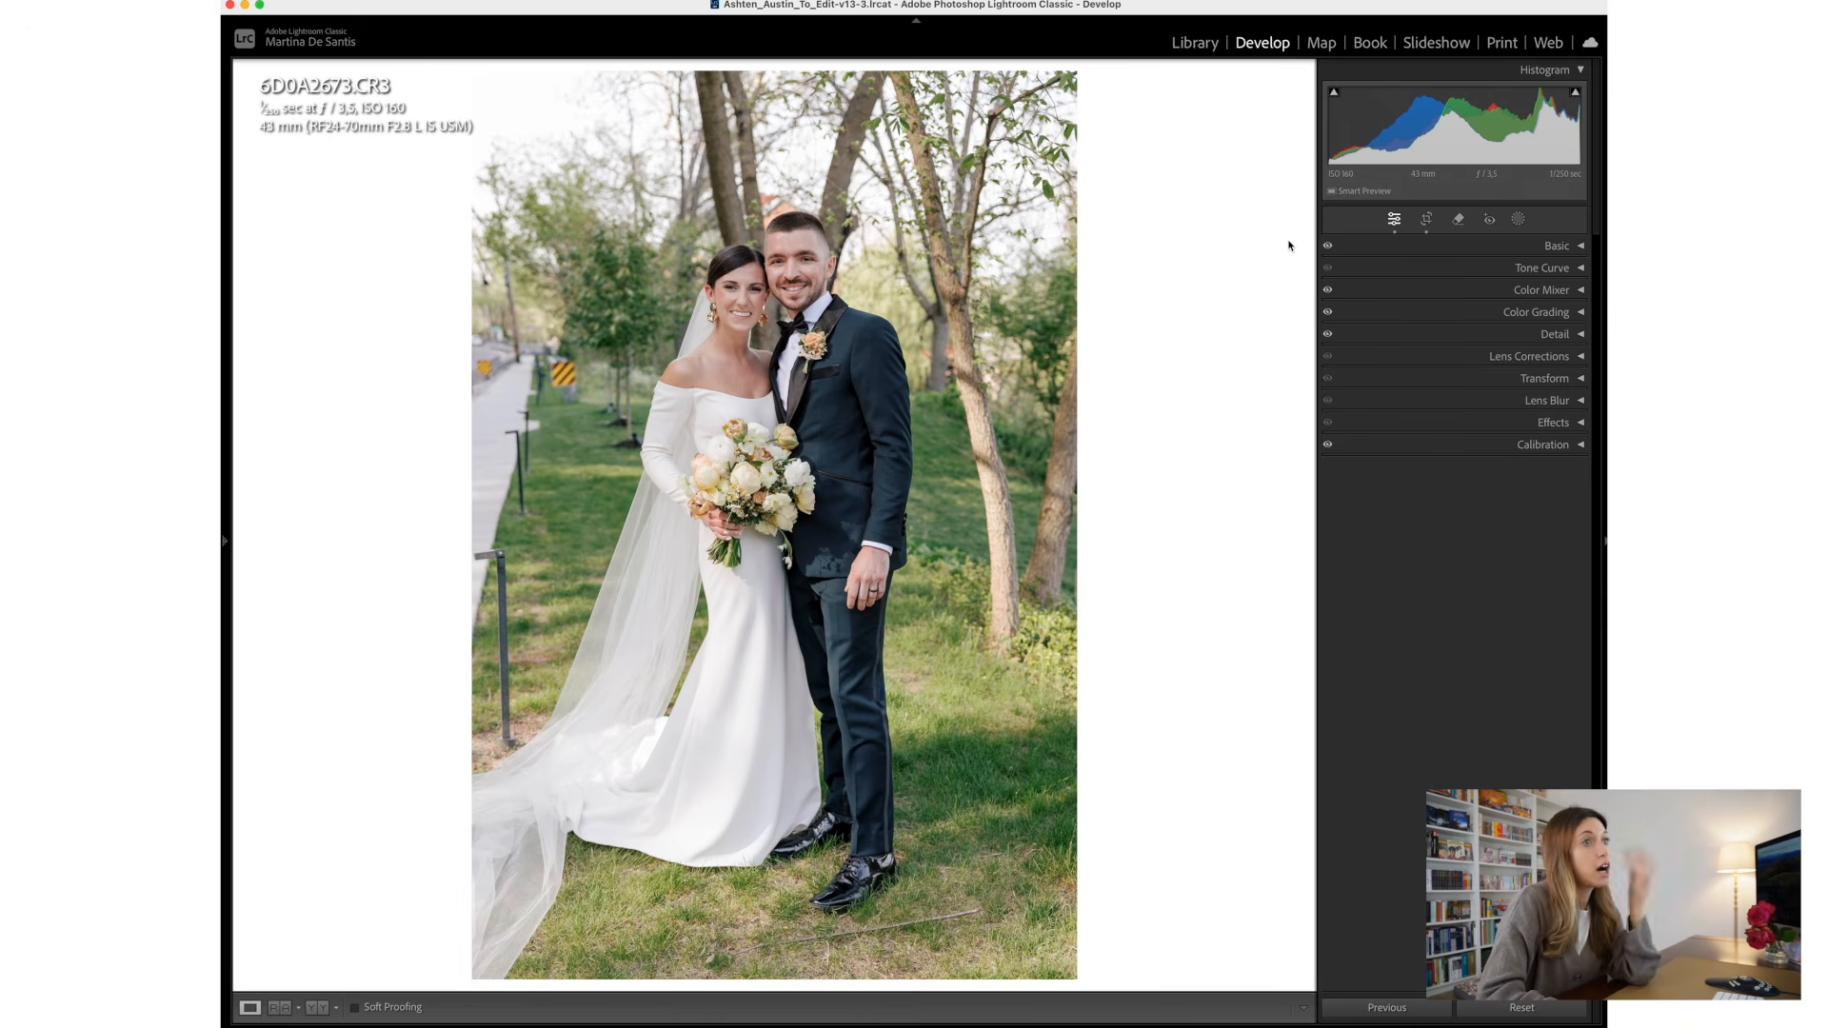
- Paint a Remove mask with brush size 15 over the near metal post beside the veil, extending it onto the adjacent grass
{"action": "left_click", "coordinate": [1456, 221]}
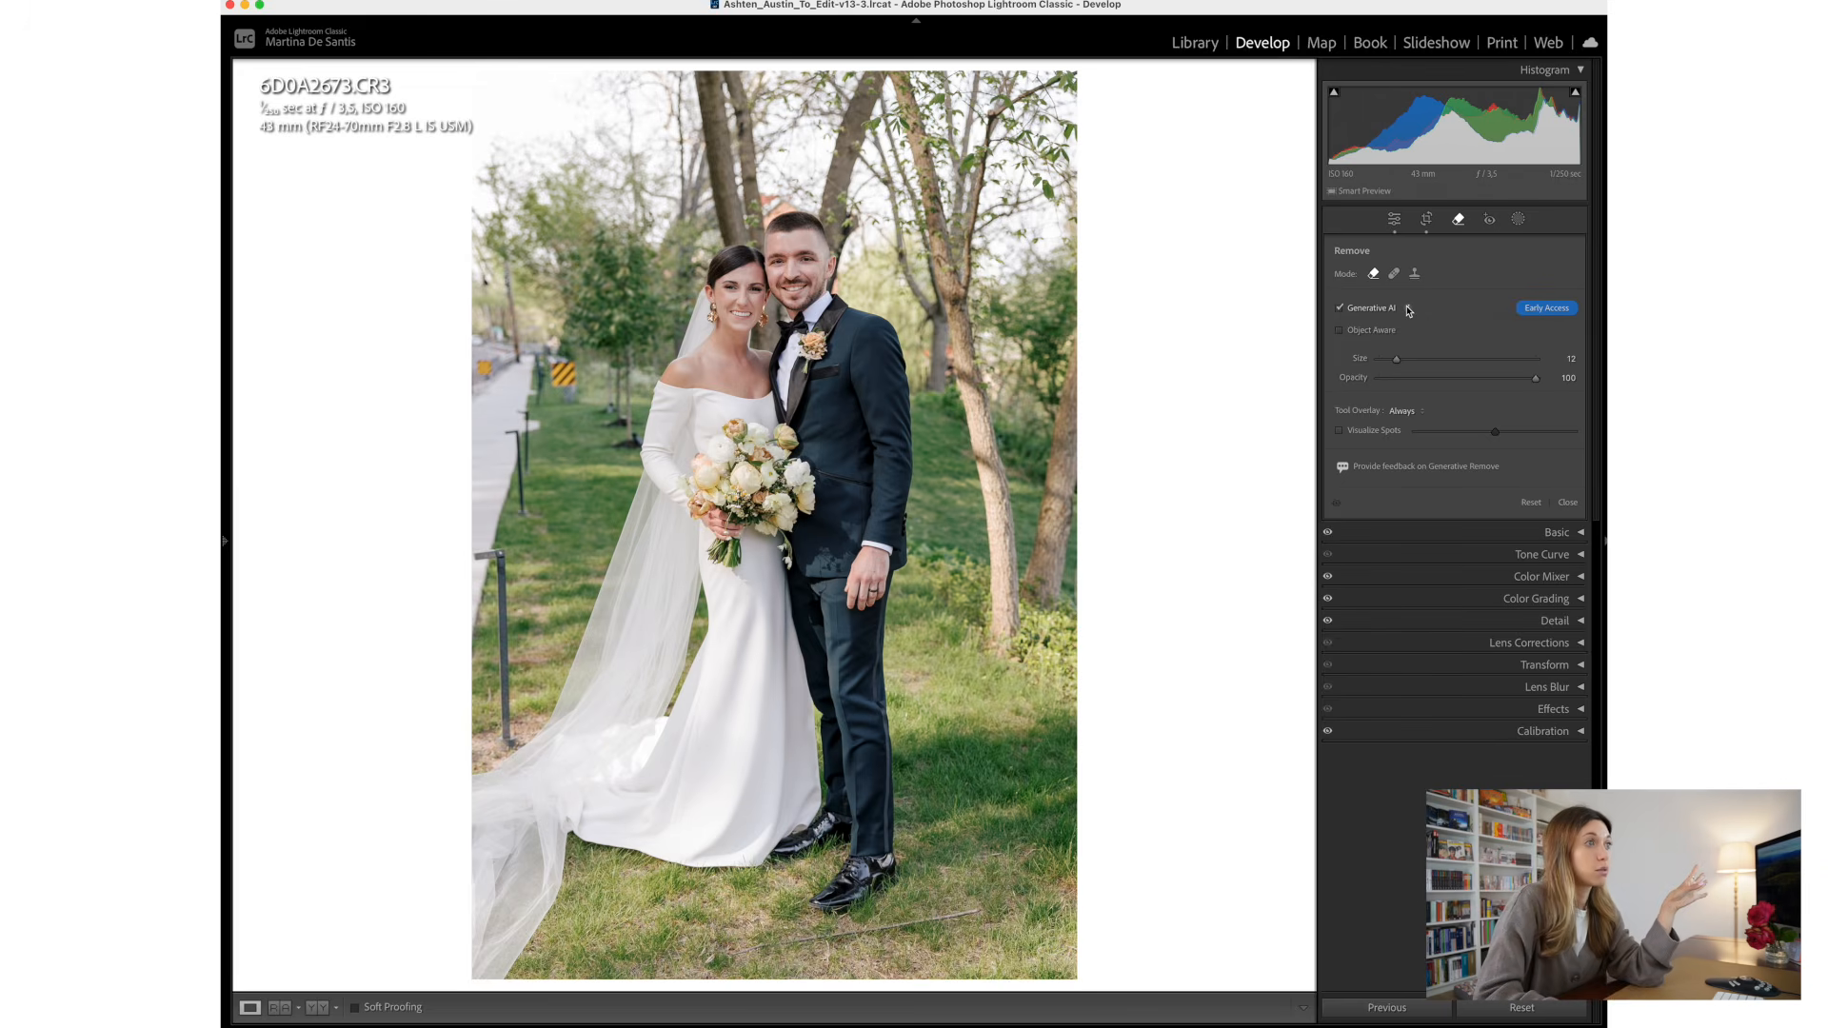
{"action": "left_click_drag", "start_coordinate": [1396, 359], "coordinate": [1403, 362]}
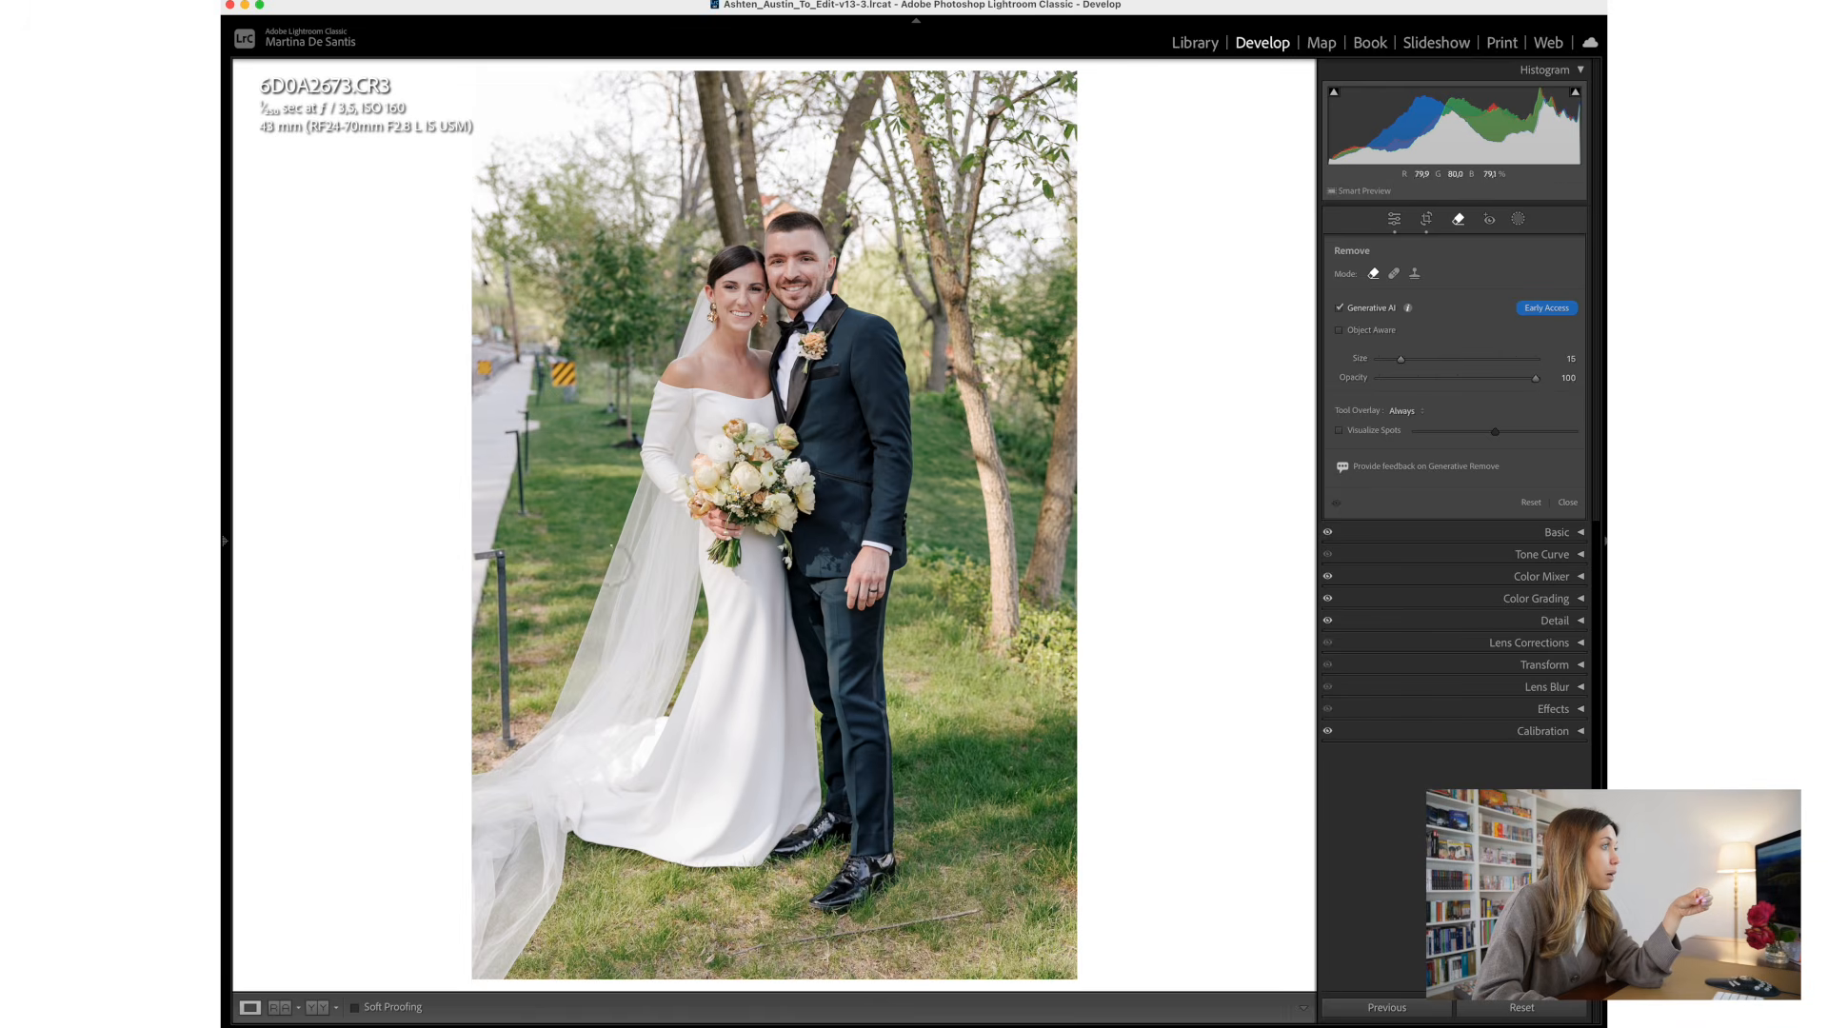
{"action": "left_click_drag", "start_coordinate": [502, 566], "coordinate": [498, 759]}
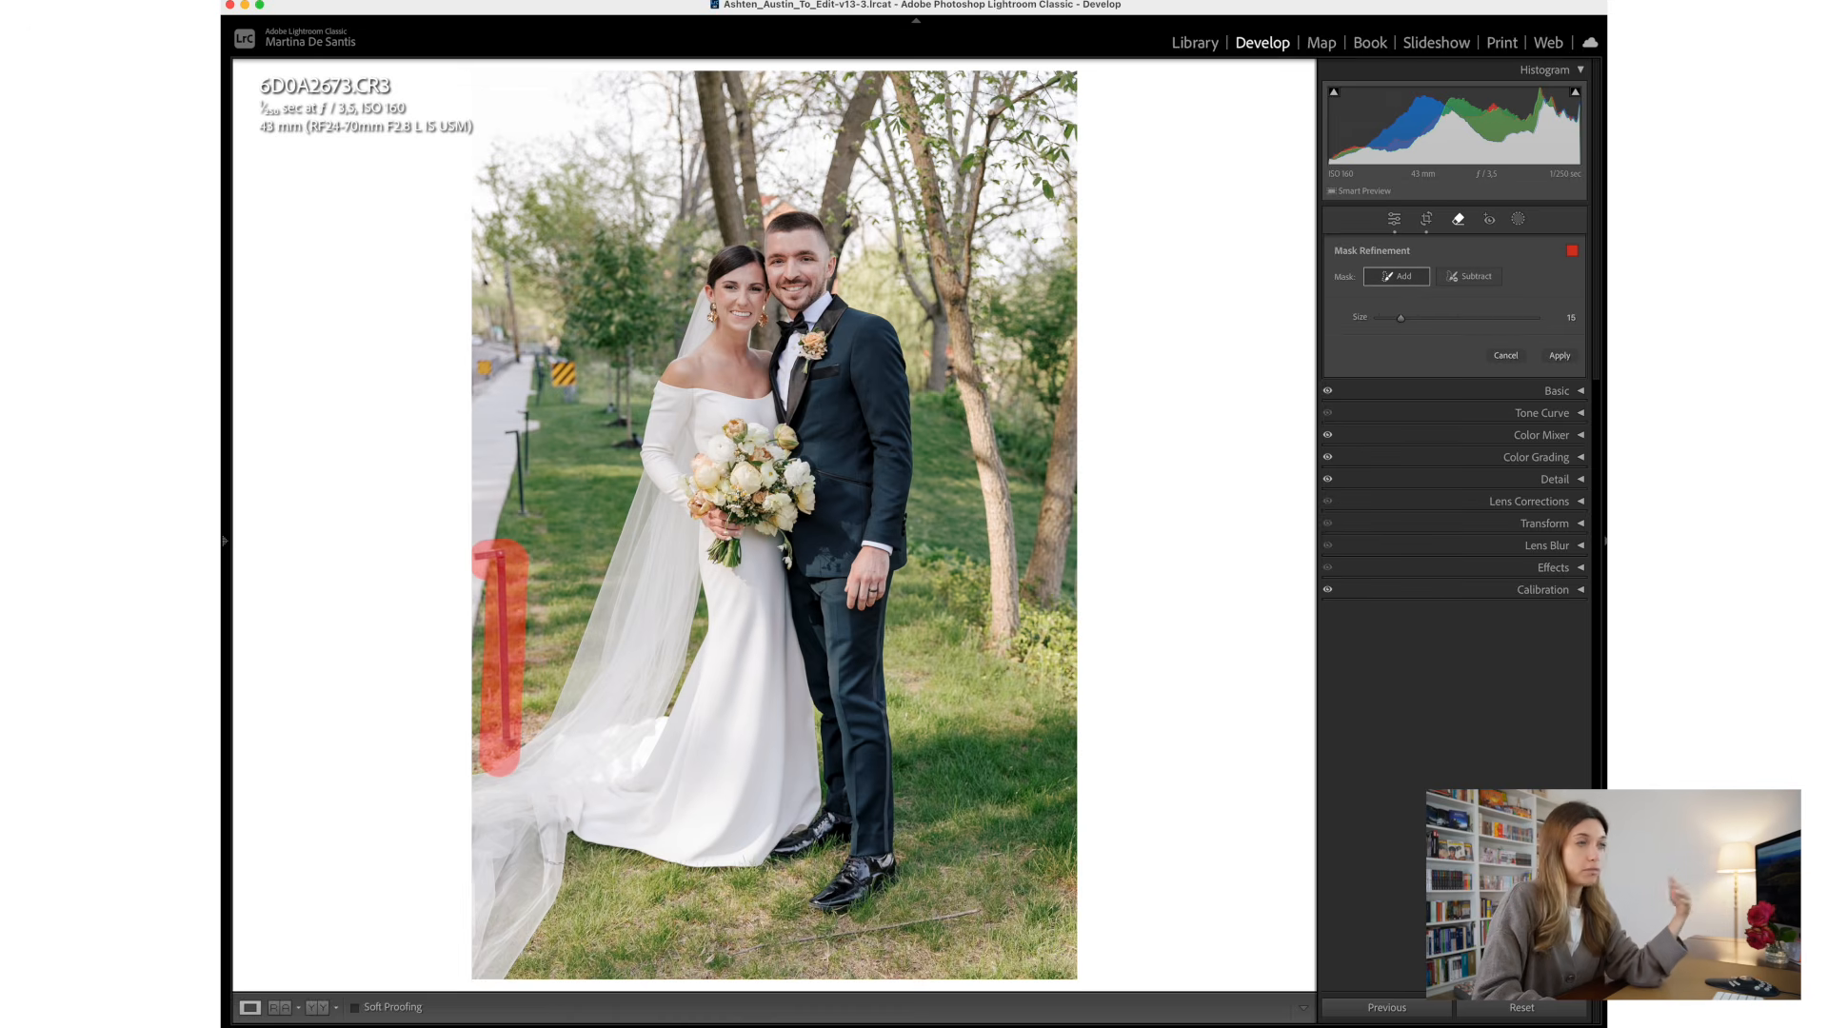
{"action": "left_click_drag", "start_coordinate": [519, 612], "coordinate": [543, 614]}
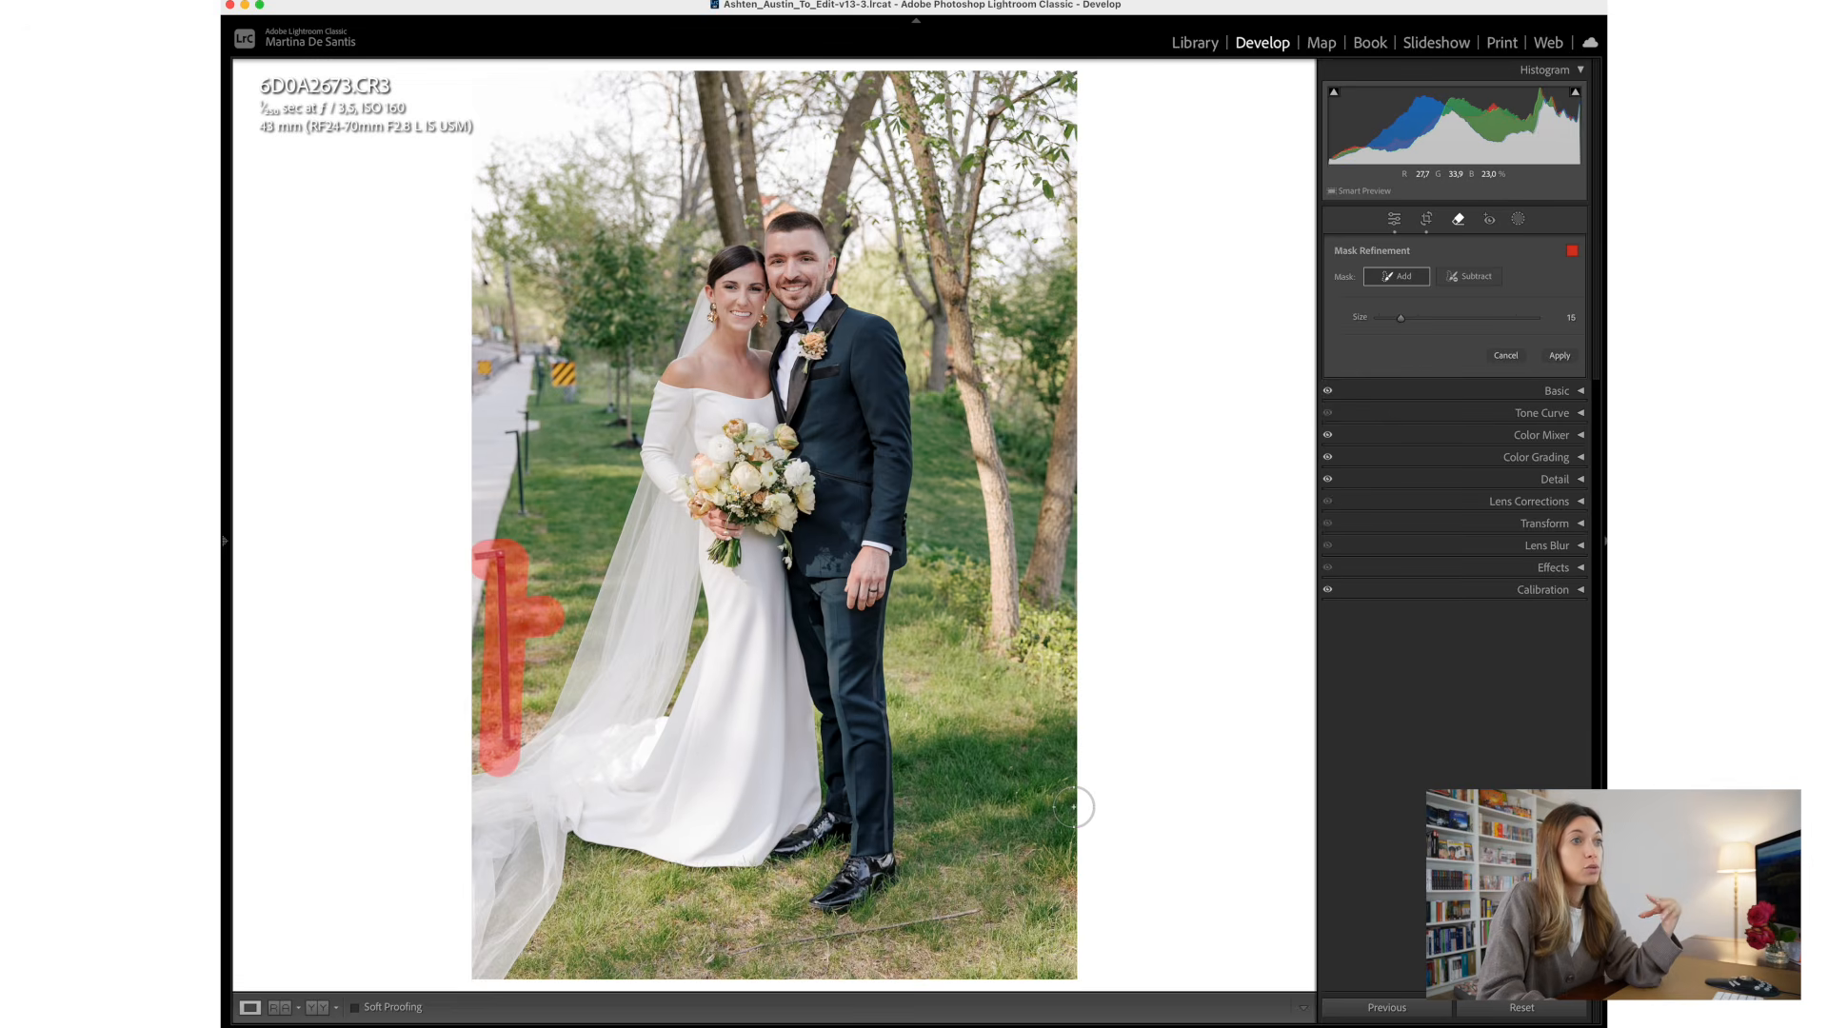
- Subtract the excess areas below the post and on the adjacent grass from the Remove mask
{"action": "left_click", "coordinate": [1471, 277]}
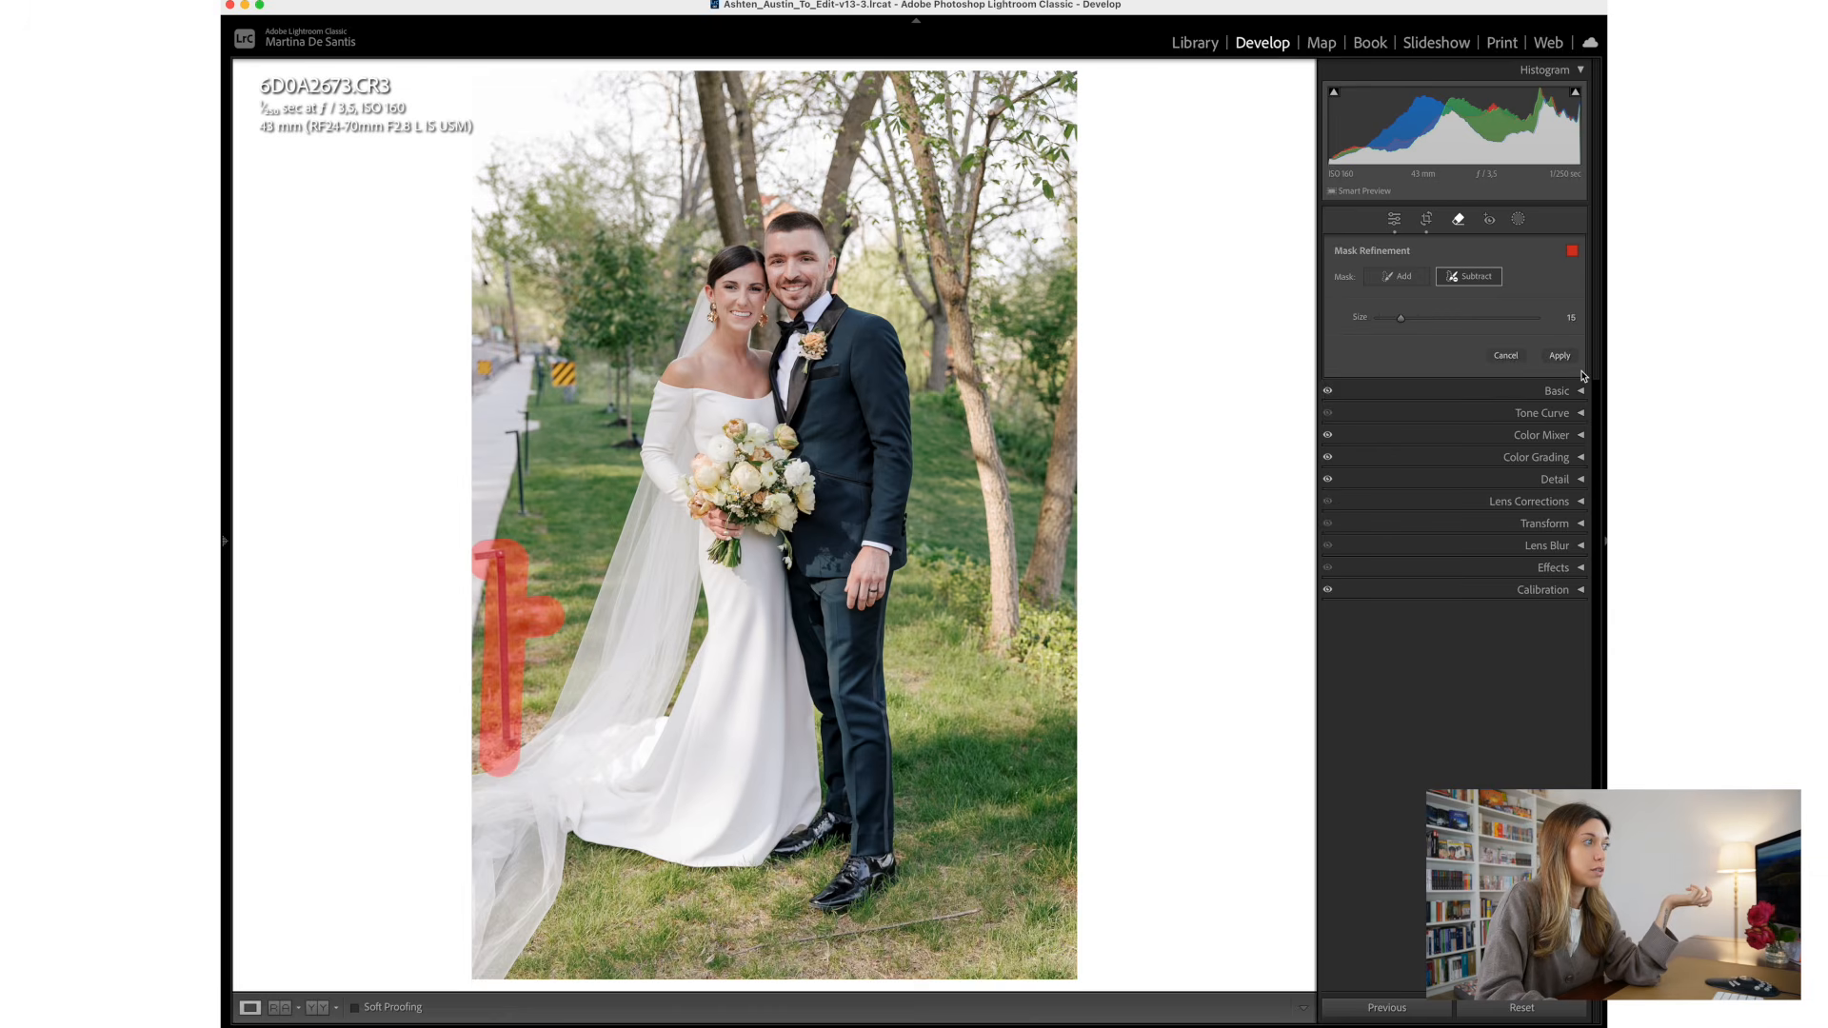
{"action": "left_click_drag", "start_coordinate": [524, 769], "coordinate": [495, 779]}
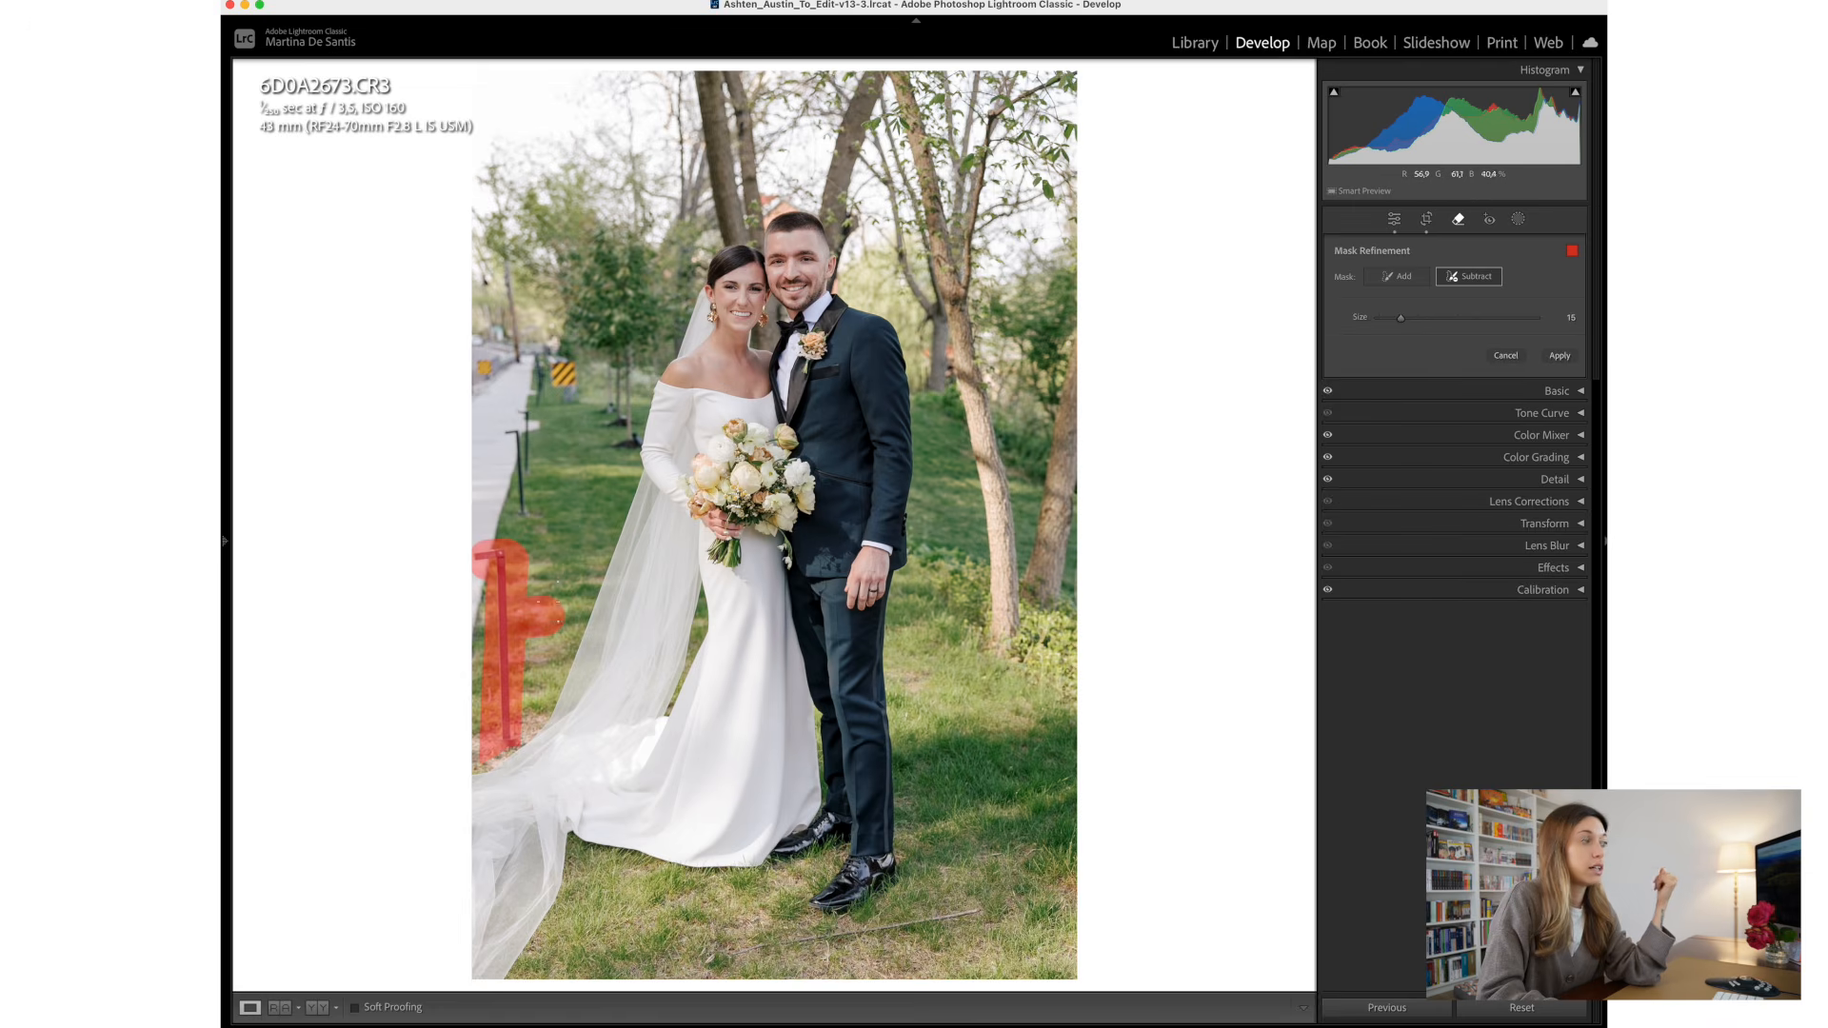
{"action": "left_click_drag", "start_coordinate": [555, 617], "coordinate": [534, 606]}
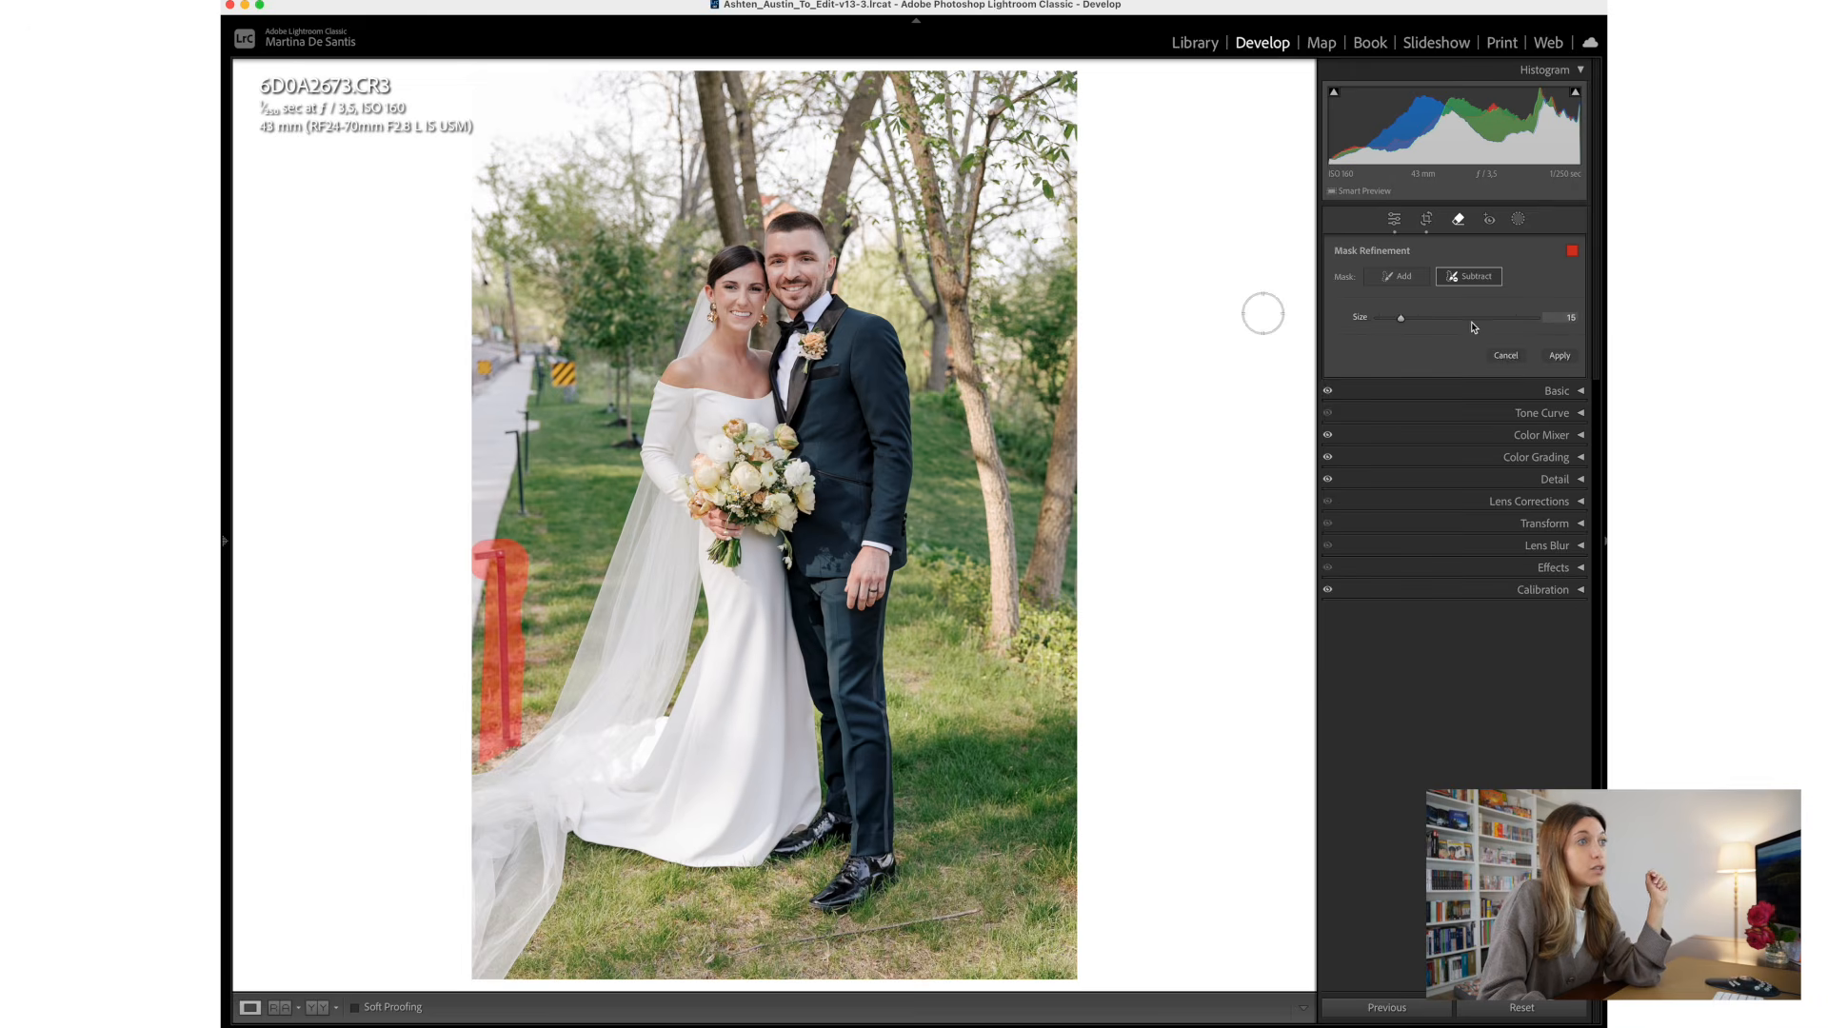
- Apply the generative removal of the near post, switch to another generated variation and close the Remove tool
{"action": "left_click", "coordinate": [1551, 358]}
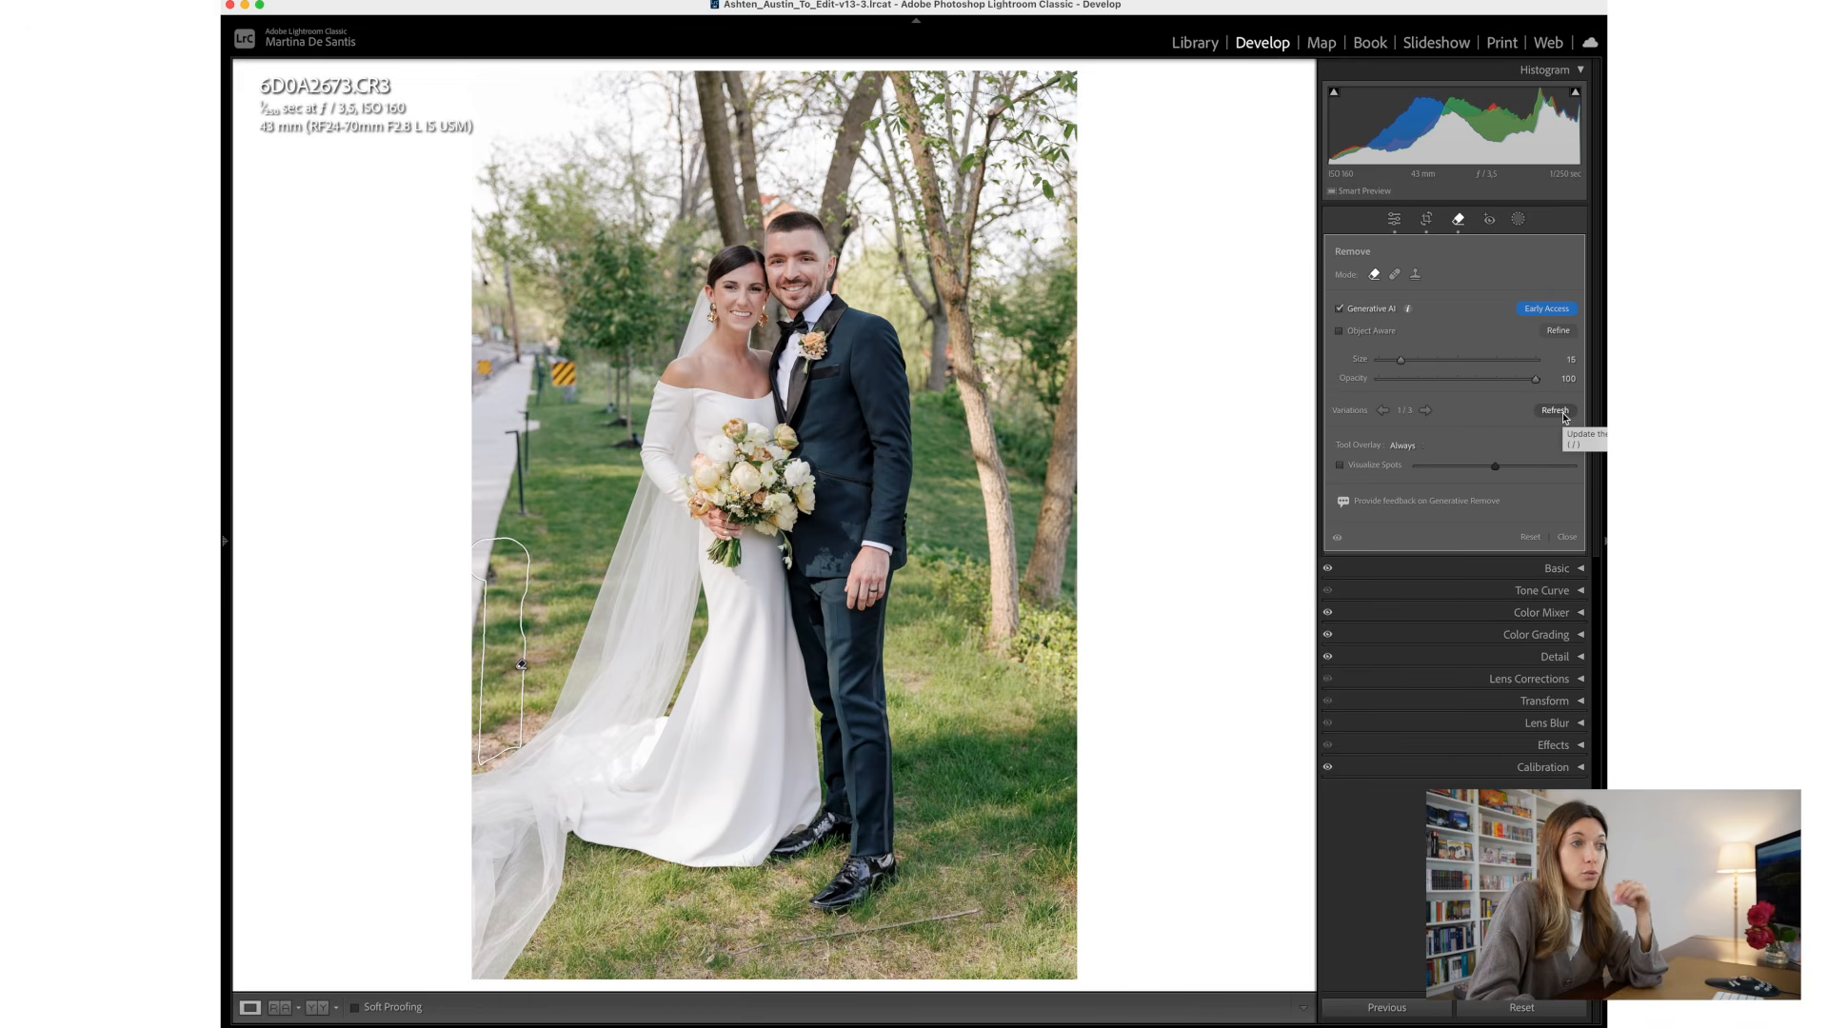
{"action": "left_click", "coordinate": [1425, 411]}
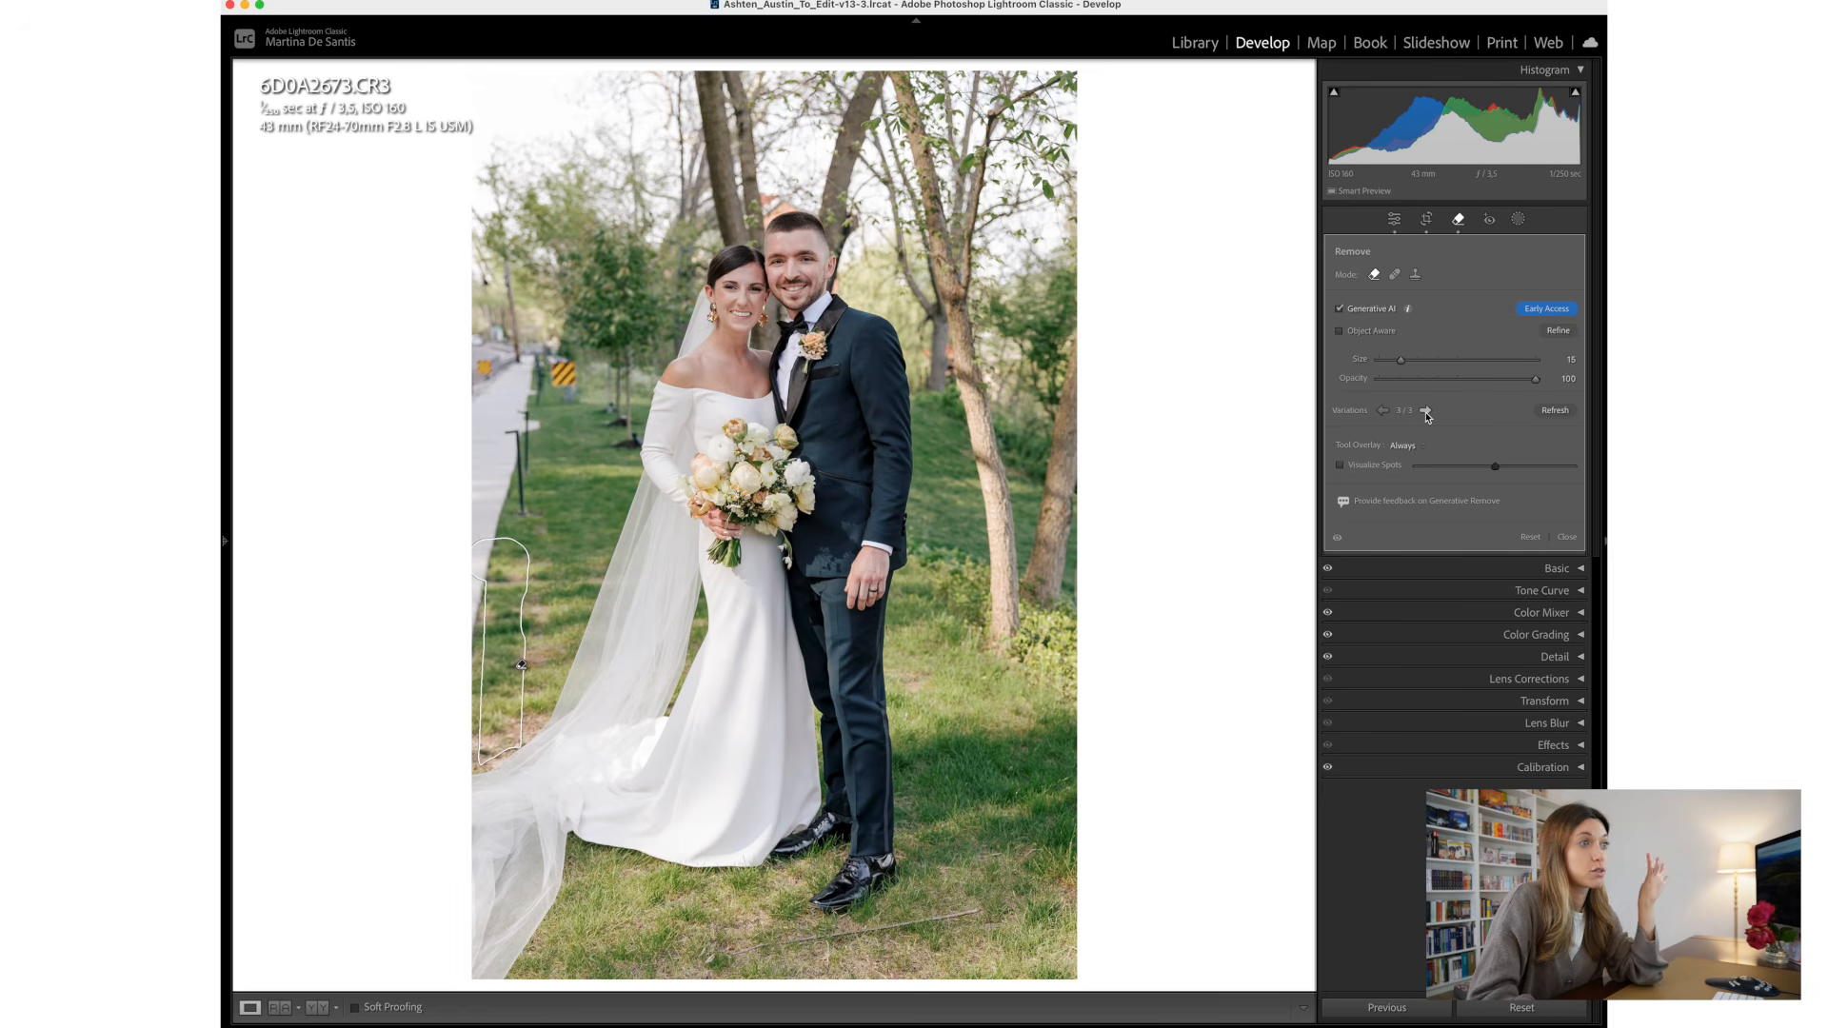
{"action": "left_click", "coordinate": [1567, 538]}
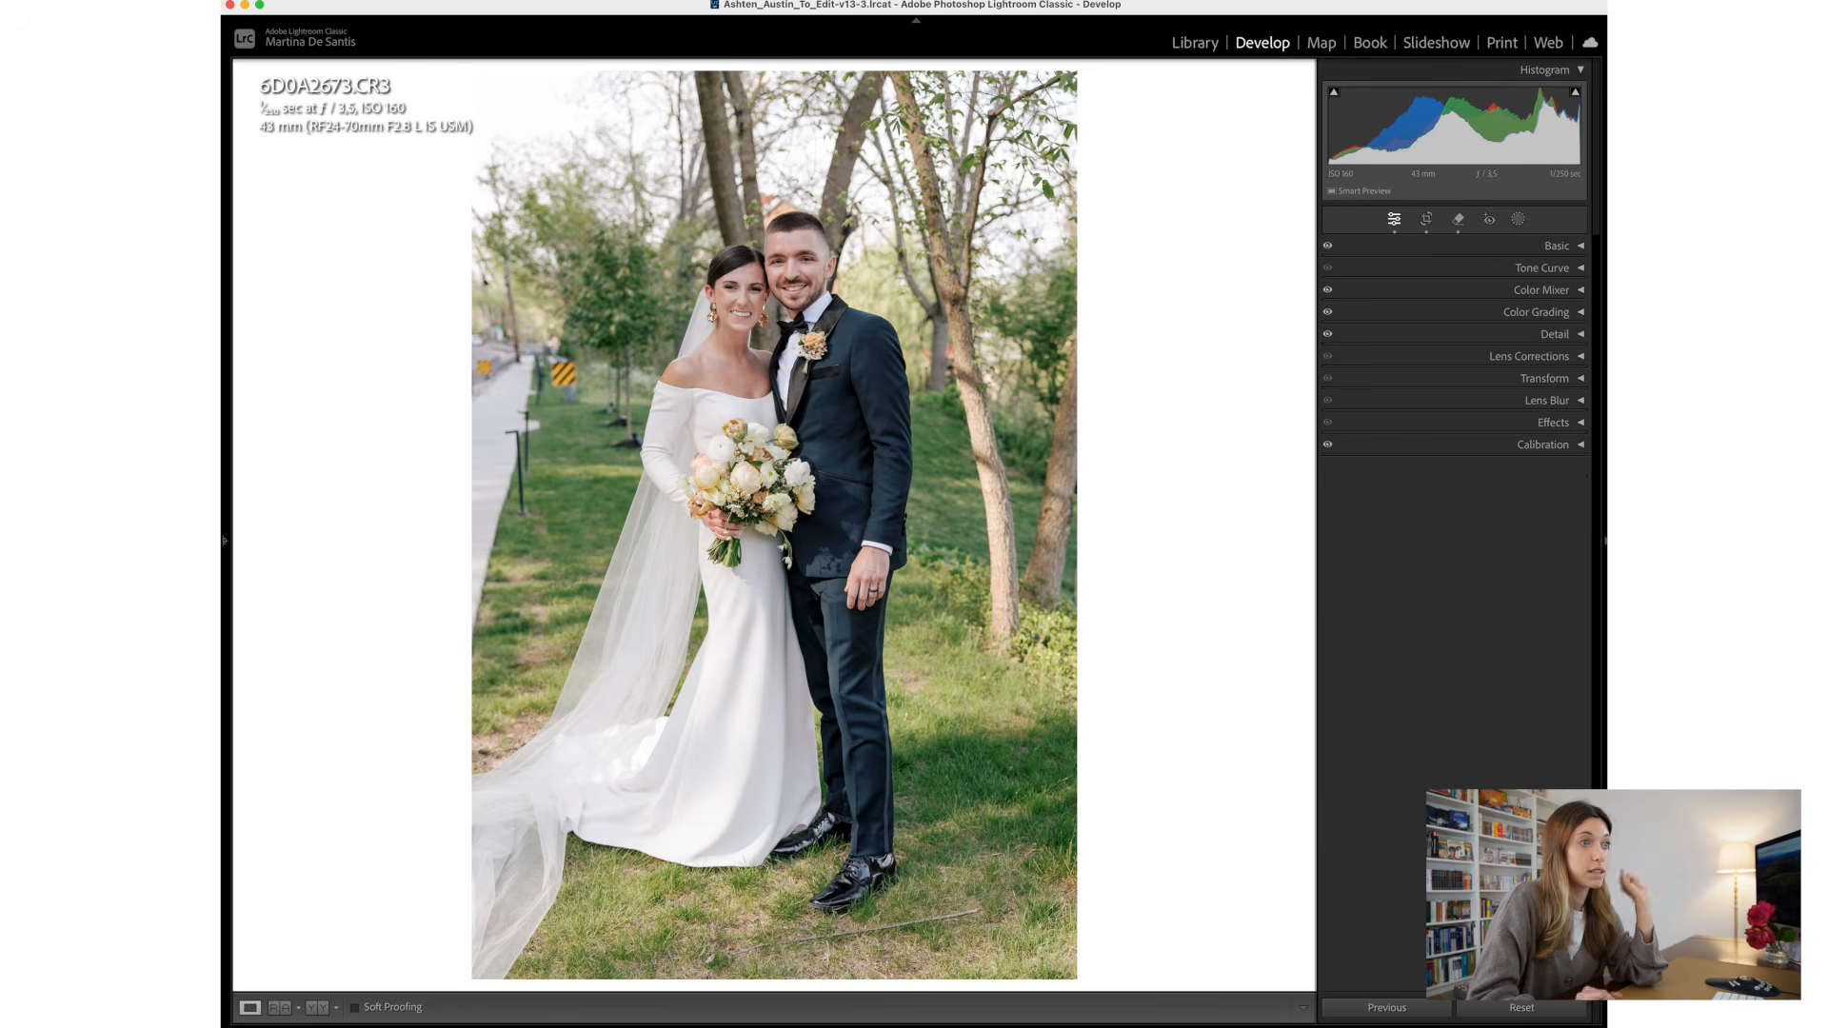
- Examine the Remove tool's overlay display options and preview the photo with Visualize Spots on and off
{"action": "left_click", "coordinate": [1458, 220]}
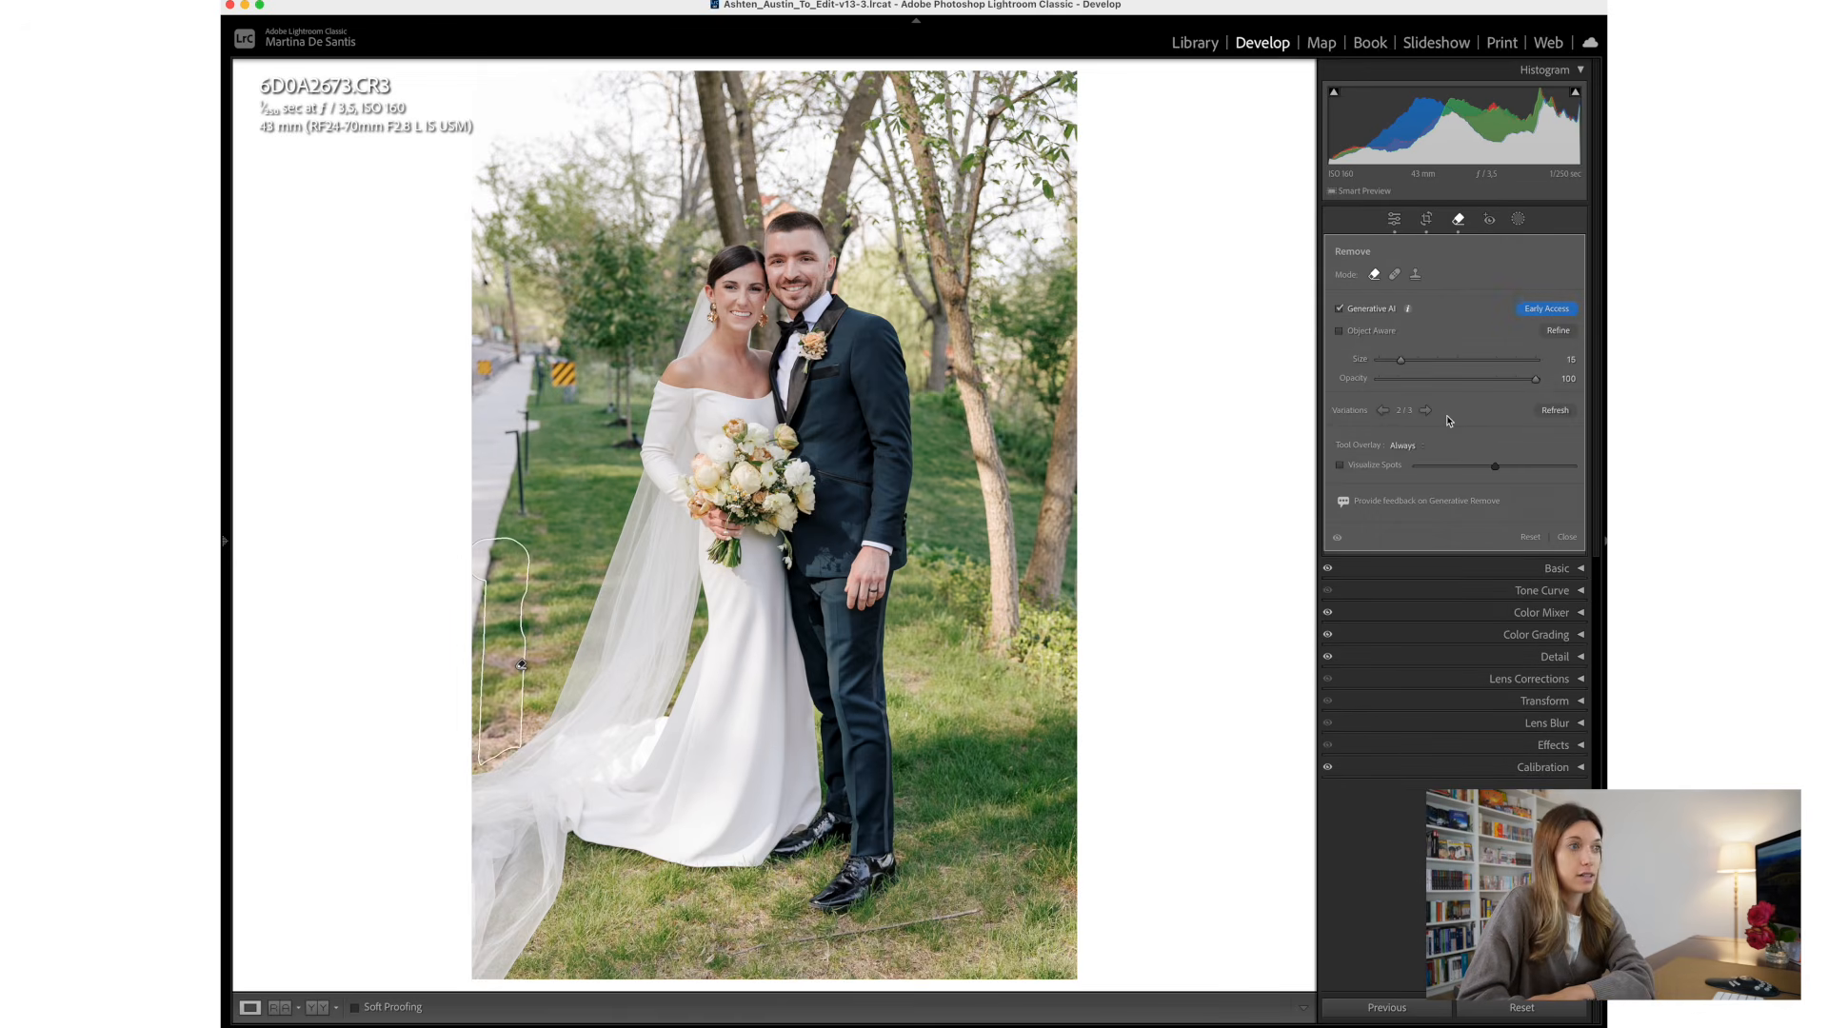
{"action": "left_click", "coordinate": [1408, 448]}
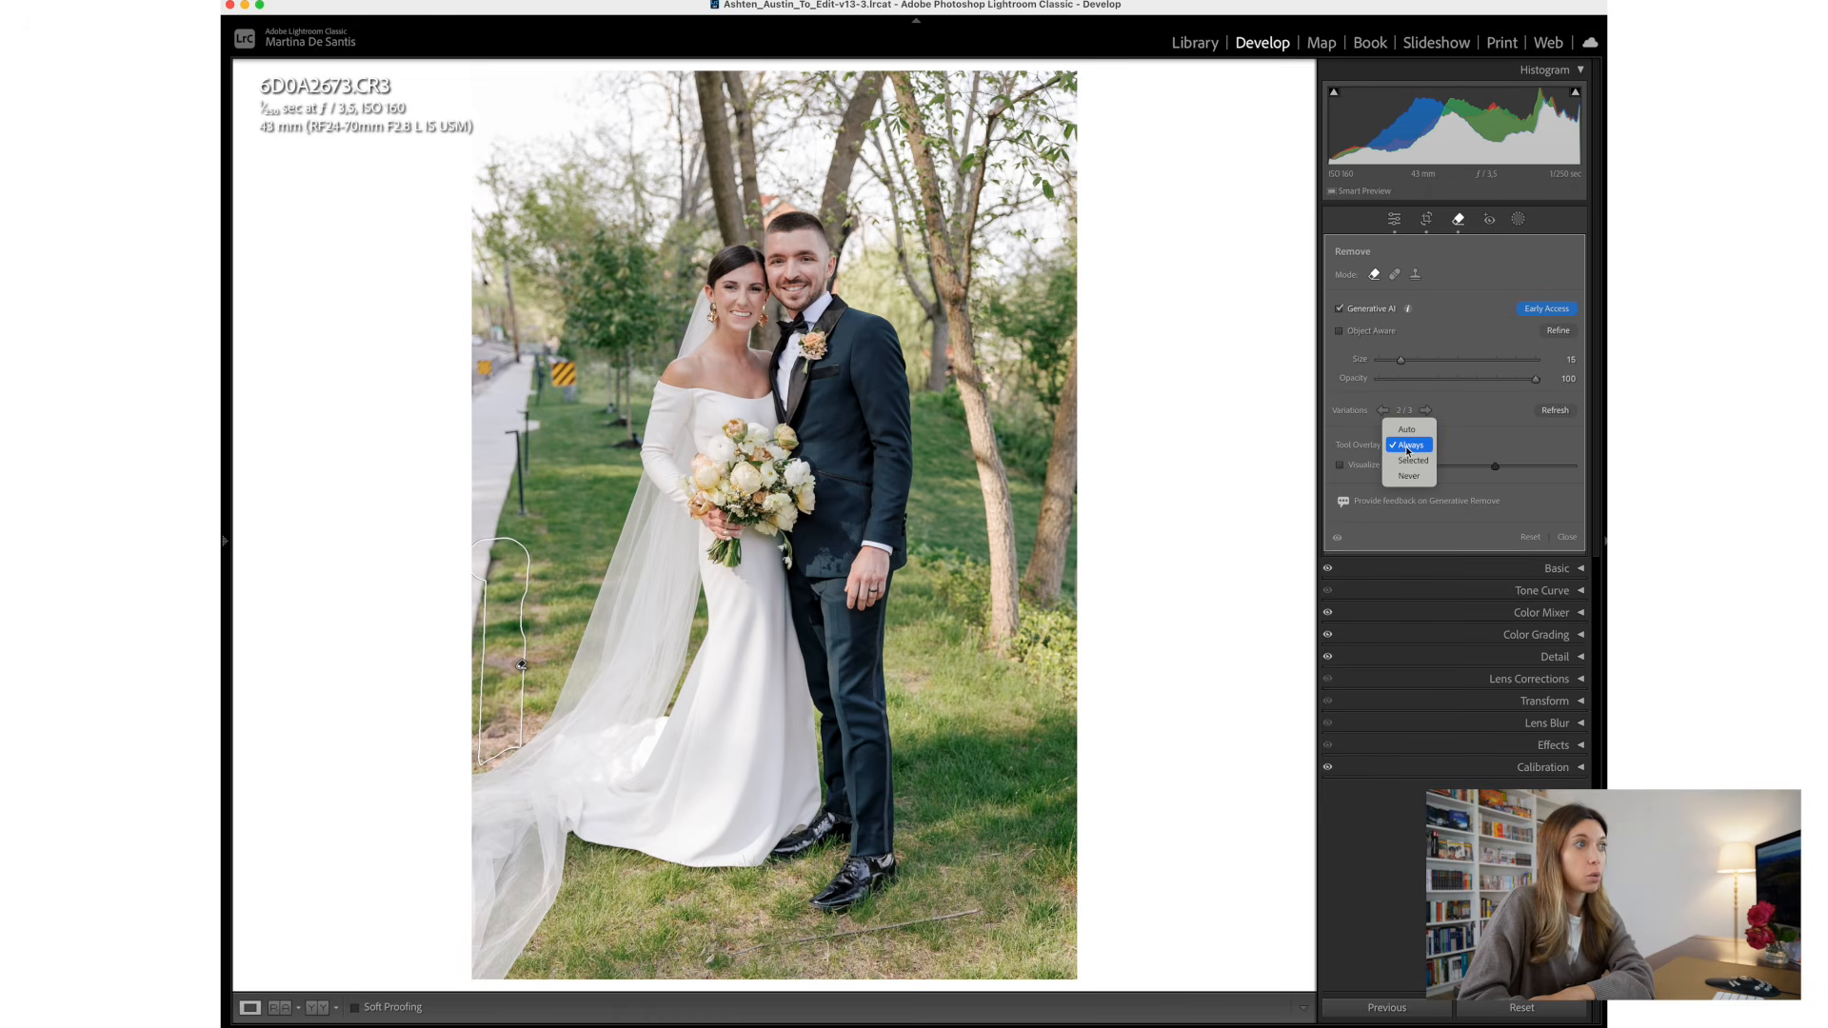
{"action": "left_click", "coordinate": [1446, 452]}
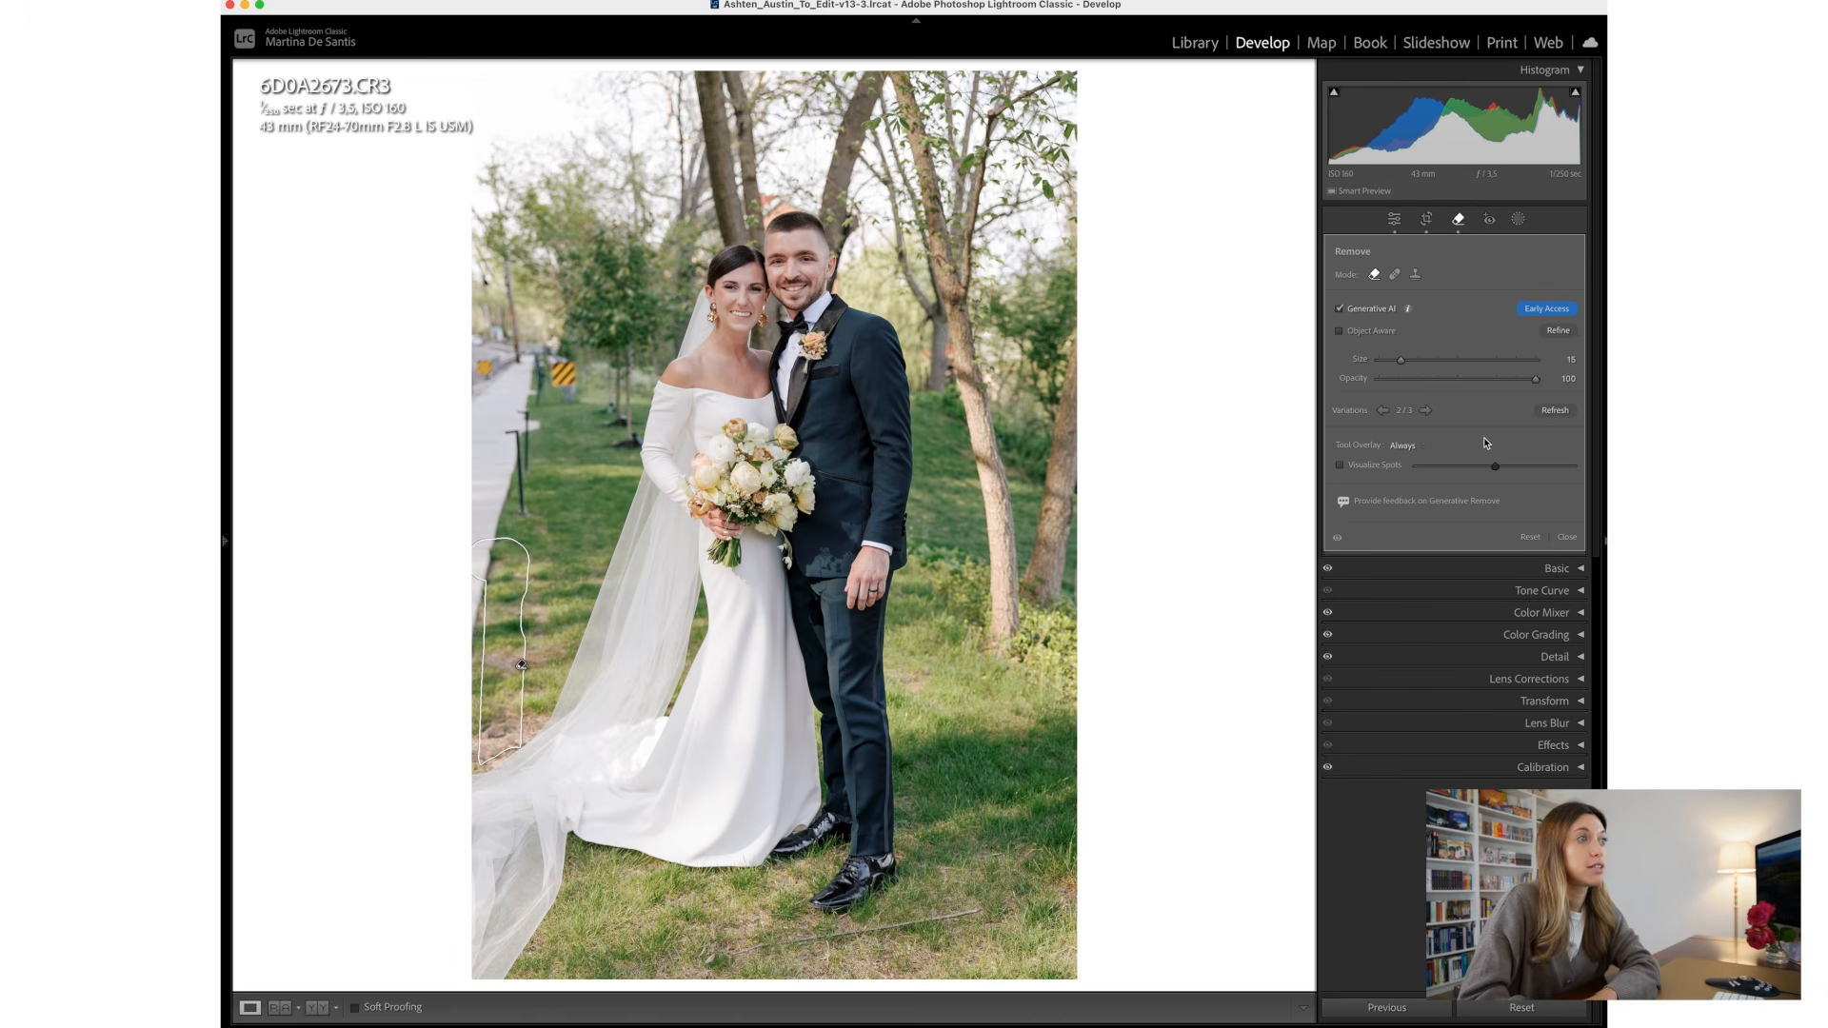
{"action": "left_click", "coordinate": [1341, 466]}
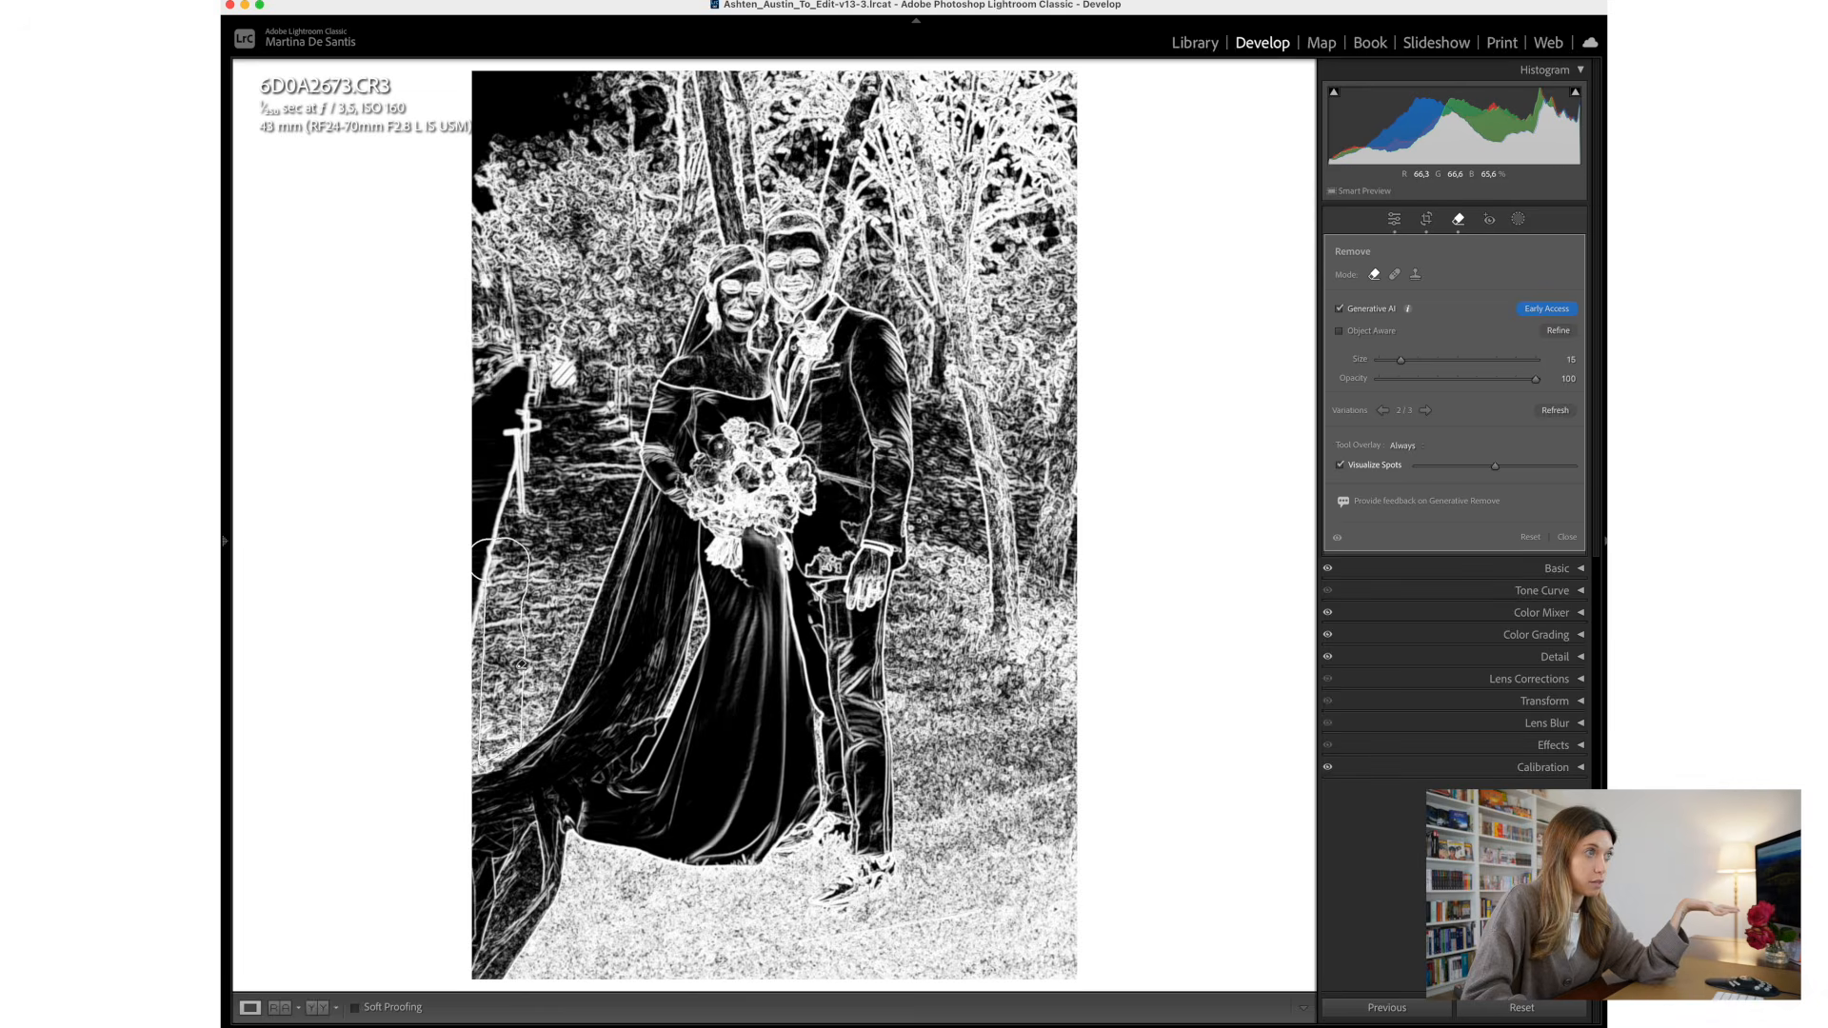
{"action": "key", "text": "a"}
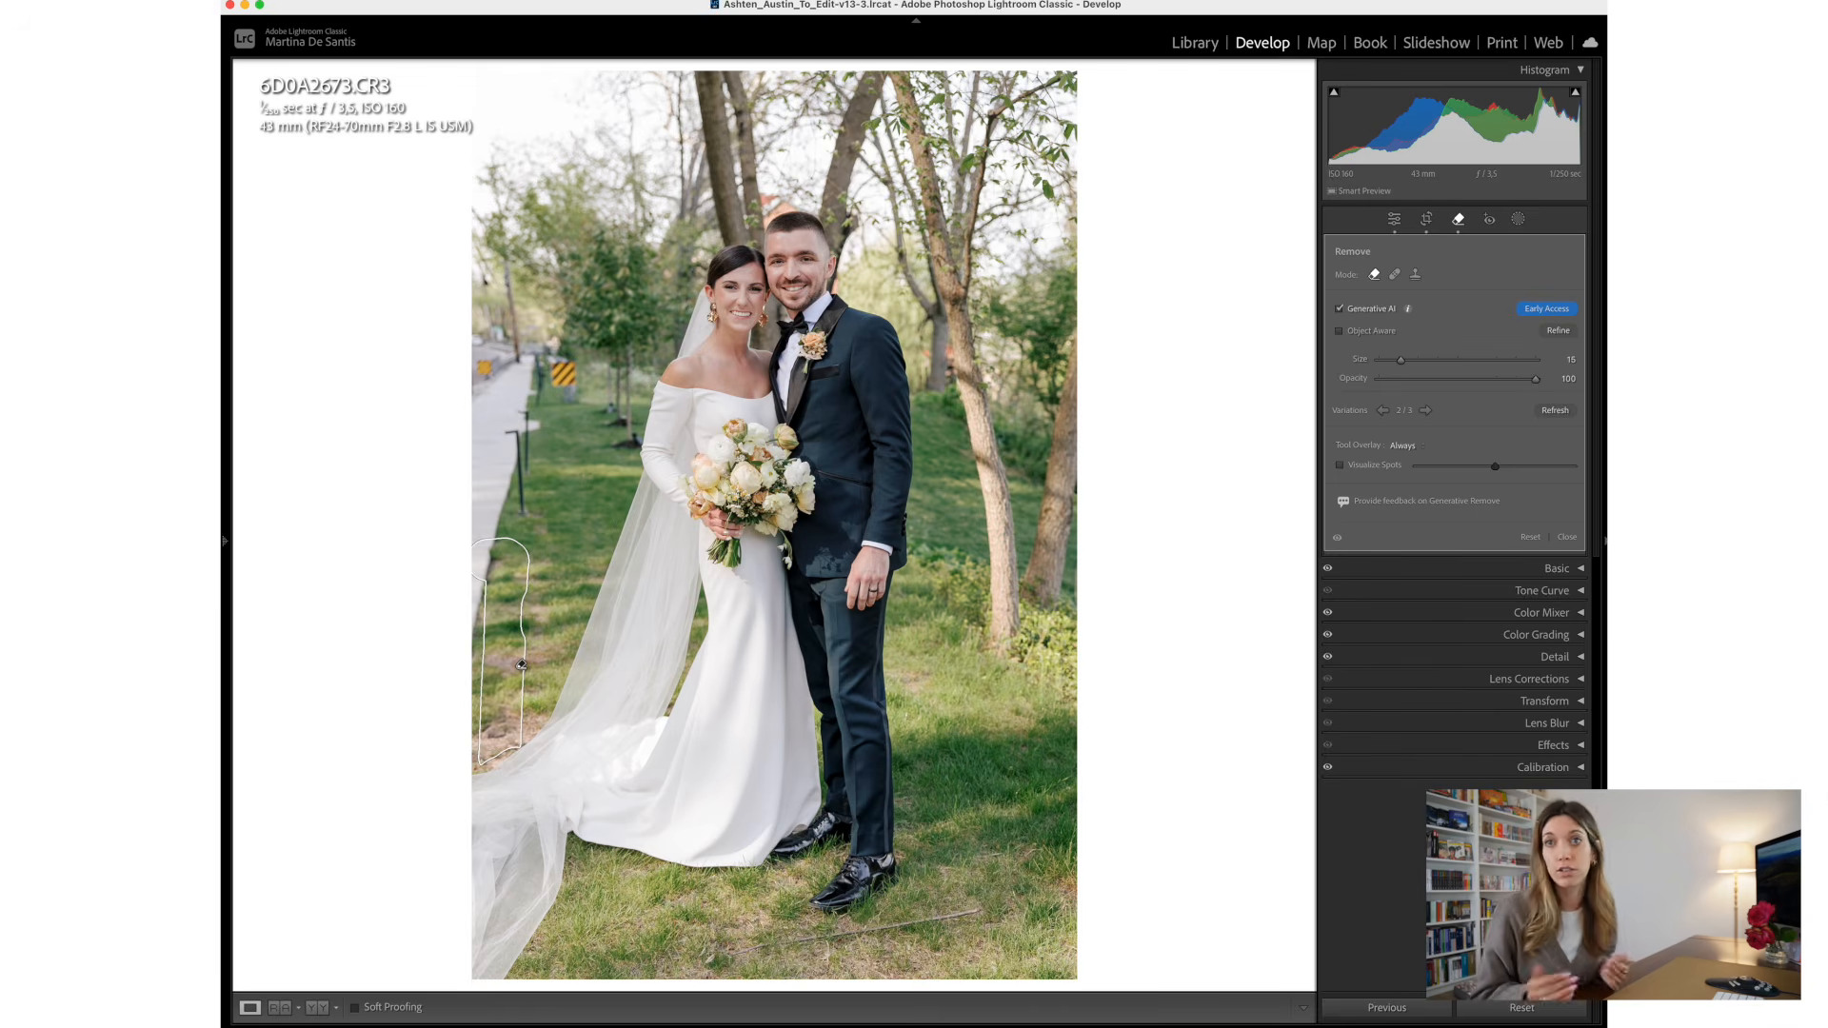
- Remove the farther post along the sidewalk using Generative AI with Object Aware, browse its variations and close the Remove tool
{"action": "key", "text": "Delete"}
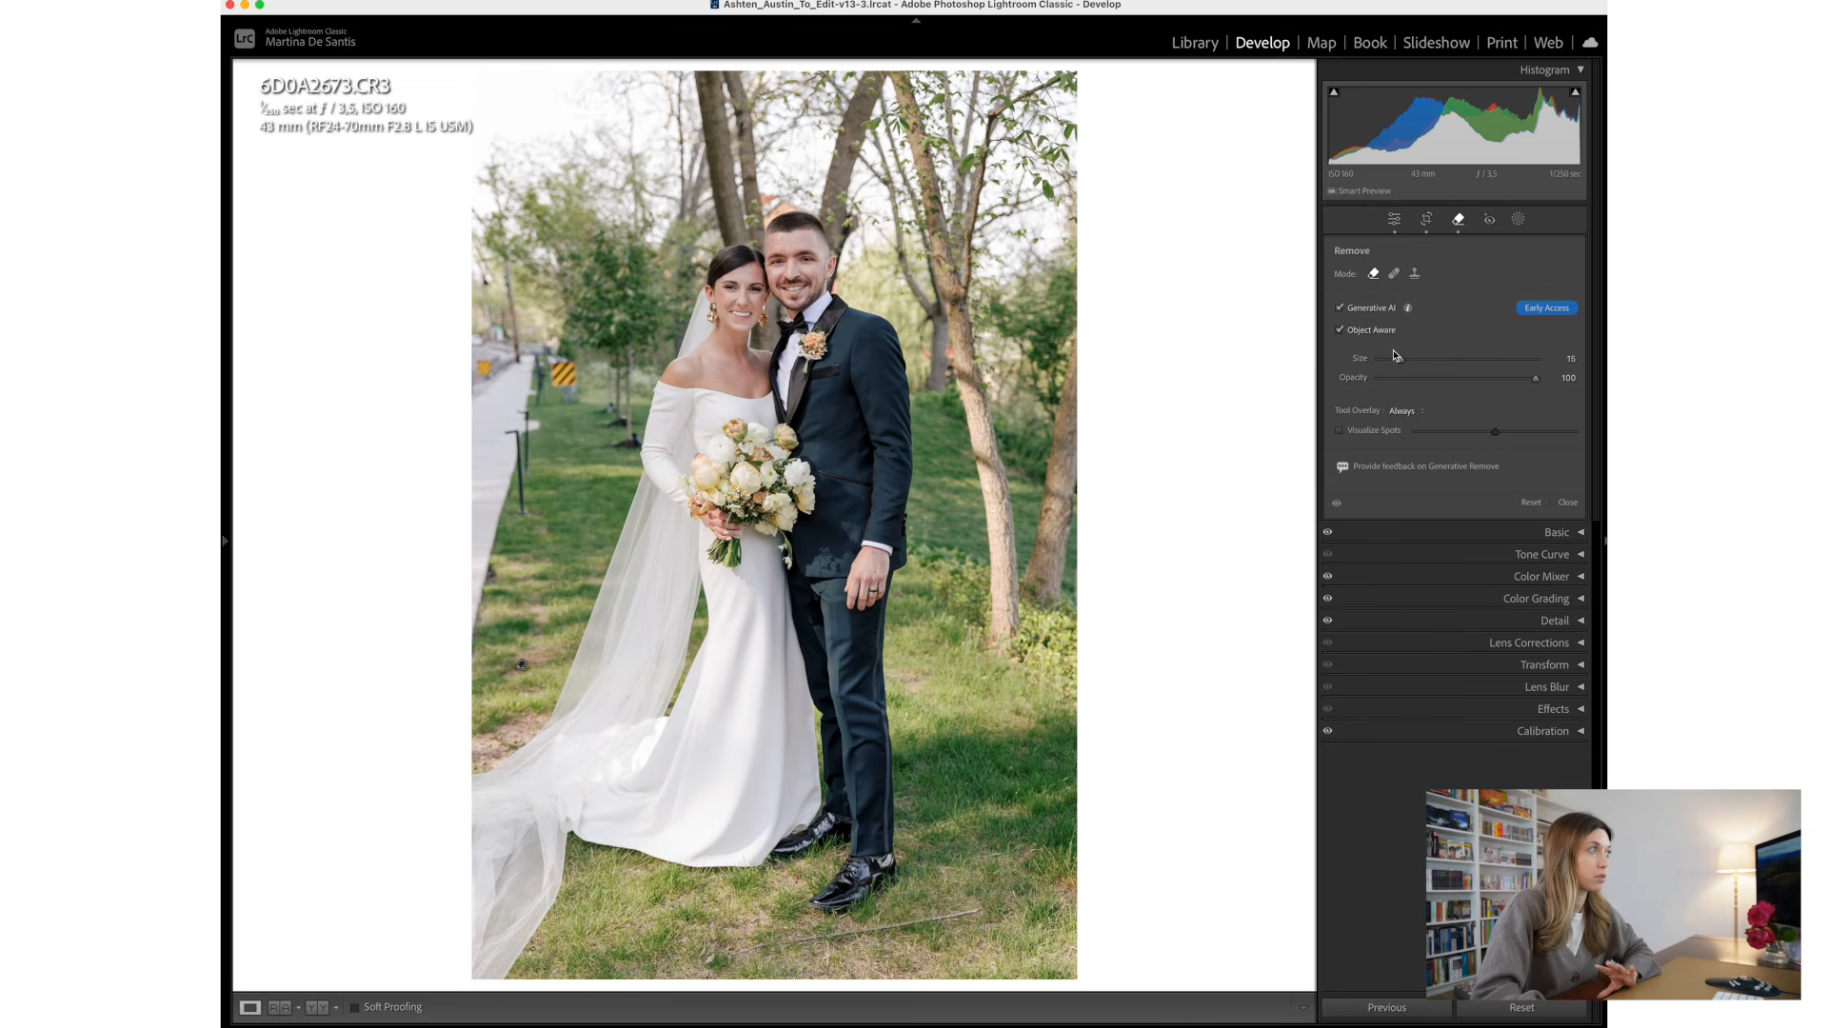
{"action": "left_click_drag", "start_coordinate": [518, 422], "coordinate": [529, 515]}
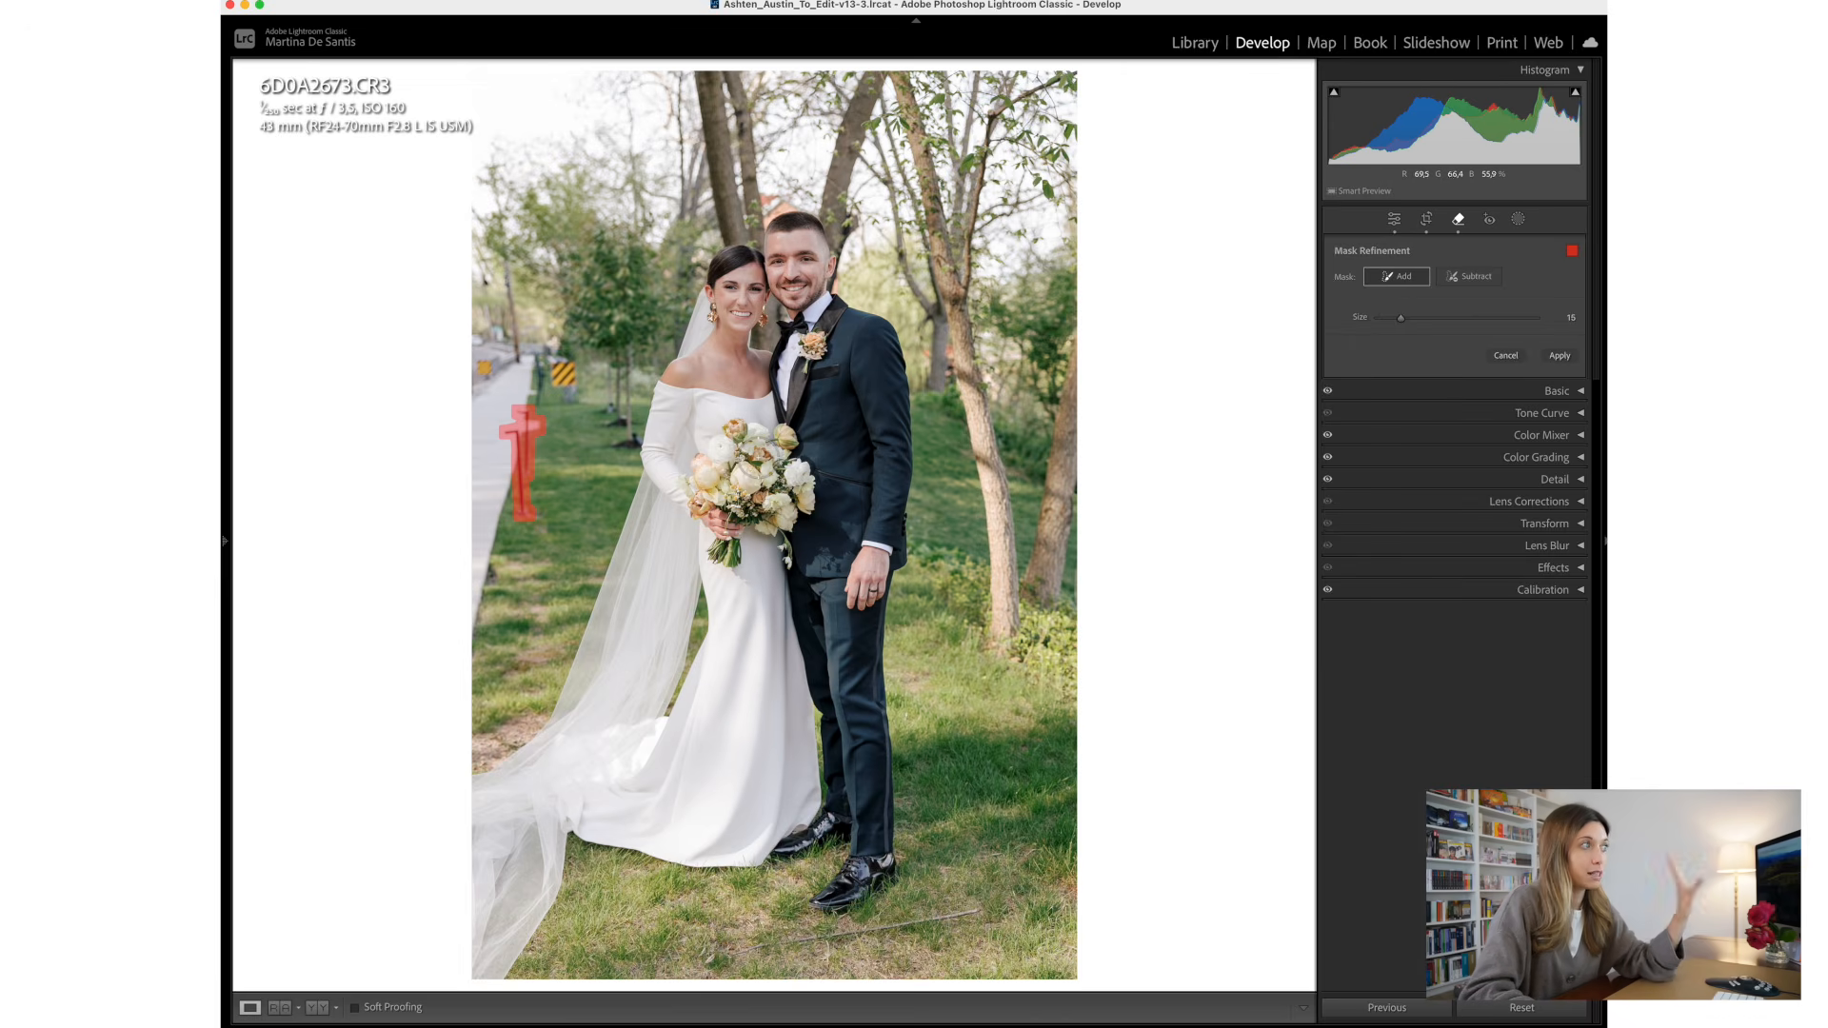
{"action": "left_click", "coordinate": [1560, 356]}
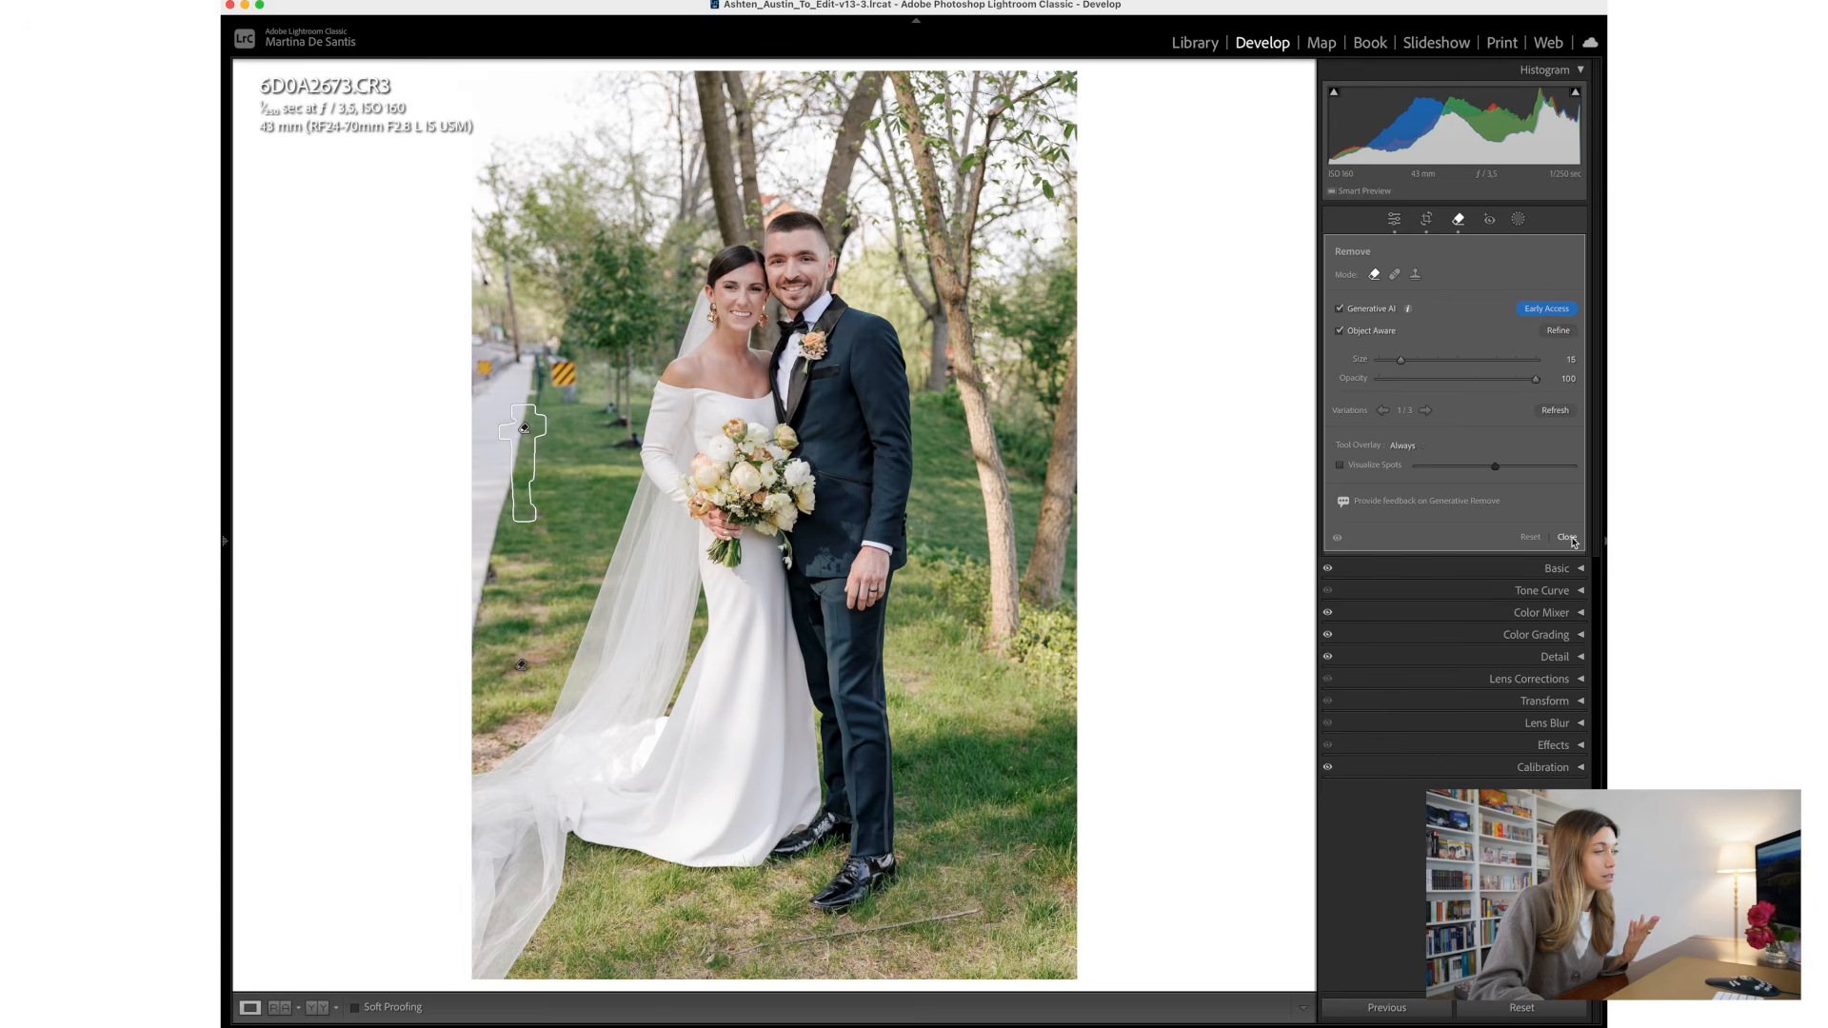
{"action": "left_click", "coordinate": [1383, 410]}
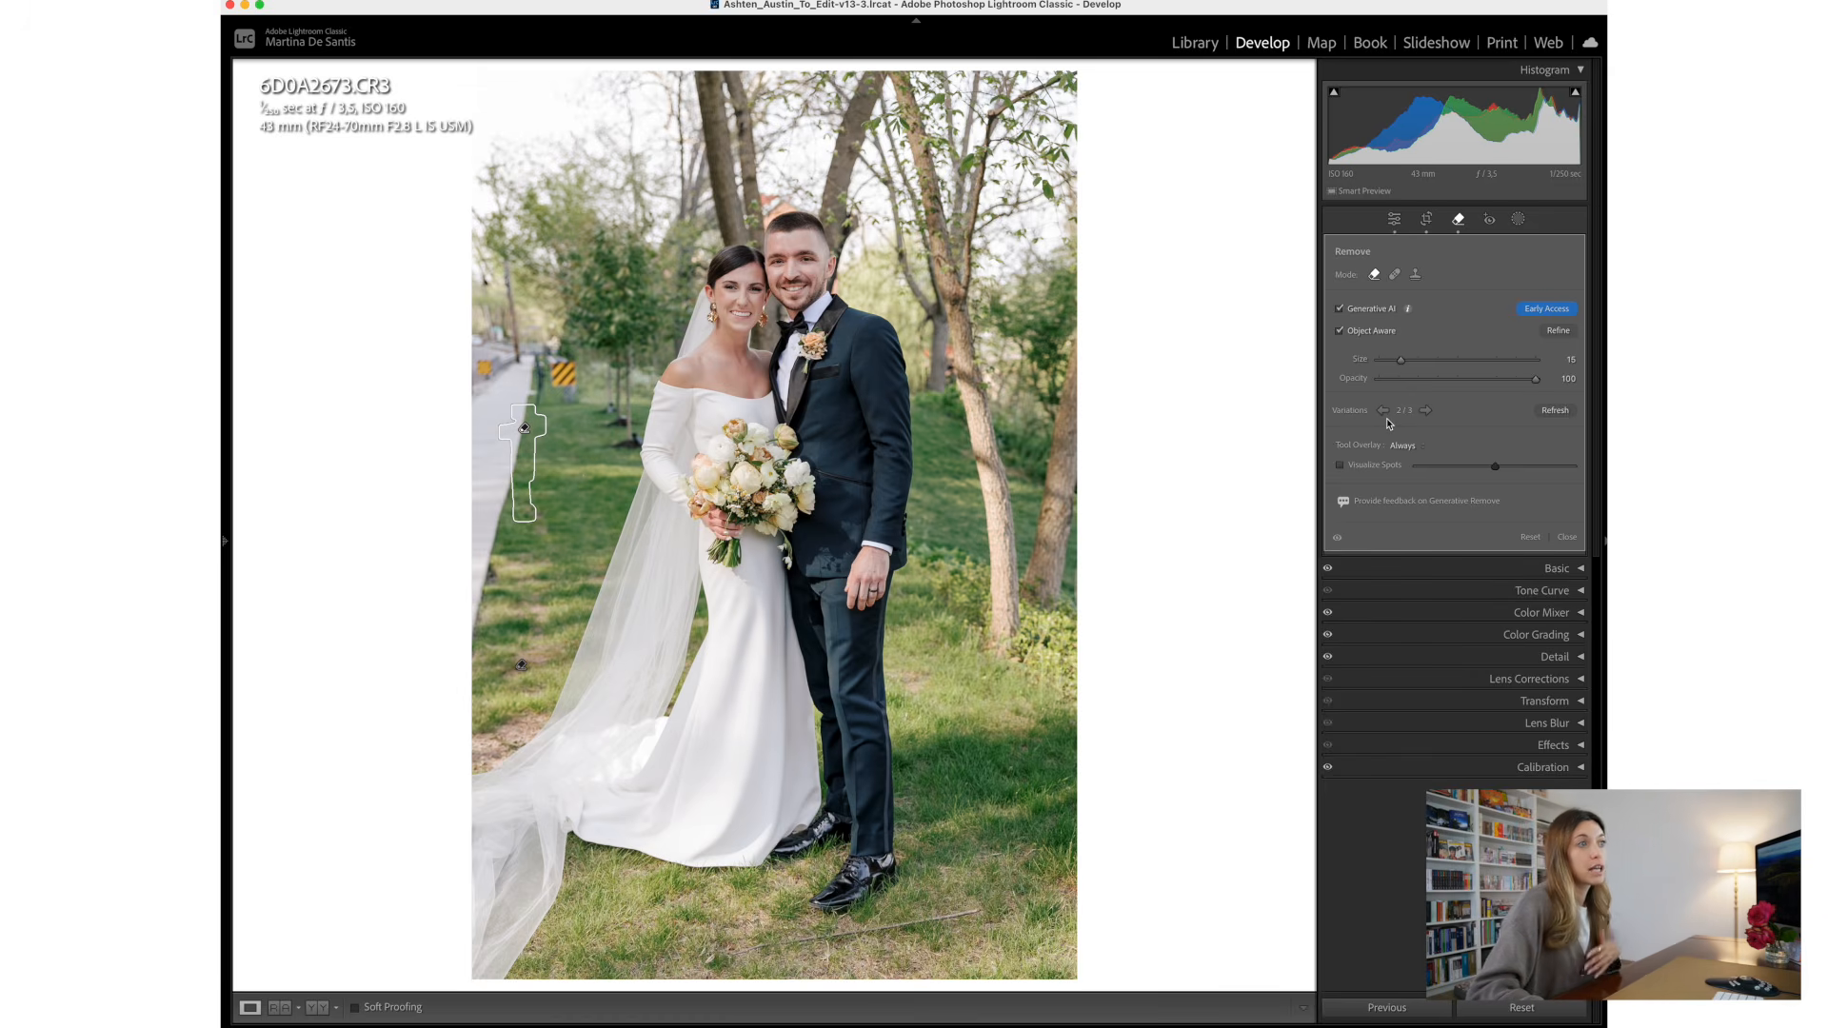
{"action": "left_click", "coordinate": [1569, 538]}
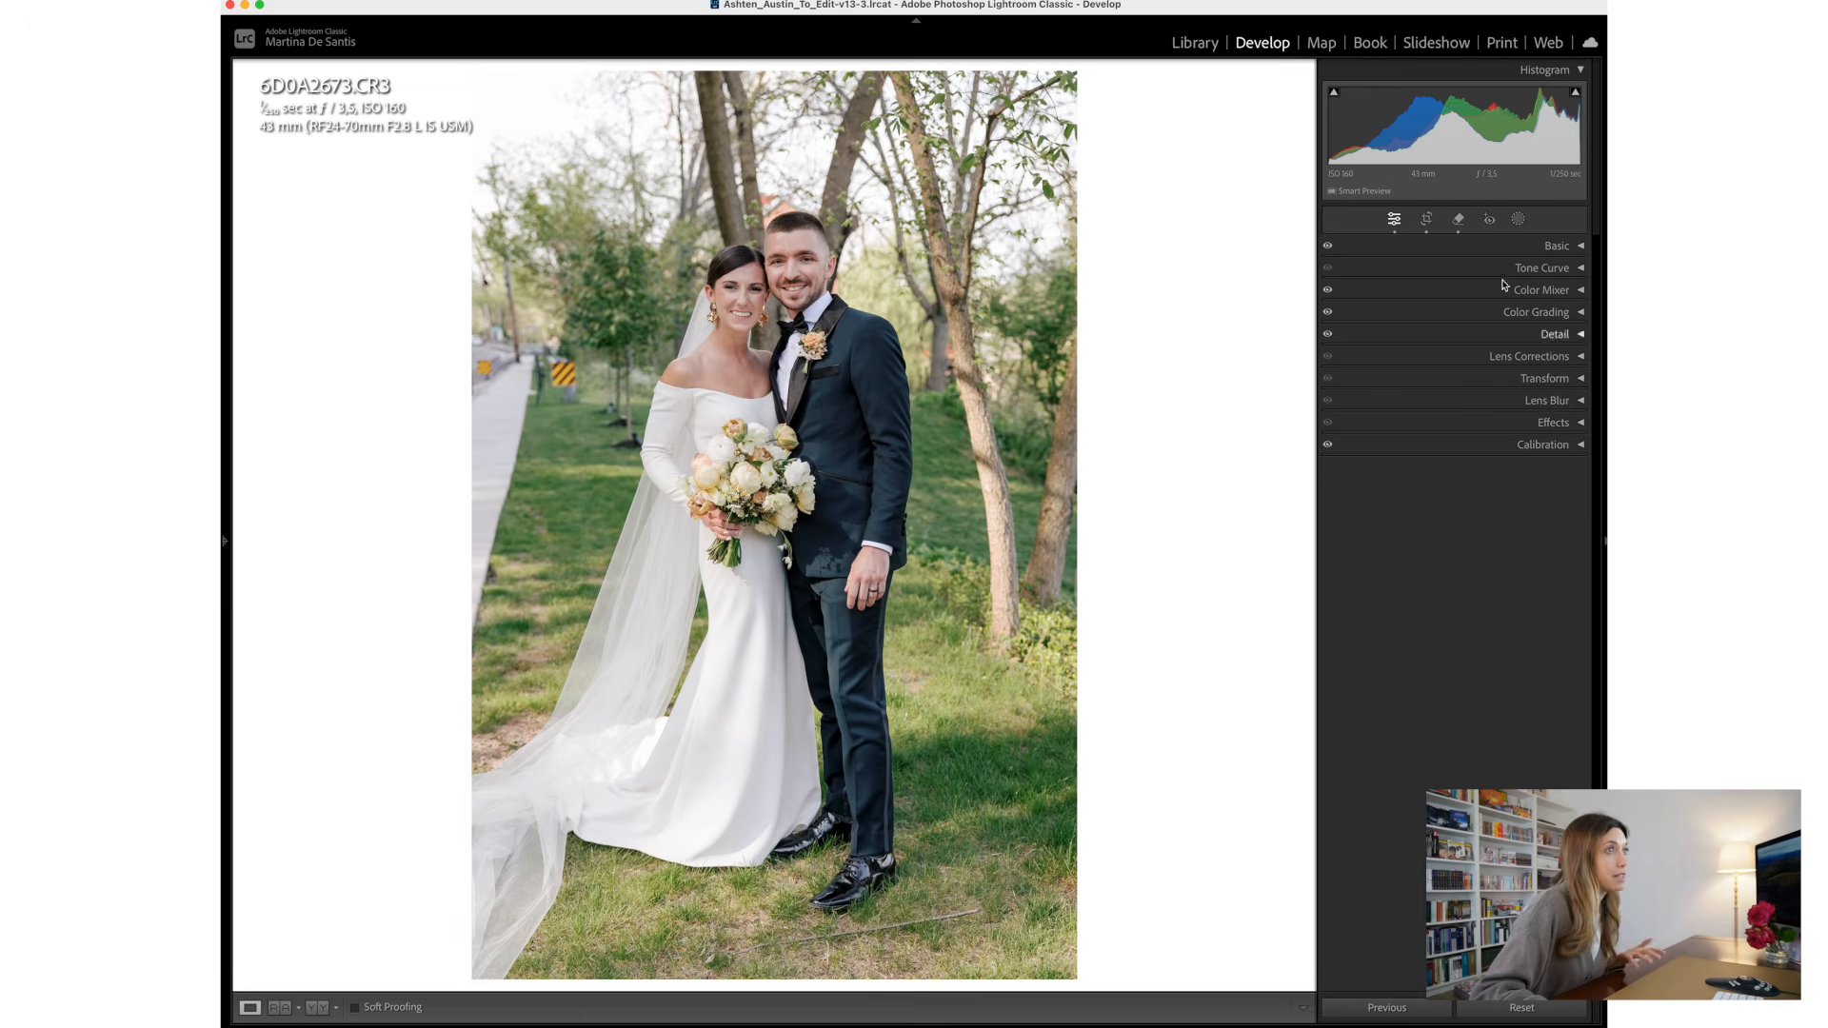
- Try Heal mode on the grass patch beside the veil, sourcing from the grass on the groom's side, and delete the heal spot
{"action": "left_click", "coordinate": [1458, 219]}
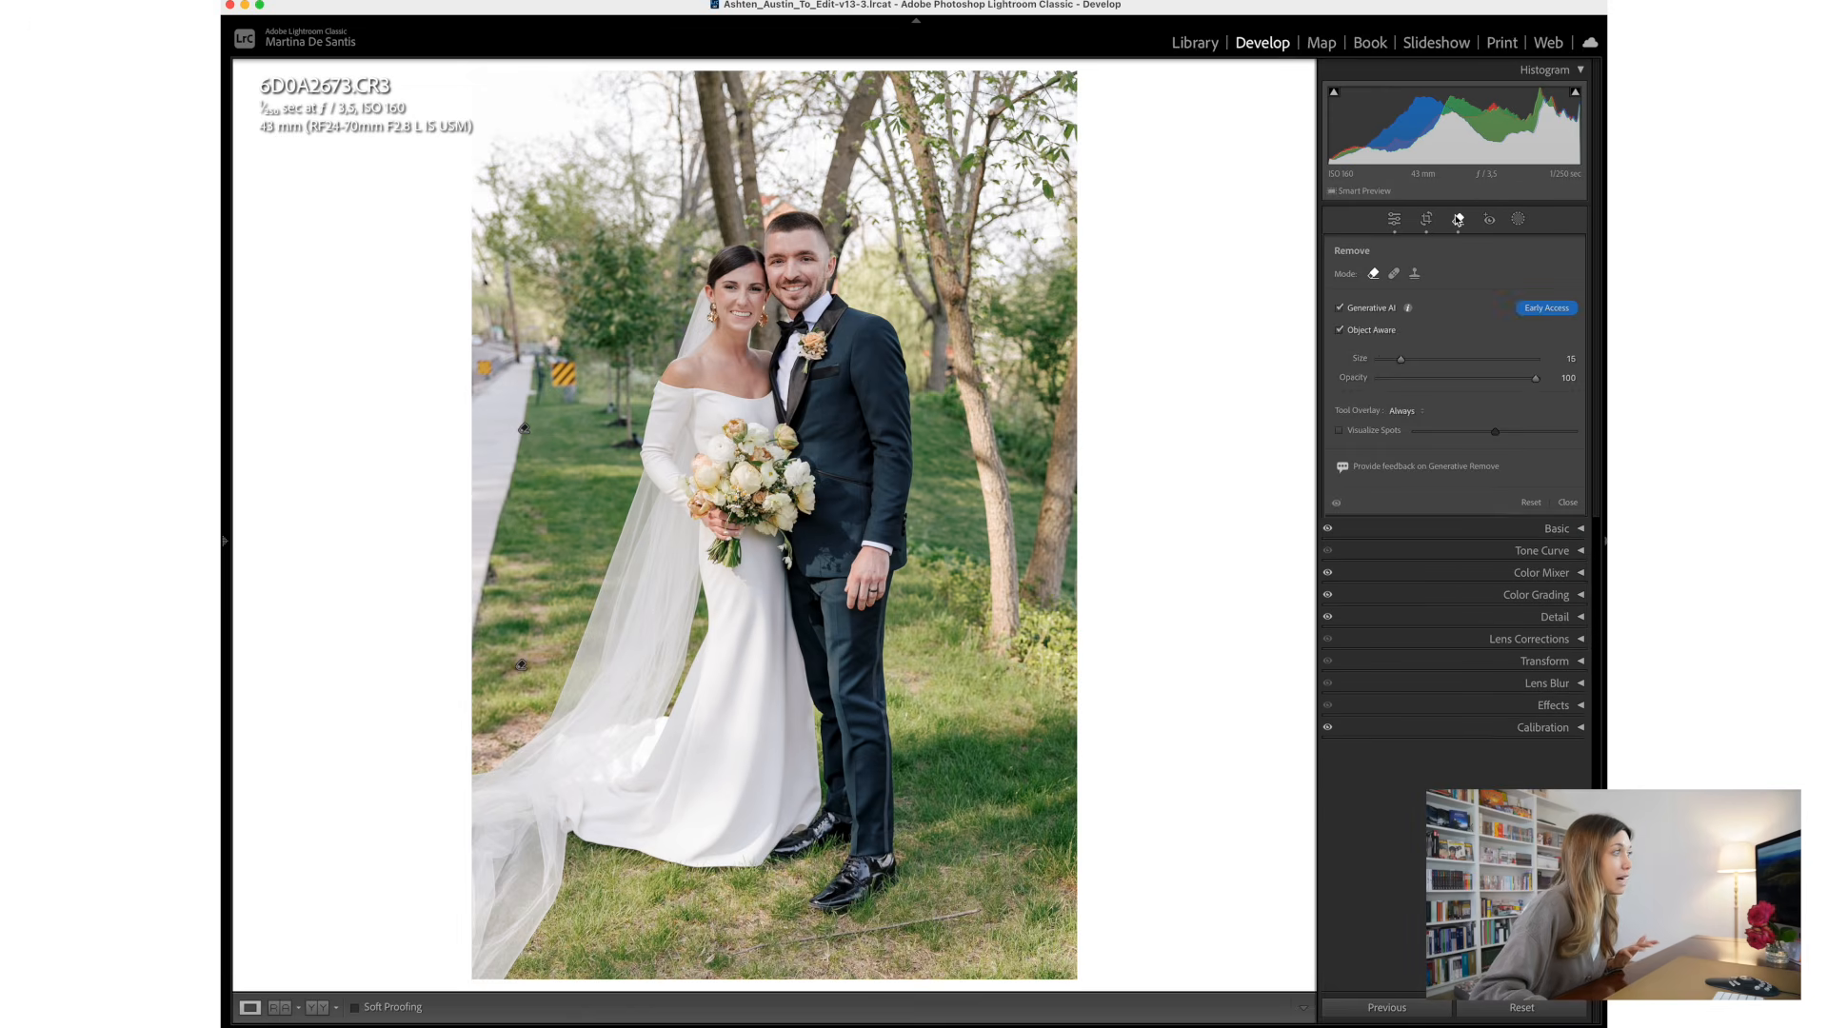
{"action": "left_click", "coordinate": [521, 666]}
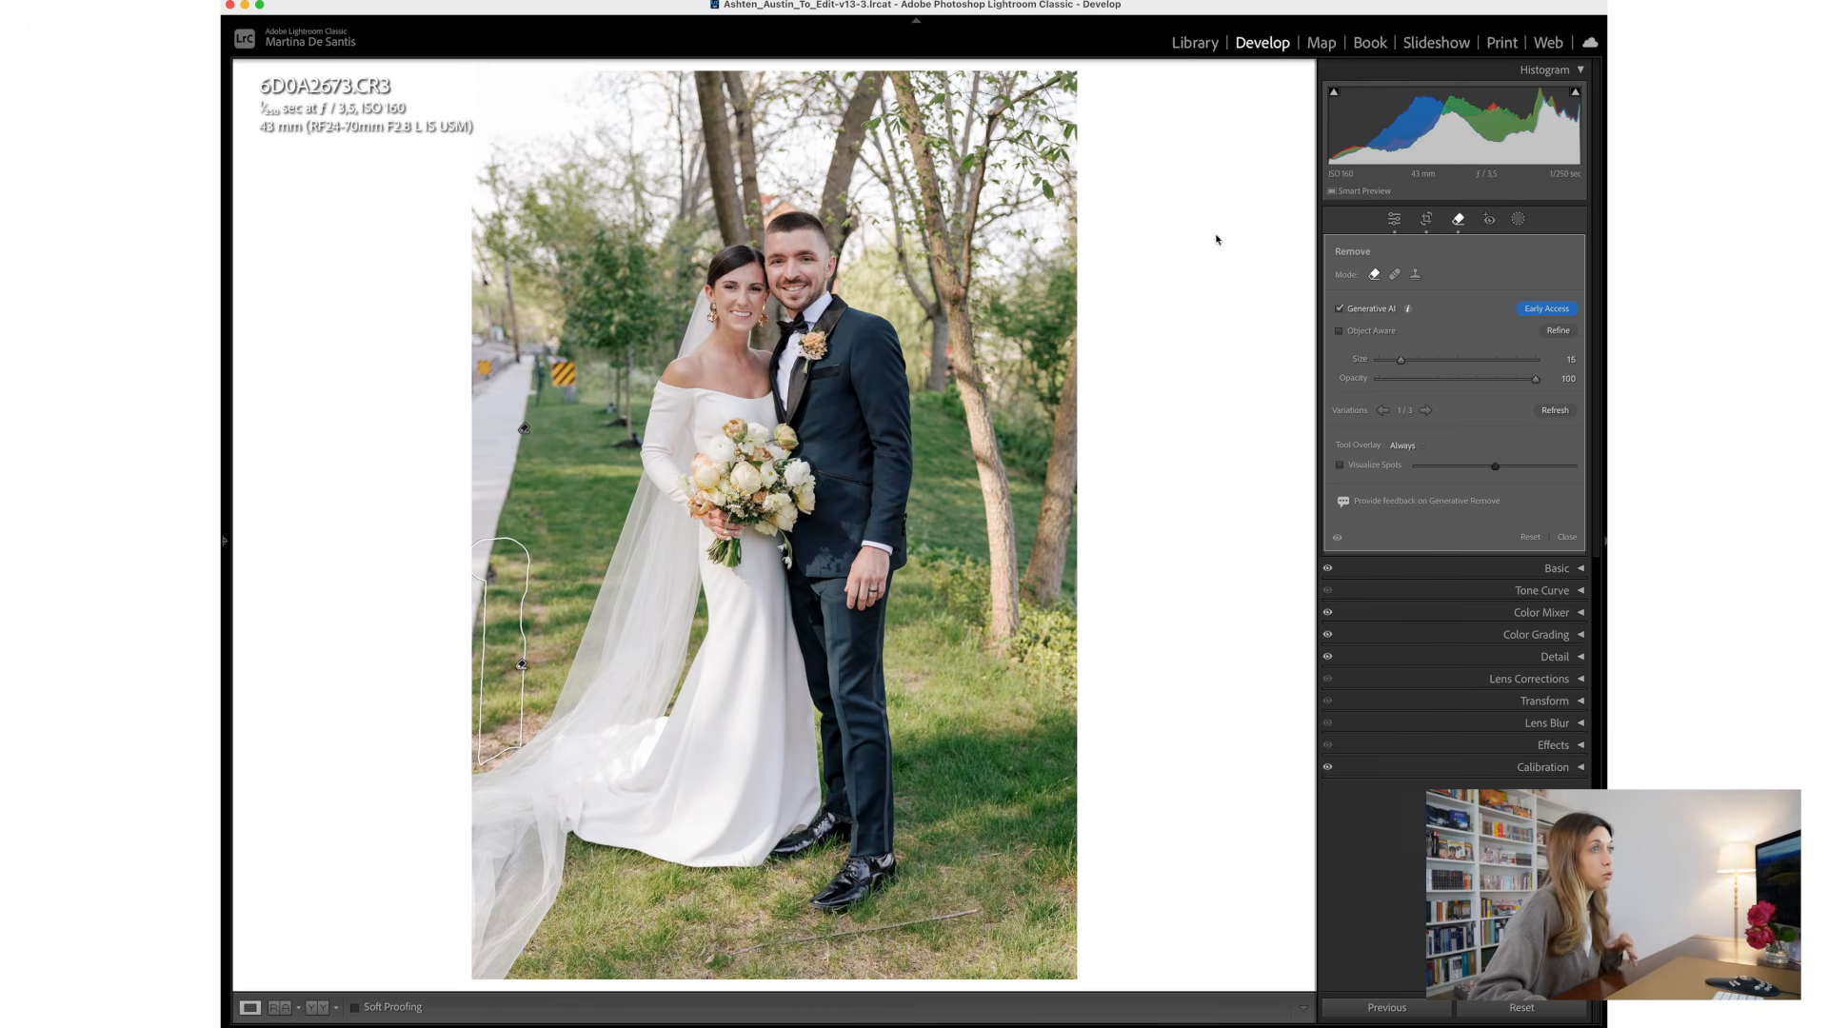
{"action": "left_click", "coordinate": [1394, 274]}
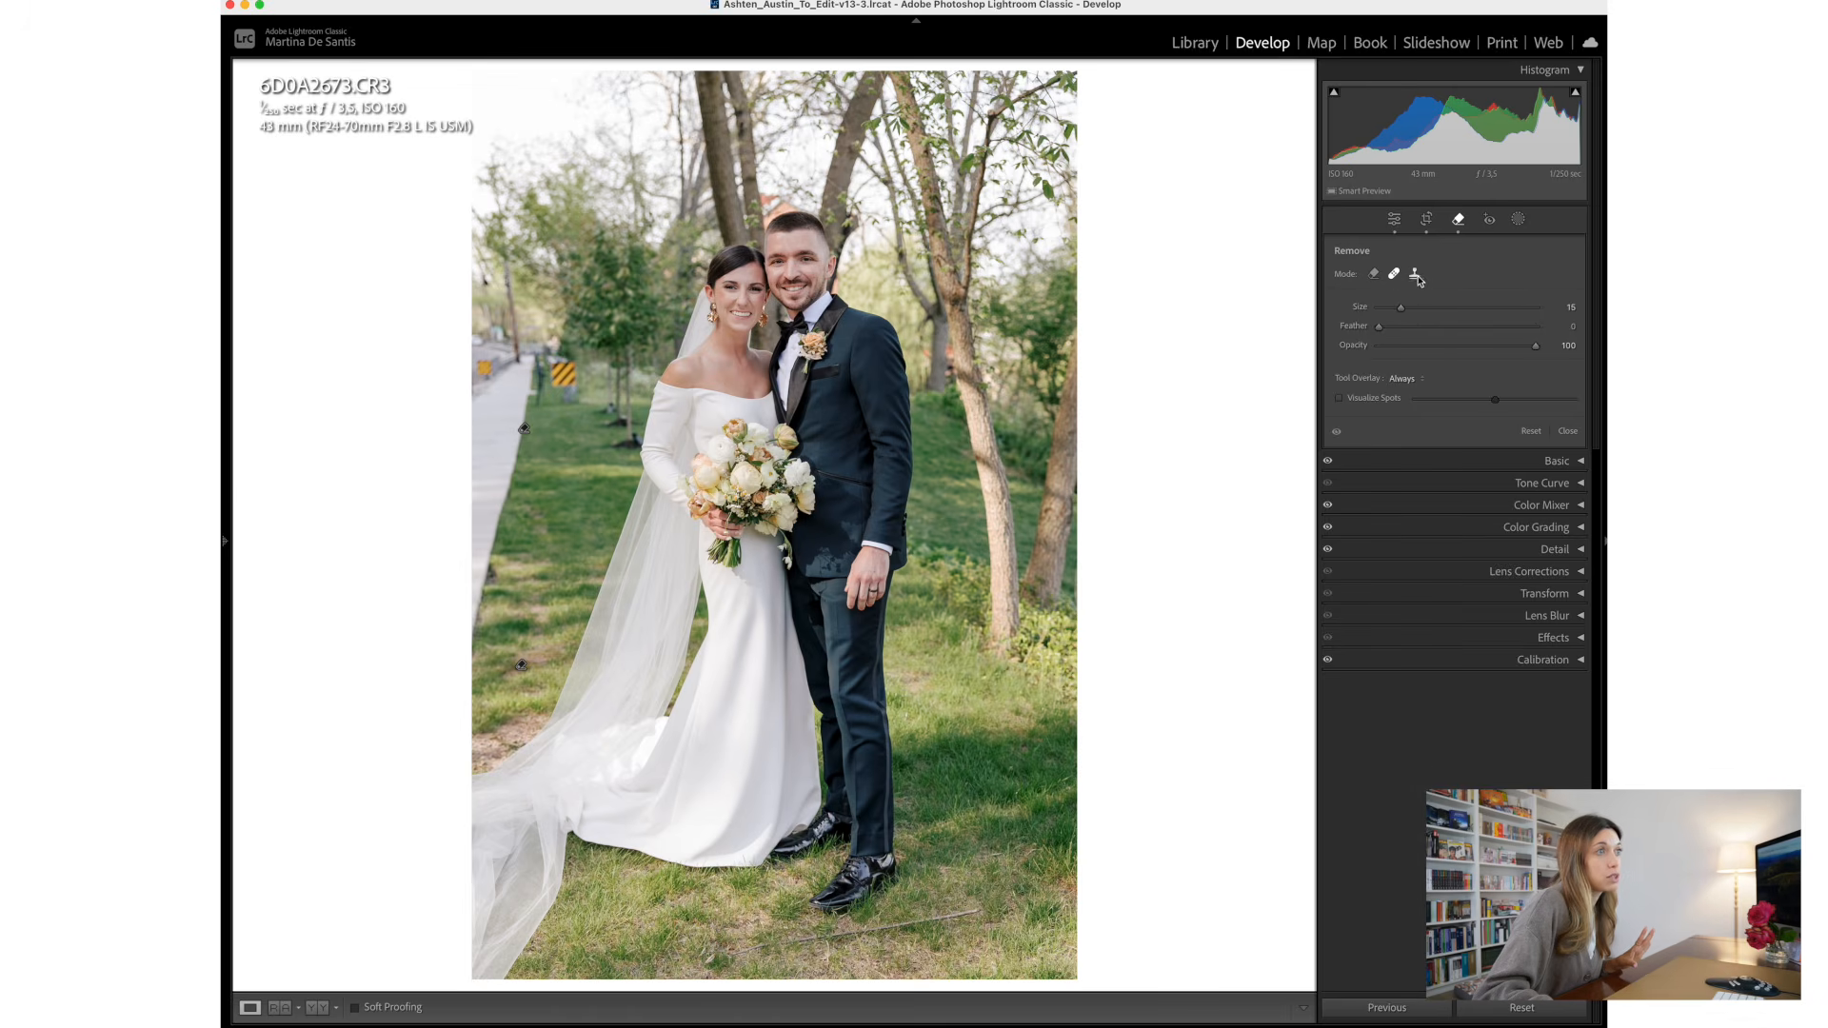
{"action": "left_click_drag", "start_coordinate": [546, 643], "coordinate": [496, 678]}
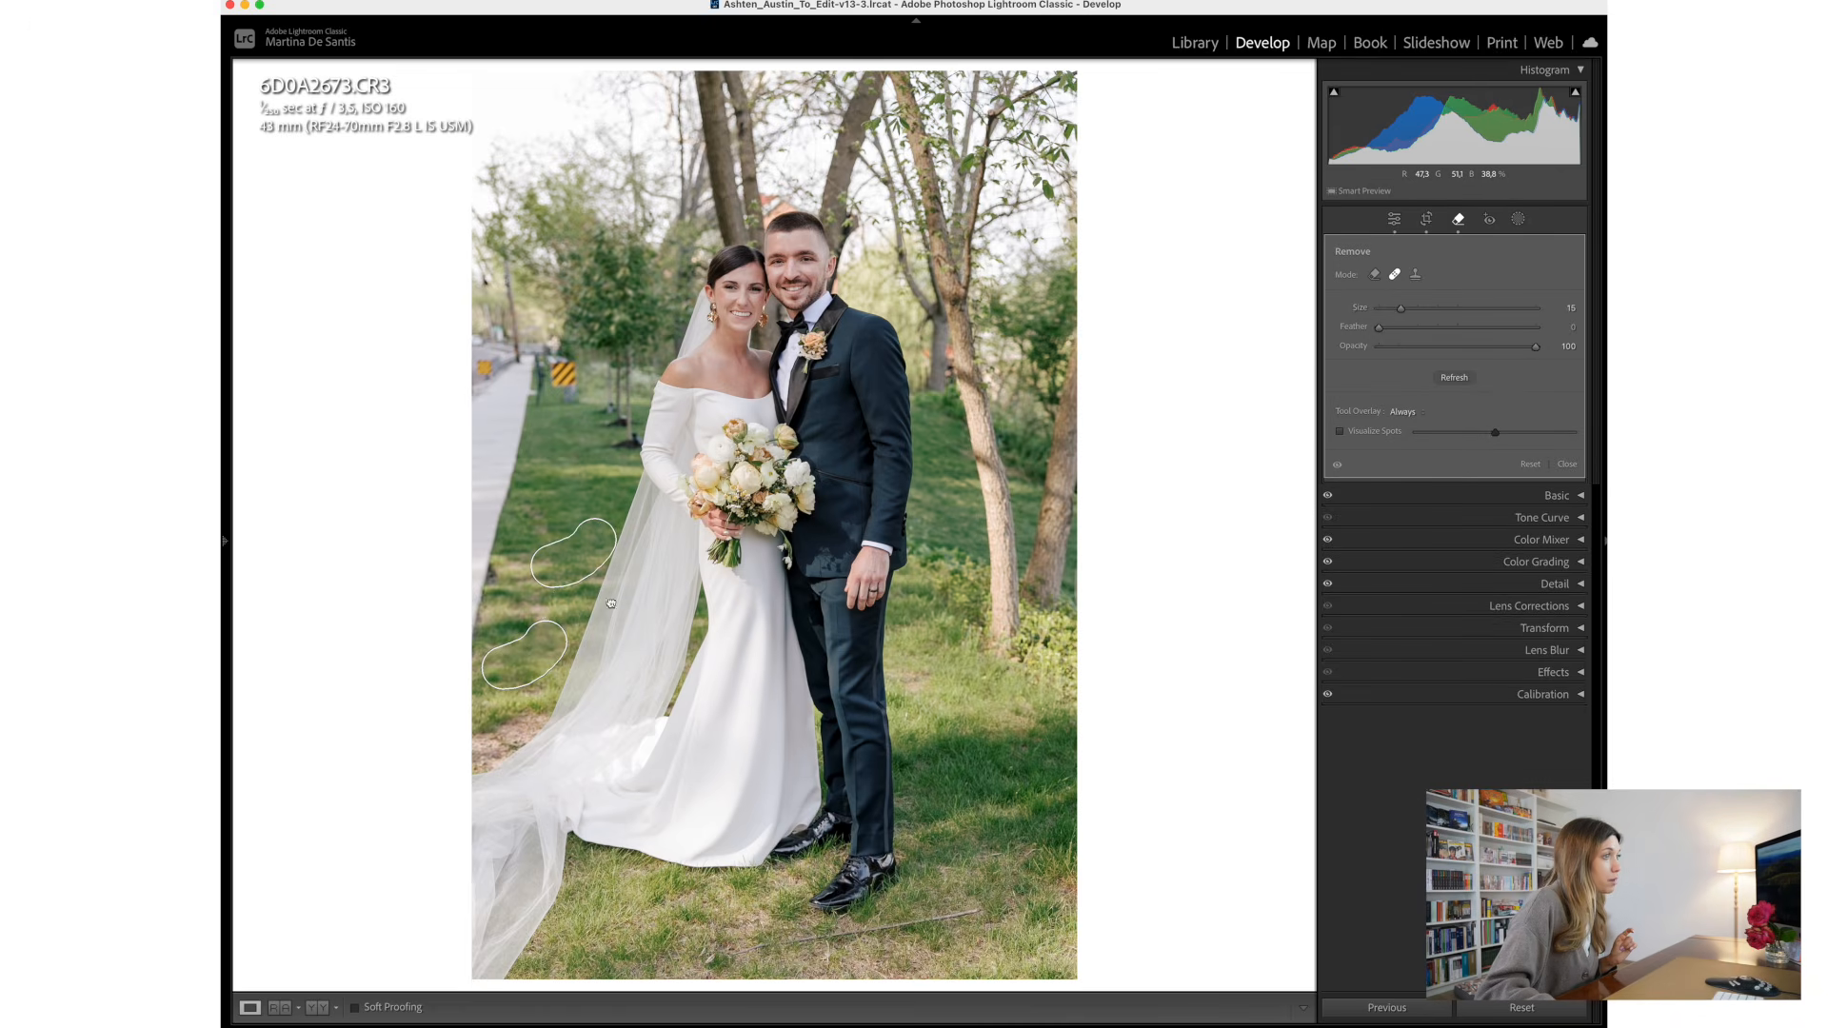
{"action": "mouse_move", "coordinate": [572, 582]}
{"action": "left_mouse_down"}
{"action": "mouse_move", "coordinate": [963, 709]}
{"action": "mouse_move", "coordinate": [968, 684]}
{"action": "left_mouse_up"}
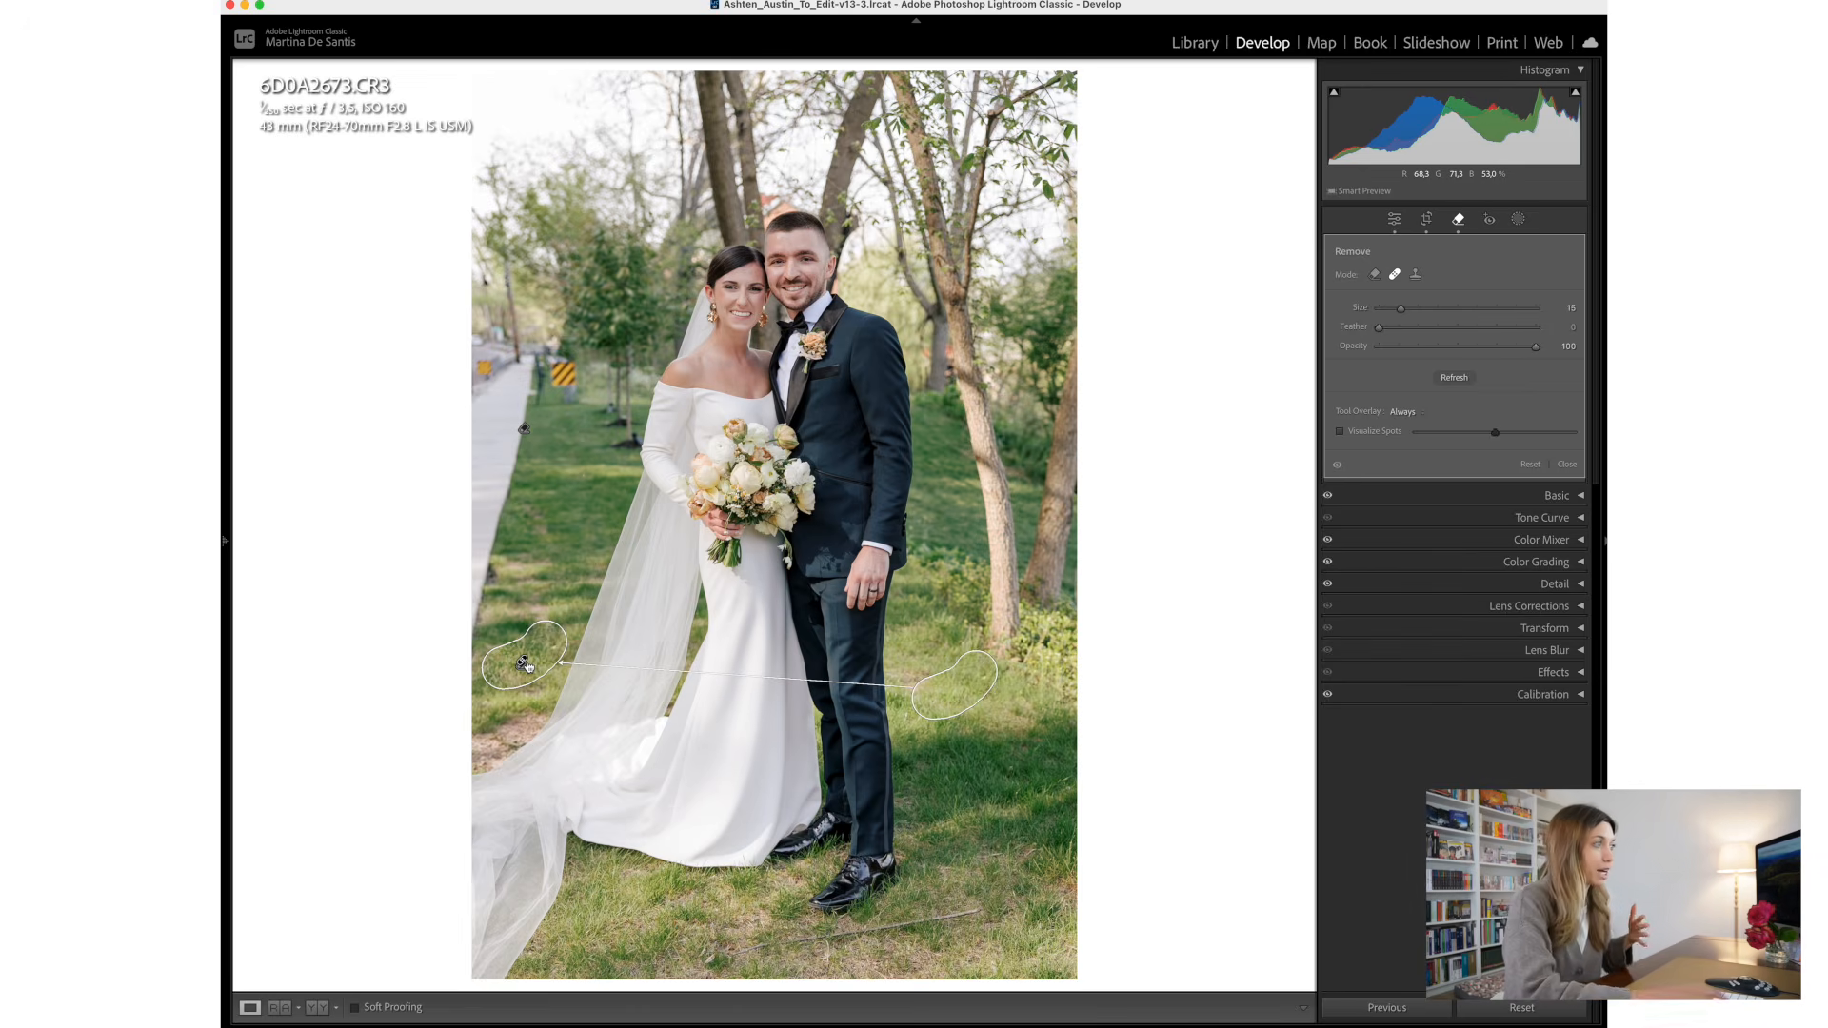
{"action": "key", "text": "Delete"}
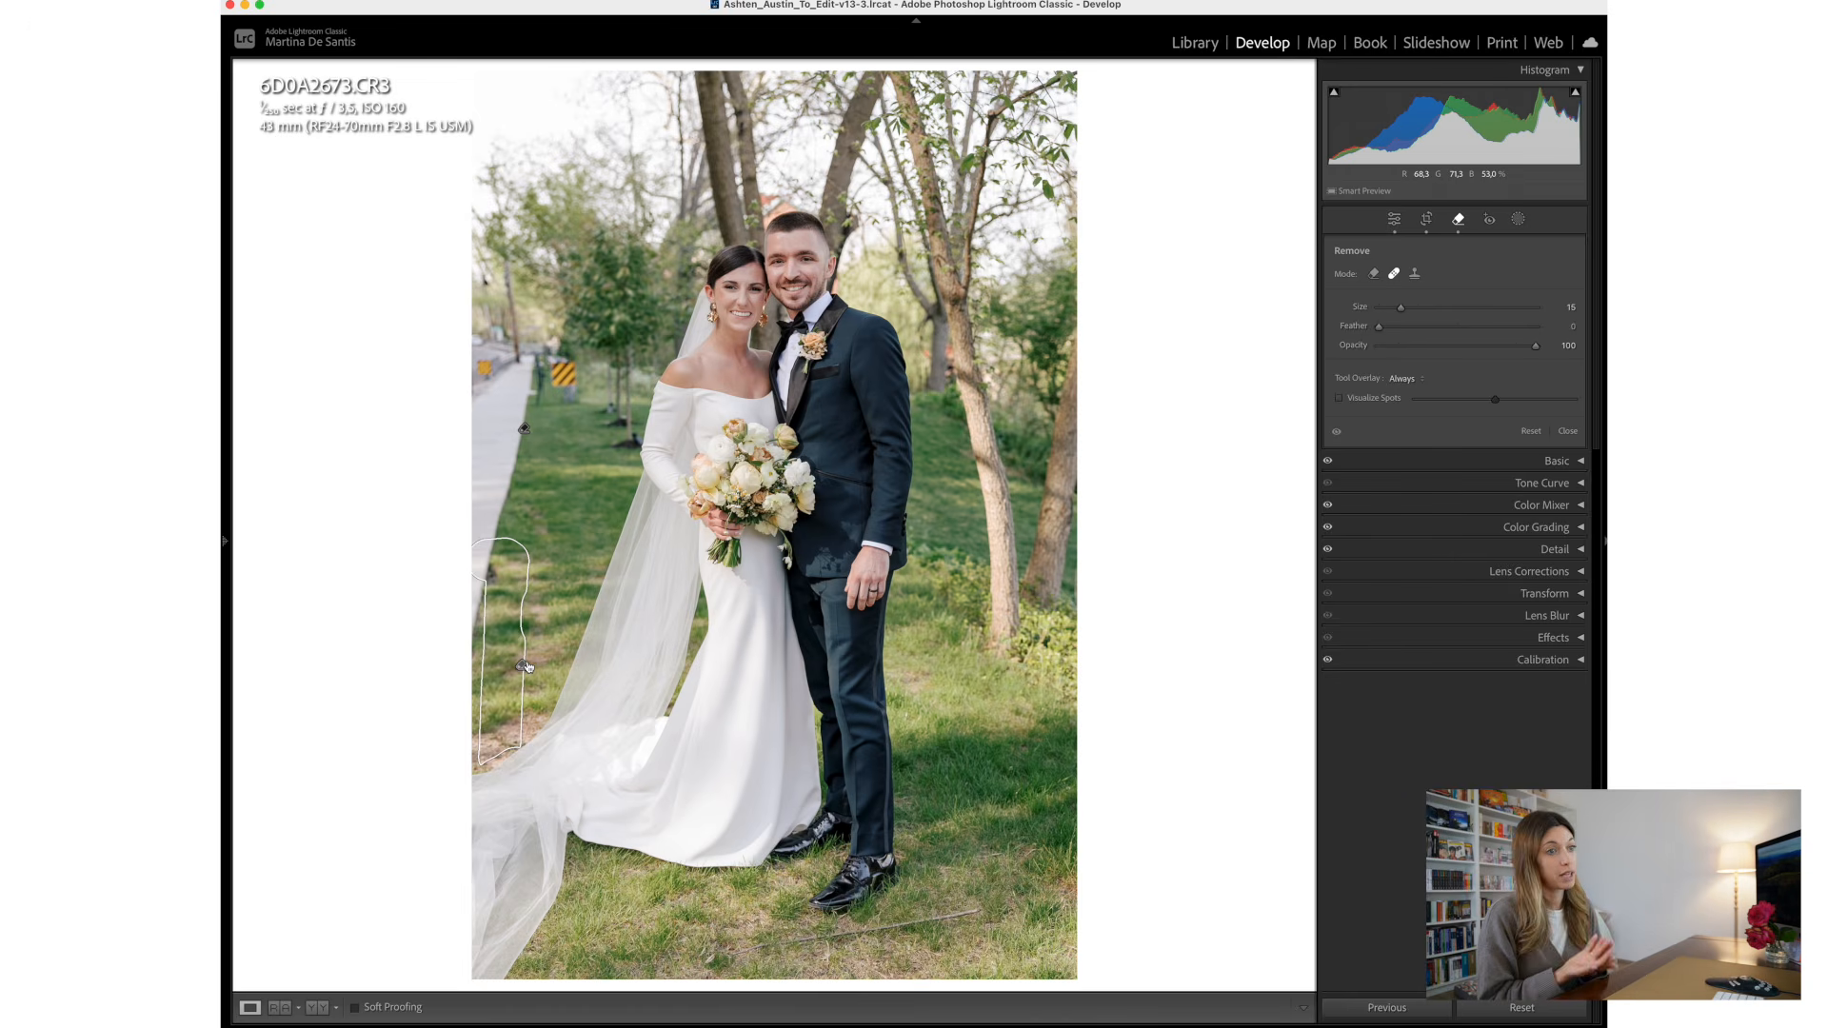
- Switch back to Remove mode and enable Object Aware
{"action": "left_click", "coordinate": [1374, 273]}
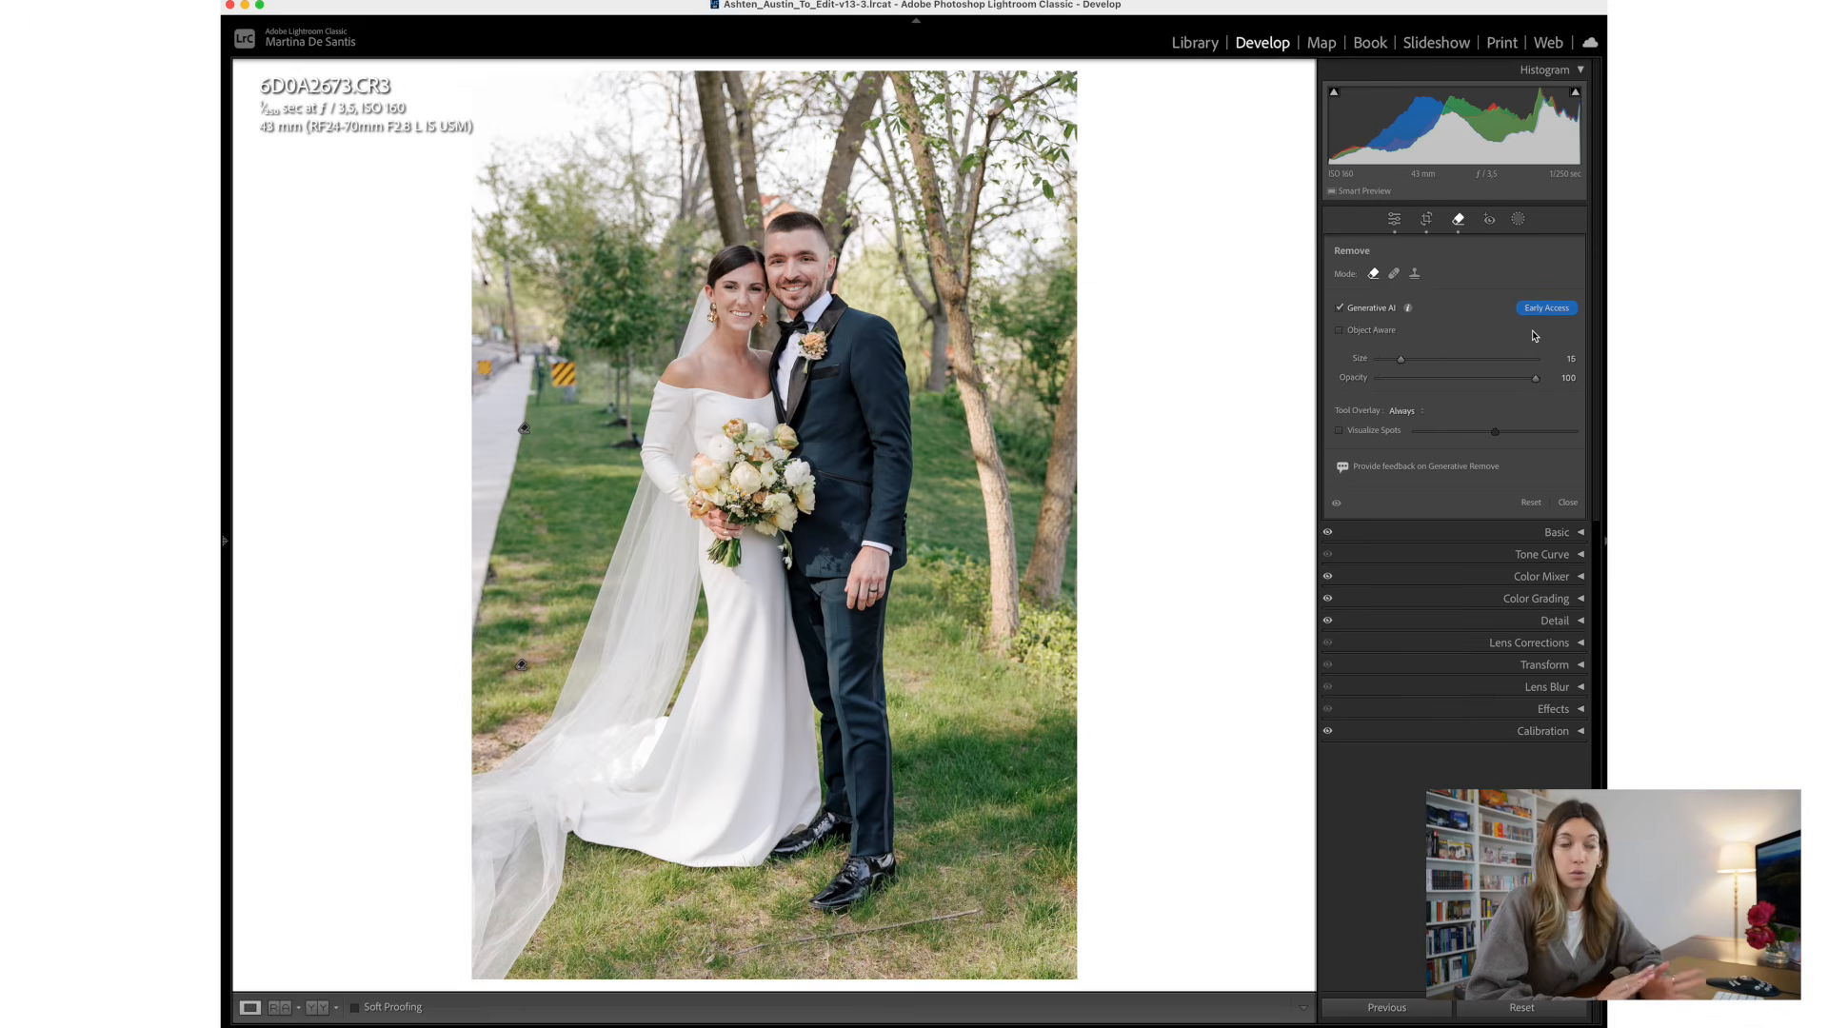
{"action": "left_click", "coordinate": [1341, 331]}
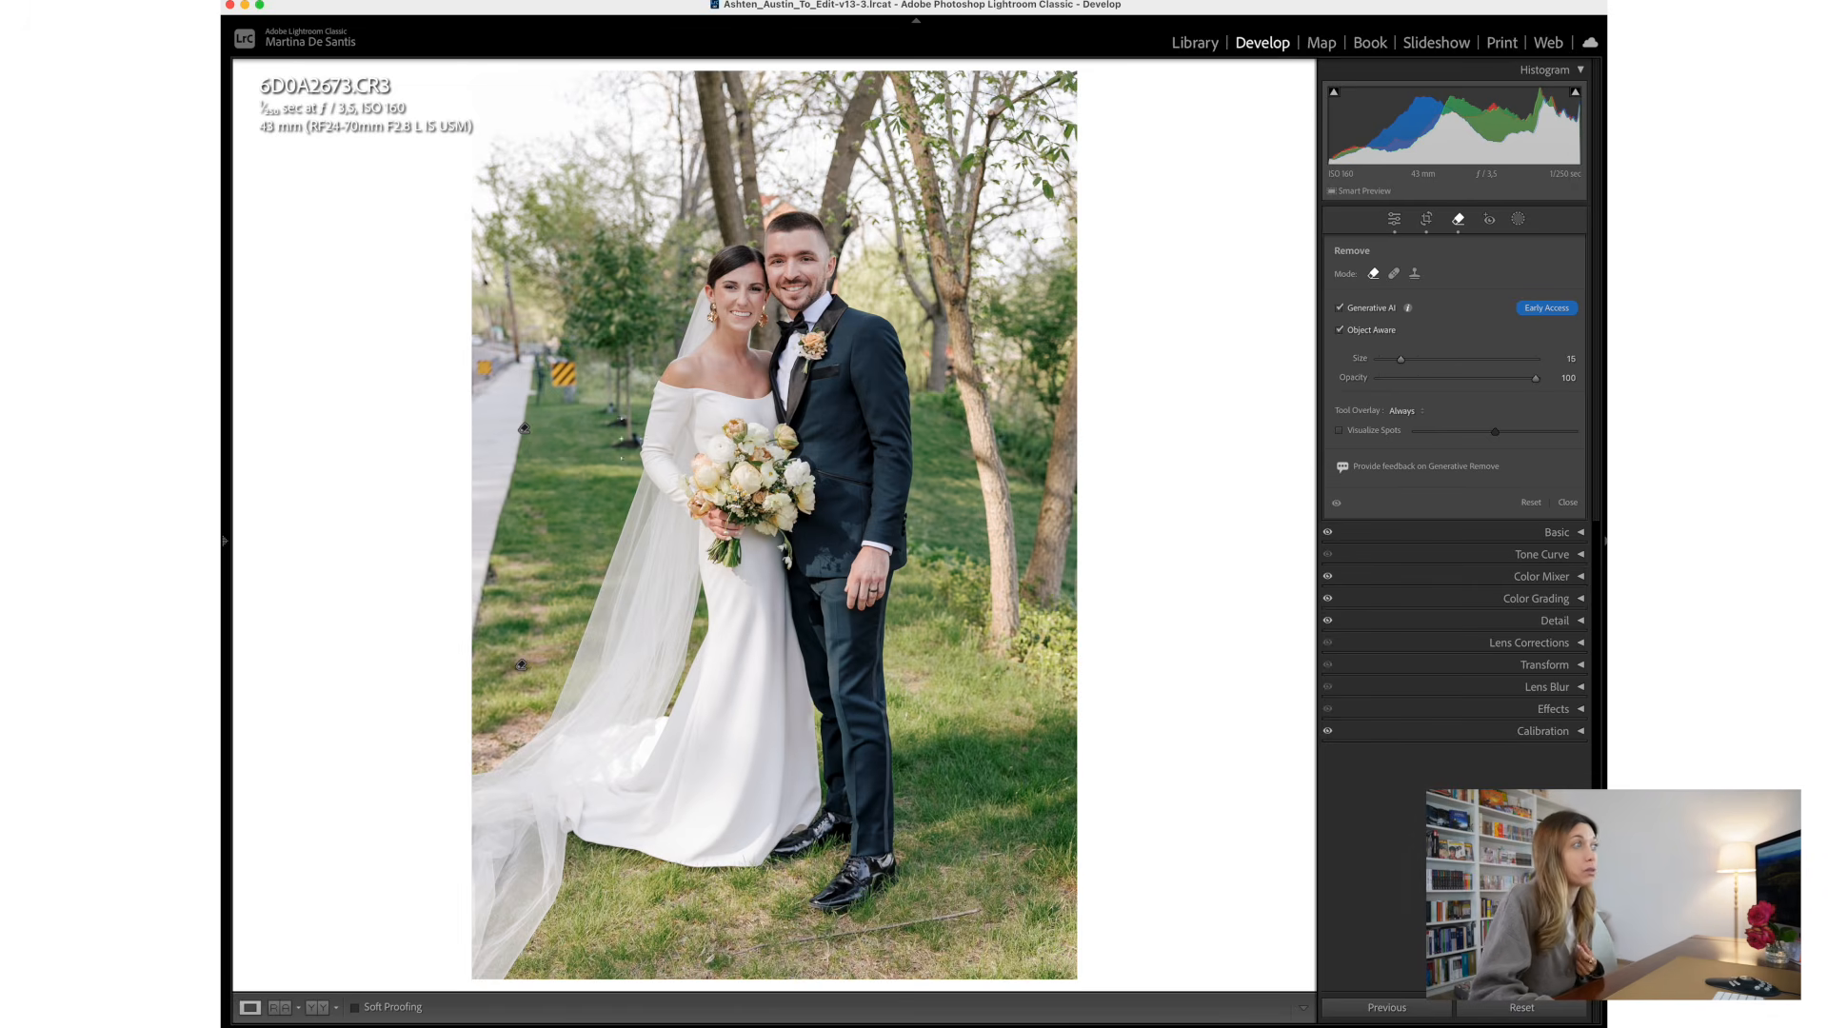
- Try removing the striped road sign behind the couple with Generative AI and Object Aware, and undo the removal
{"action": "left_click_drag", "start_coordinate": [564, 345], "coordinate": [583, 360]}
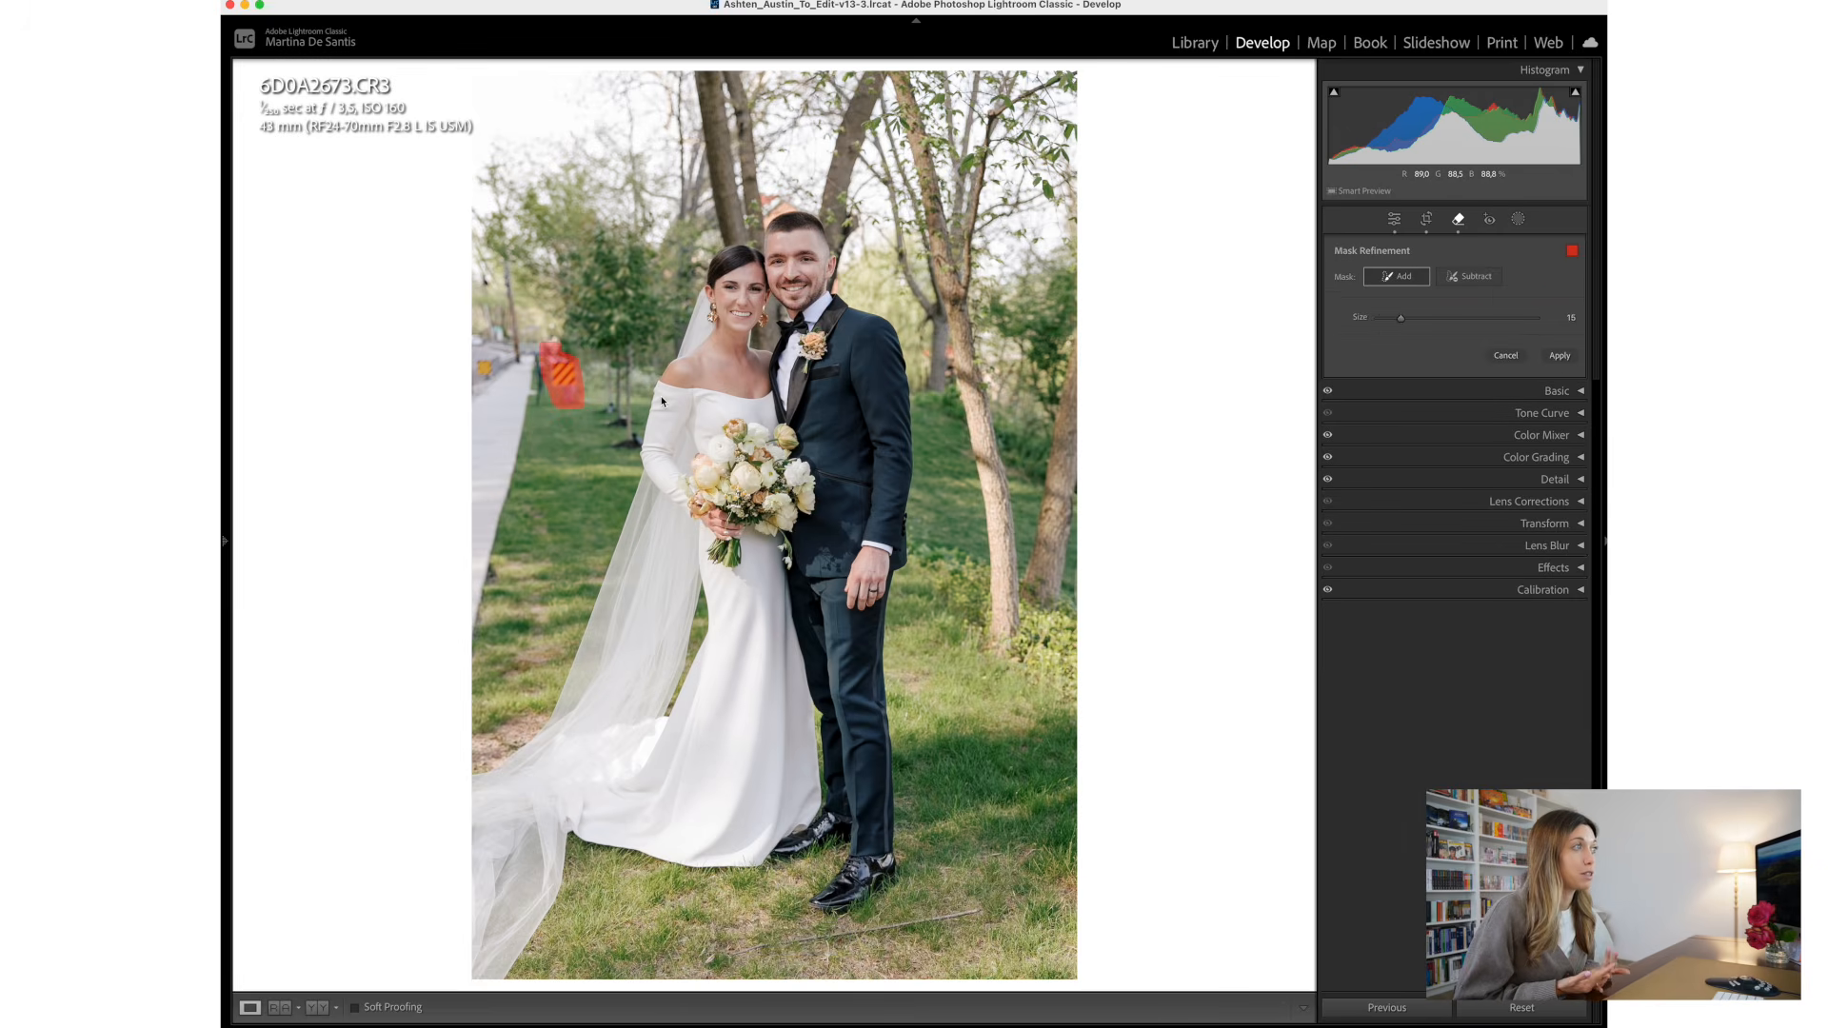
{"action": "left_click", "coordinate": [1552, 355]}
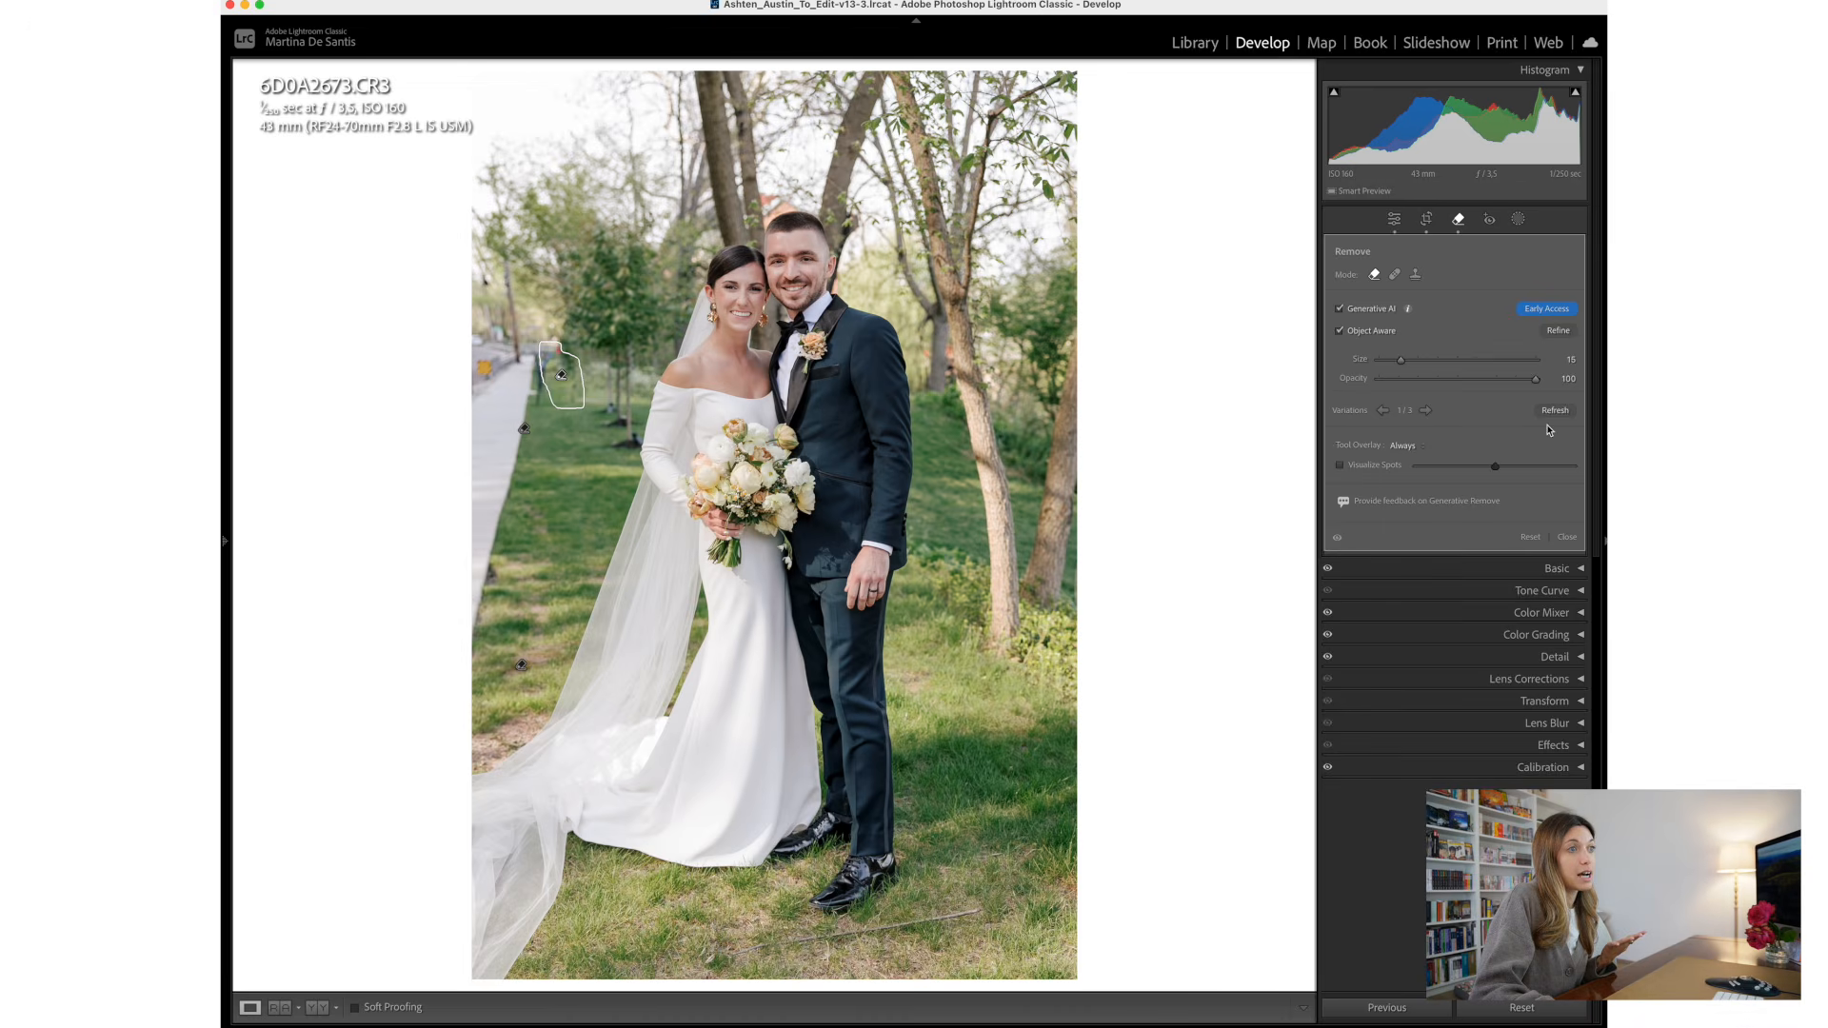
{"action": "left_click", "coordinate": [1566, 538]}
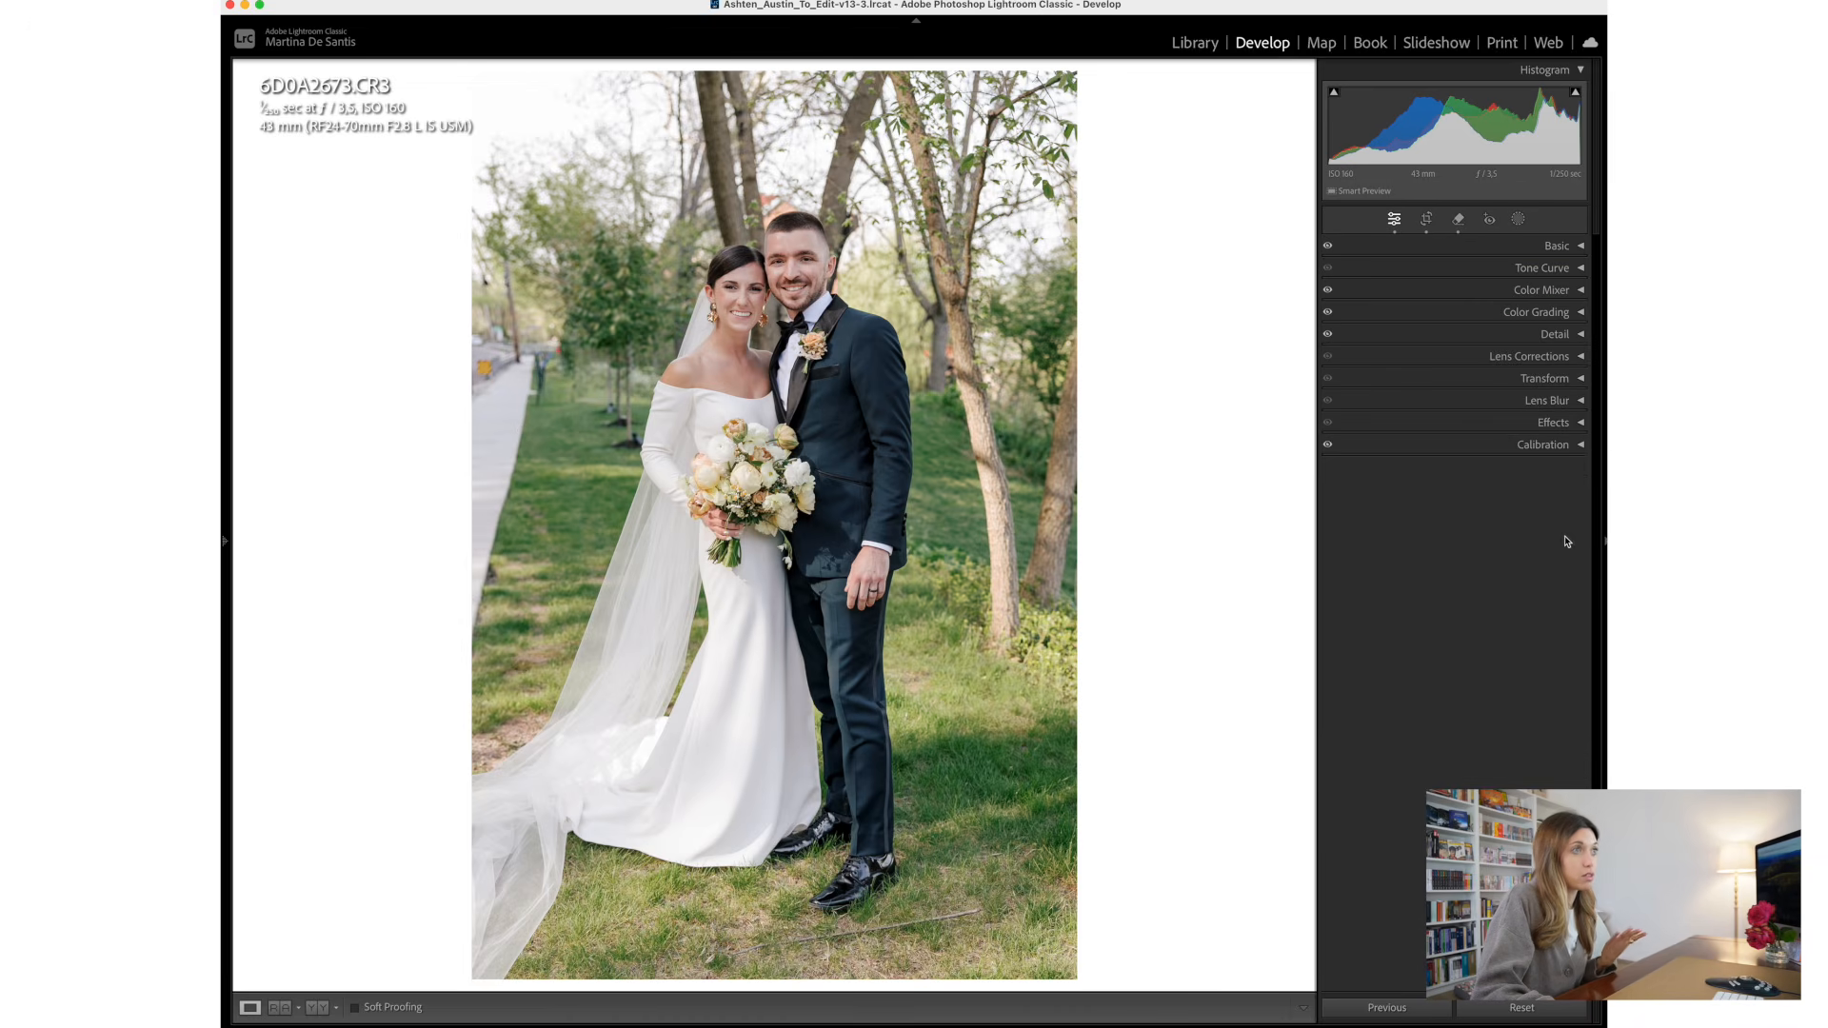
{"action": "key", "text": "super+z"}
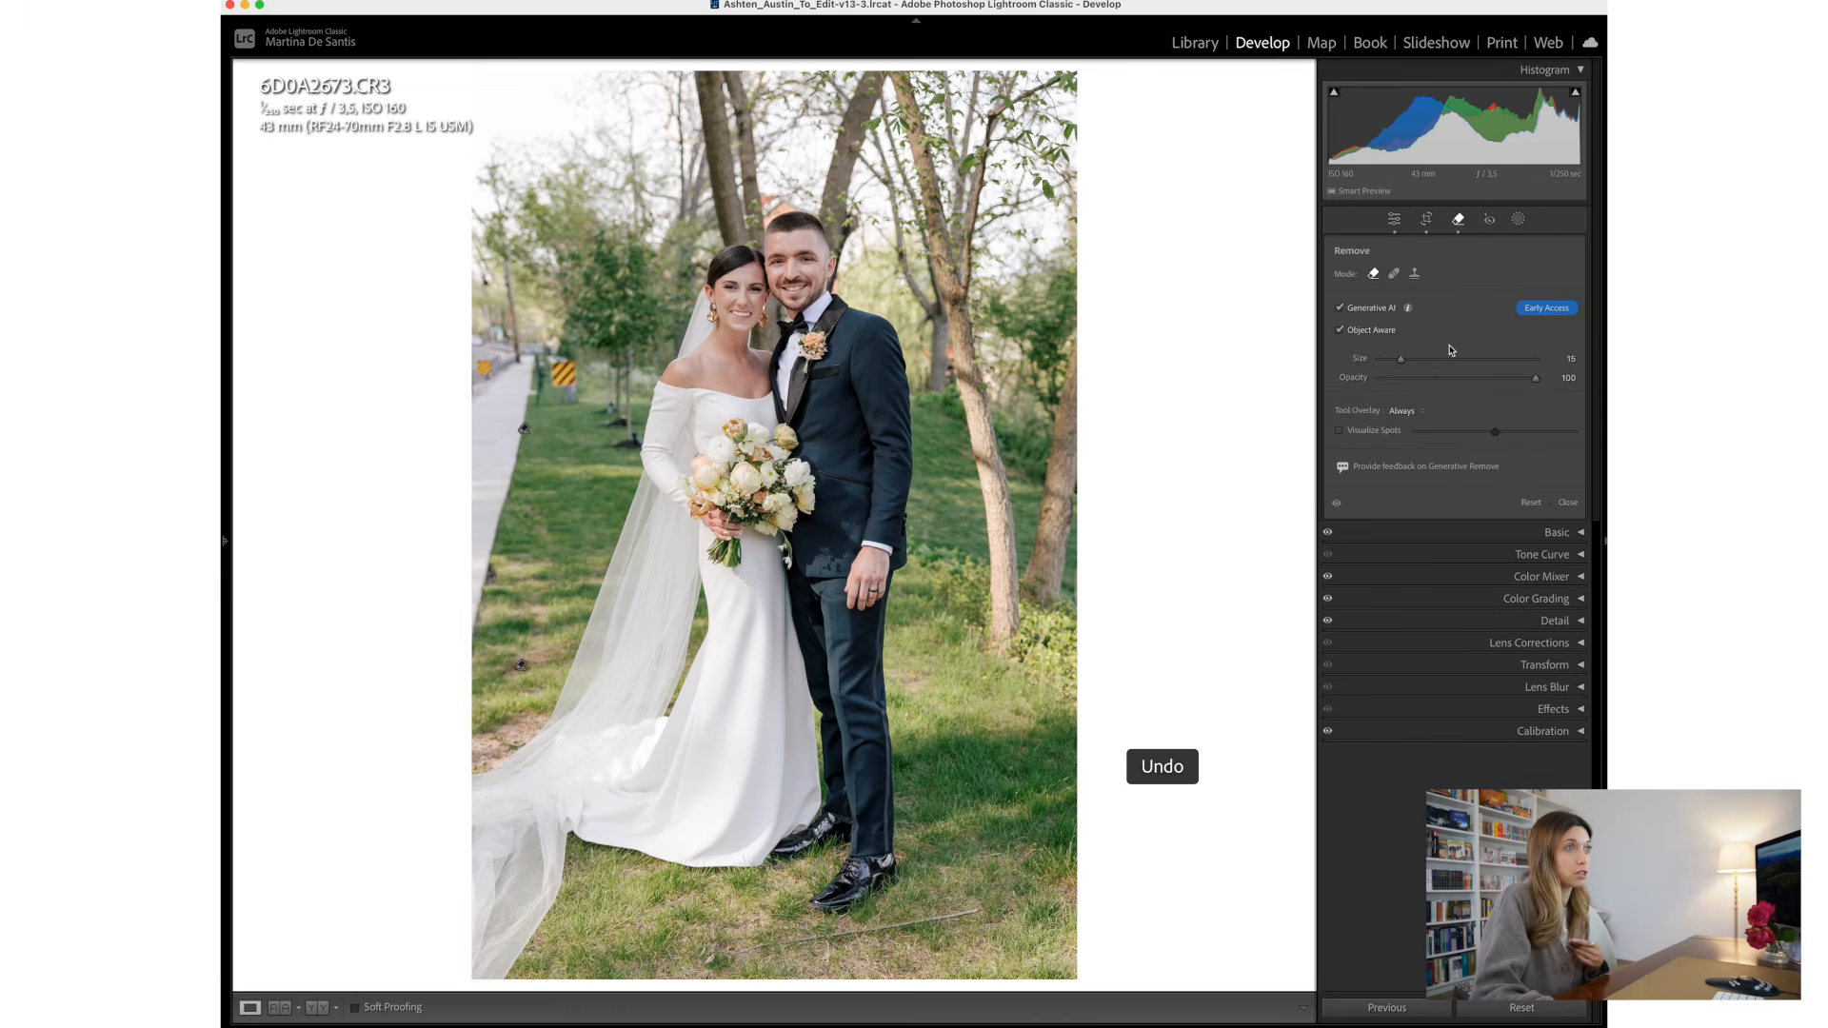
- Remove the striped road sign behind the couple using Object Aware with Generative AI turned off
{"action": "left_click", "coordinate": [1340, 308]}
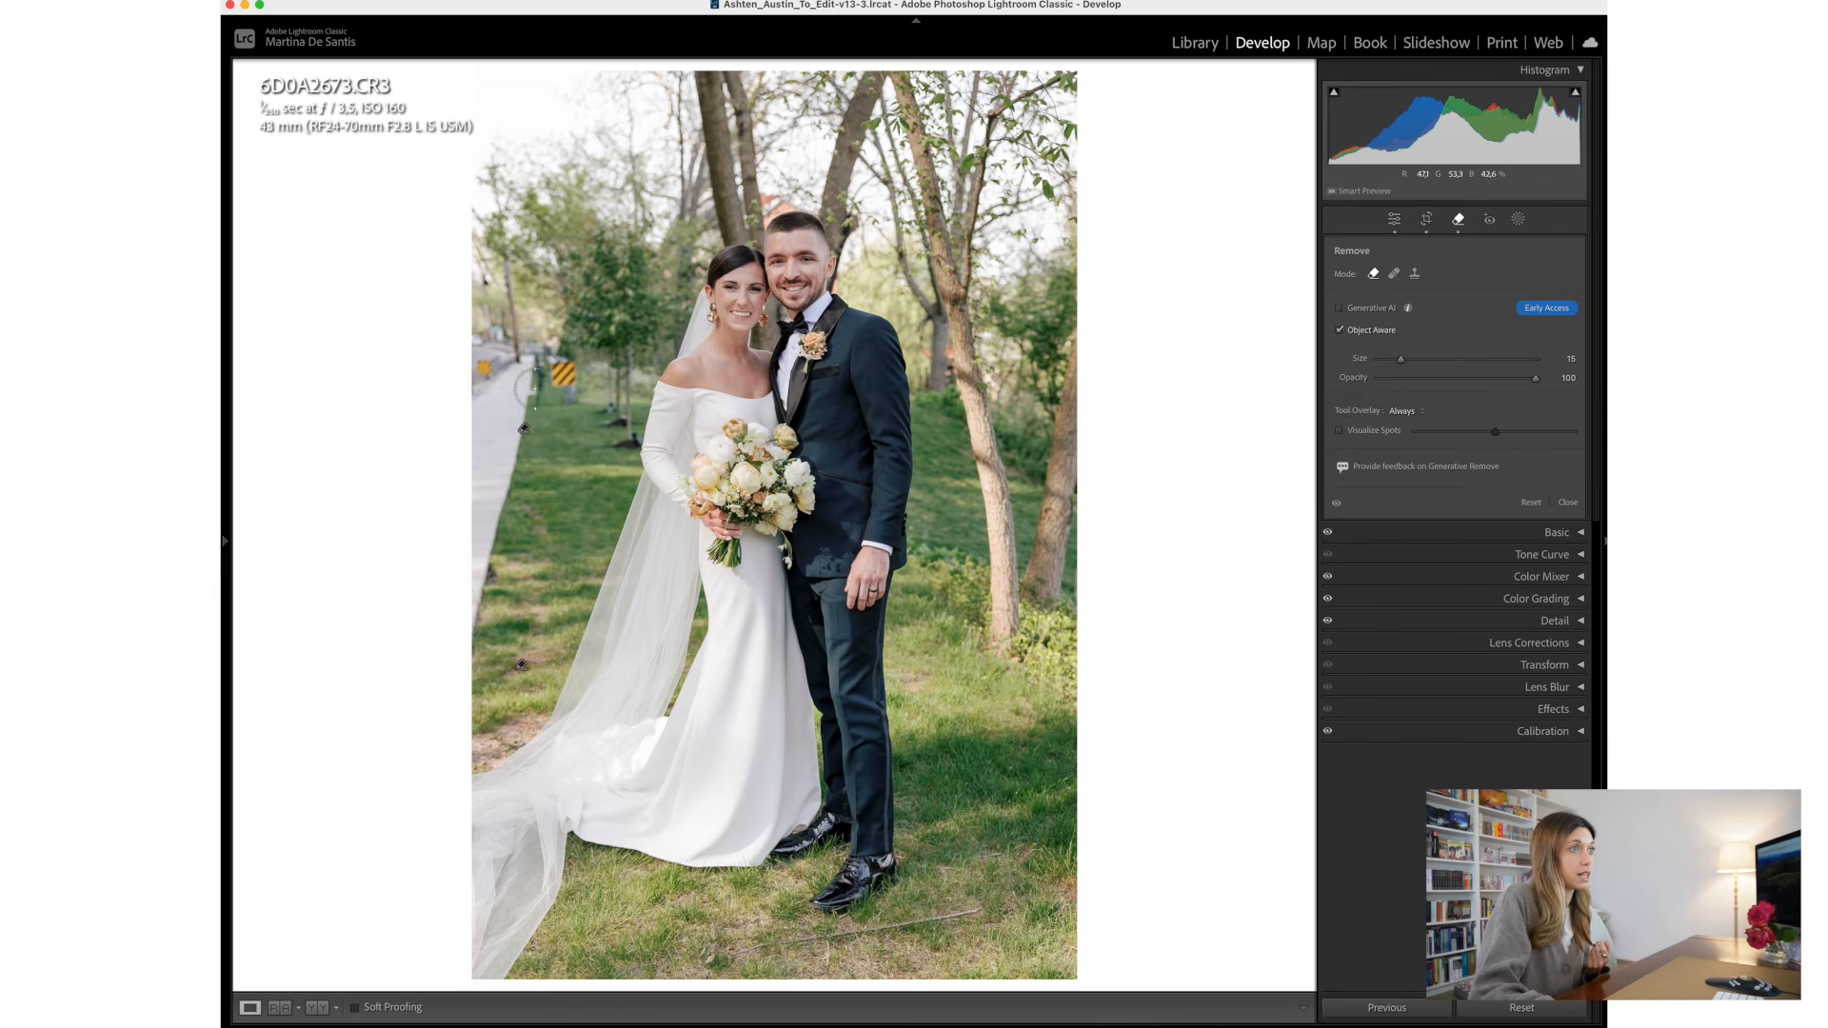
{"action": "left_click_drag", "start_coordinate": [566, 366], "coordinate": [566, 396]}
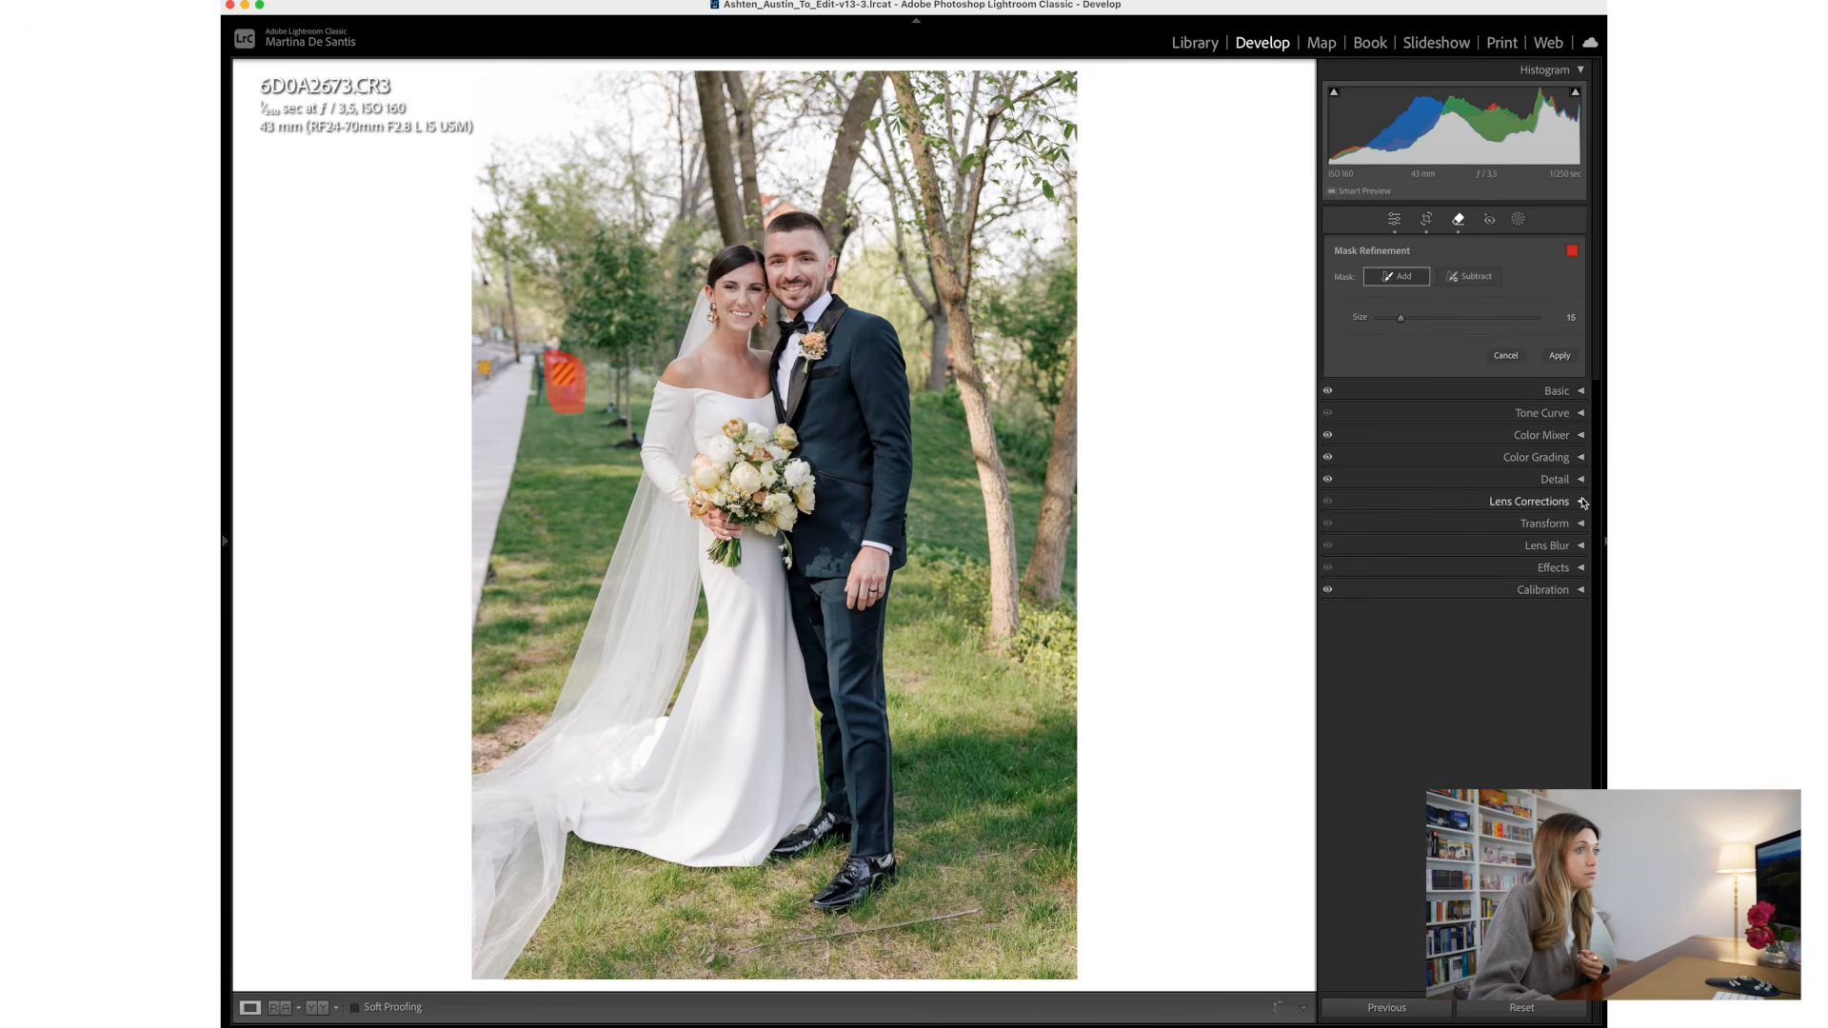
{"action": "left_click", "coordinate": [1560, 356]}
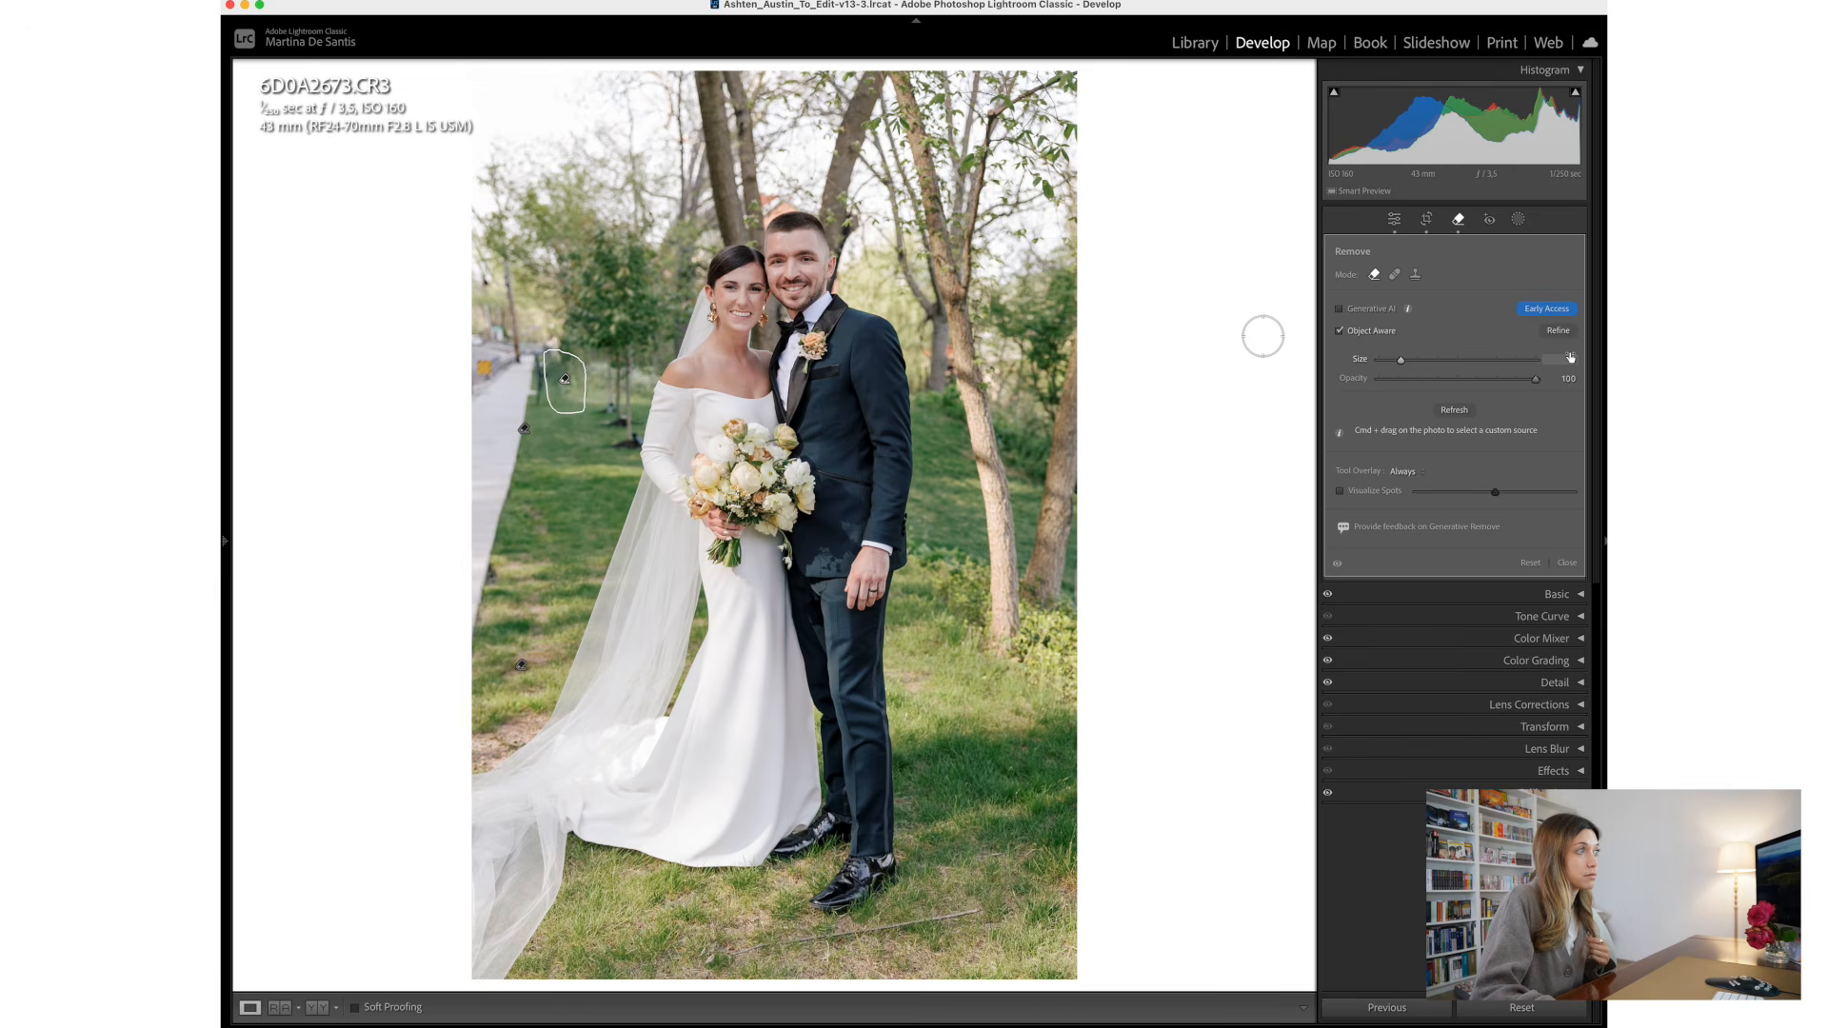
- Regenerate the result of the striped road sign removal and close the Remove tool
{"action": "left_click", "coordinate": [1468, 416]}
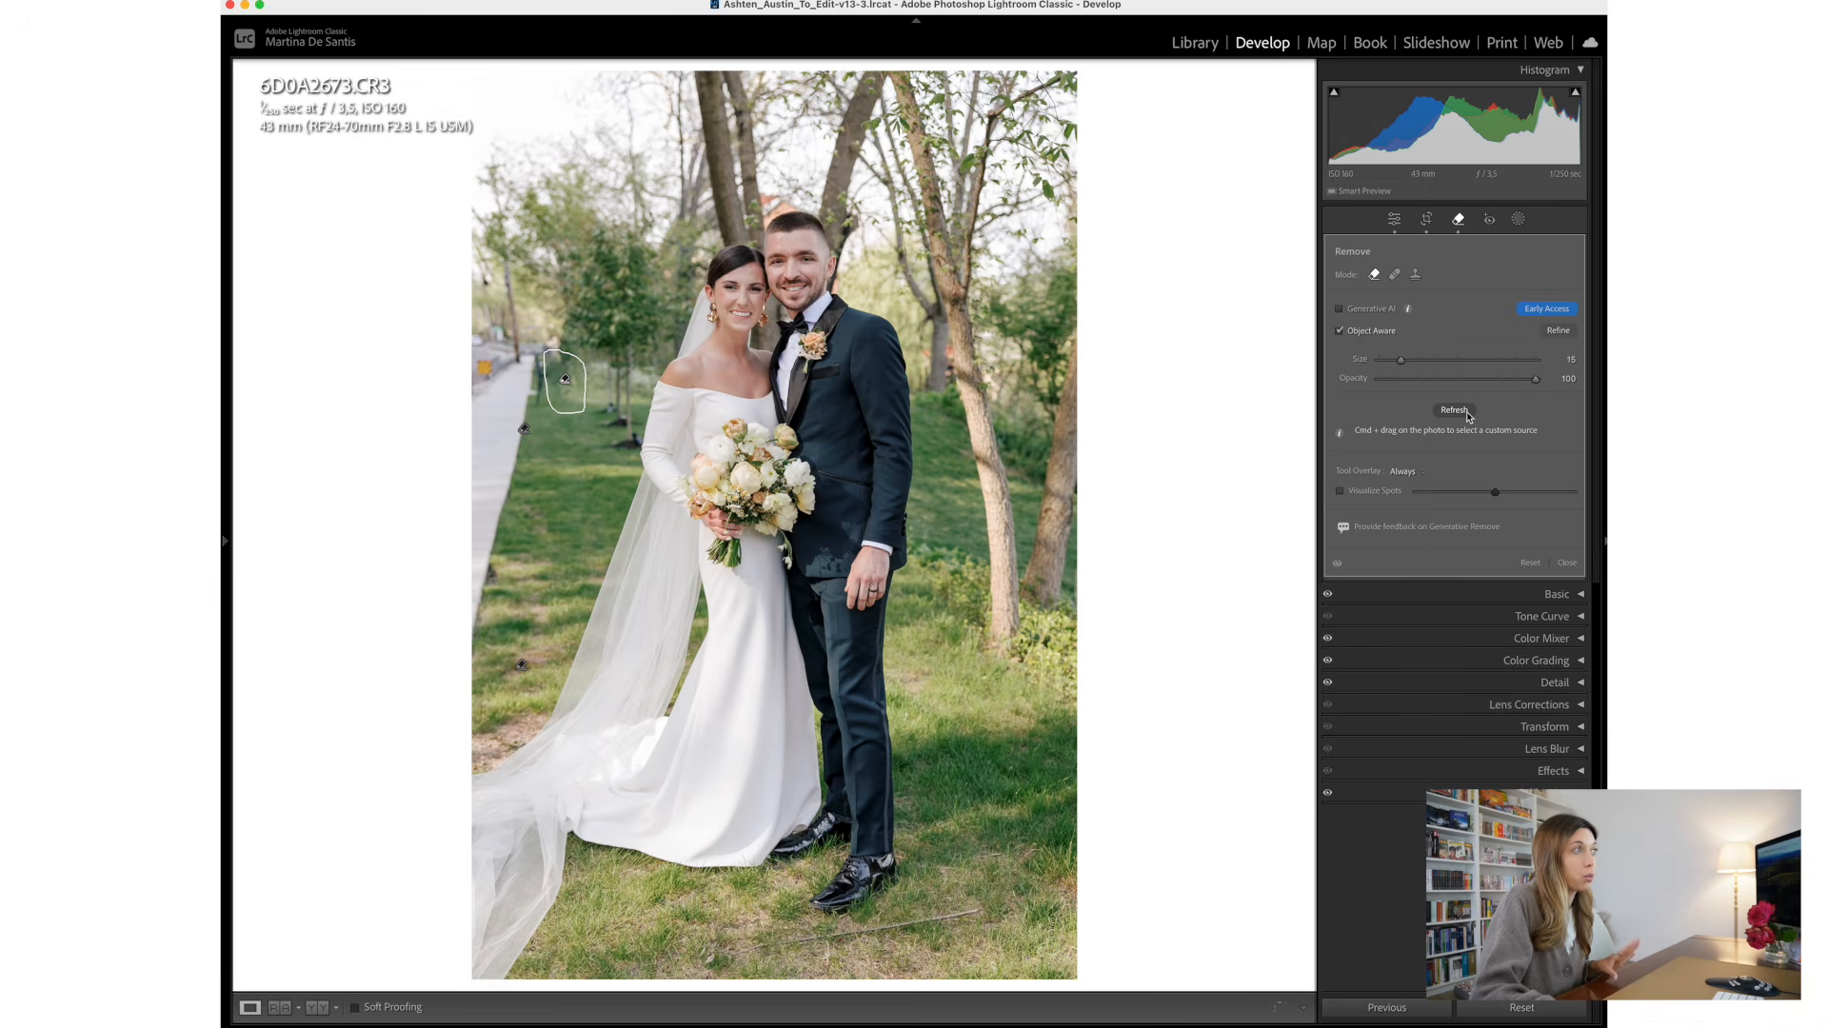
{"action": "left_click", "coordinate": [1567, 564]}
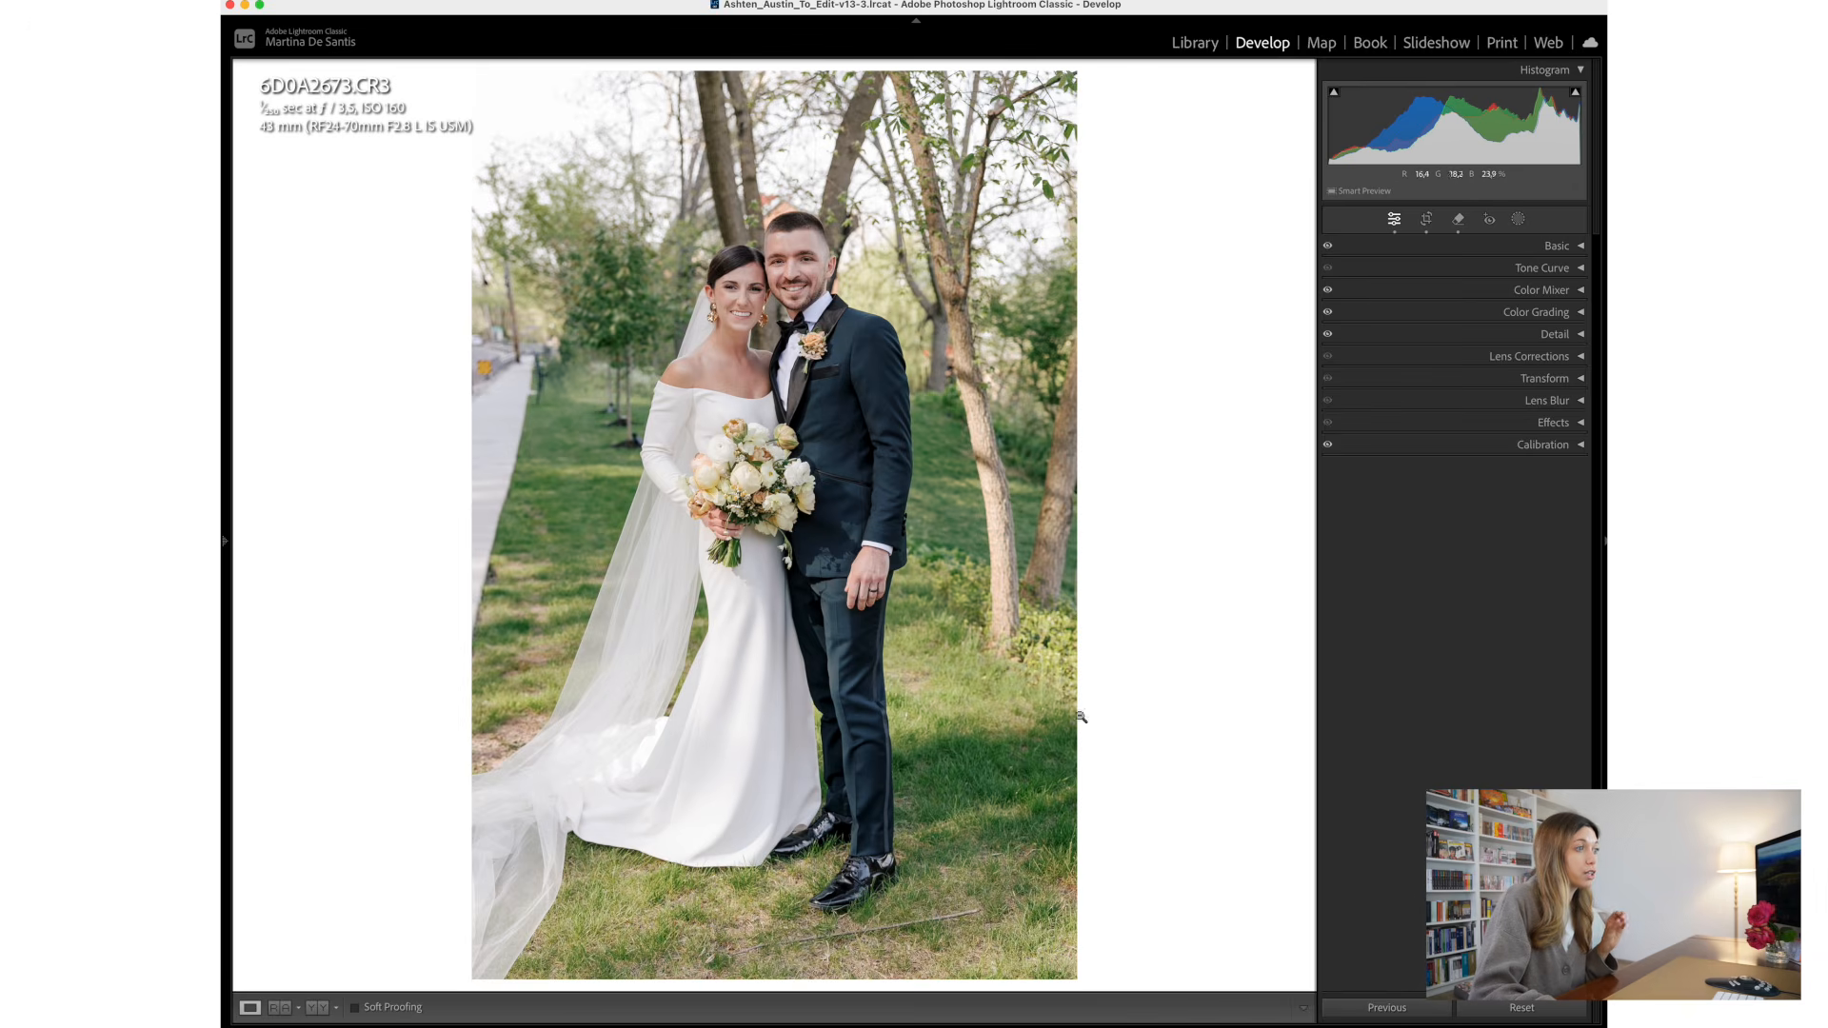
{"action": "mouse_move", "coordinate": [1098, 1023]}
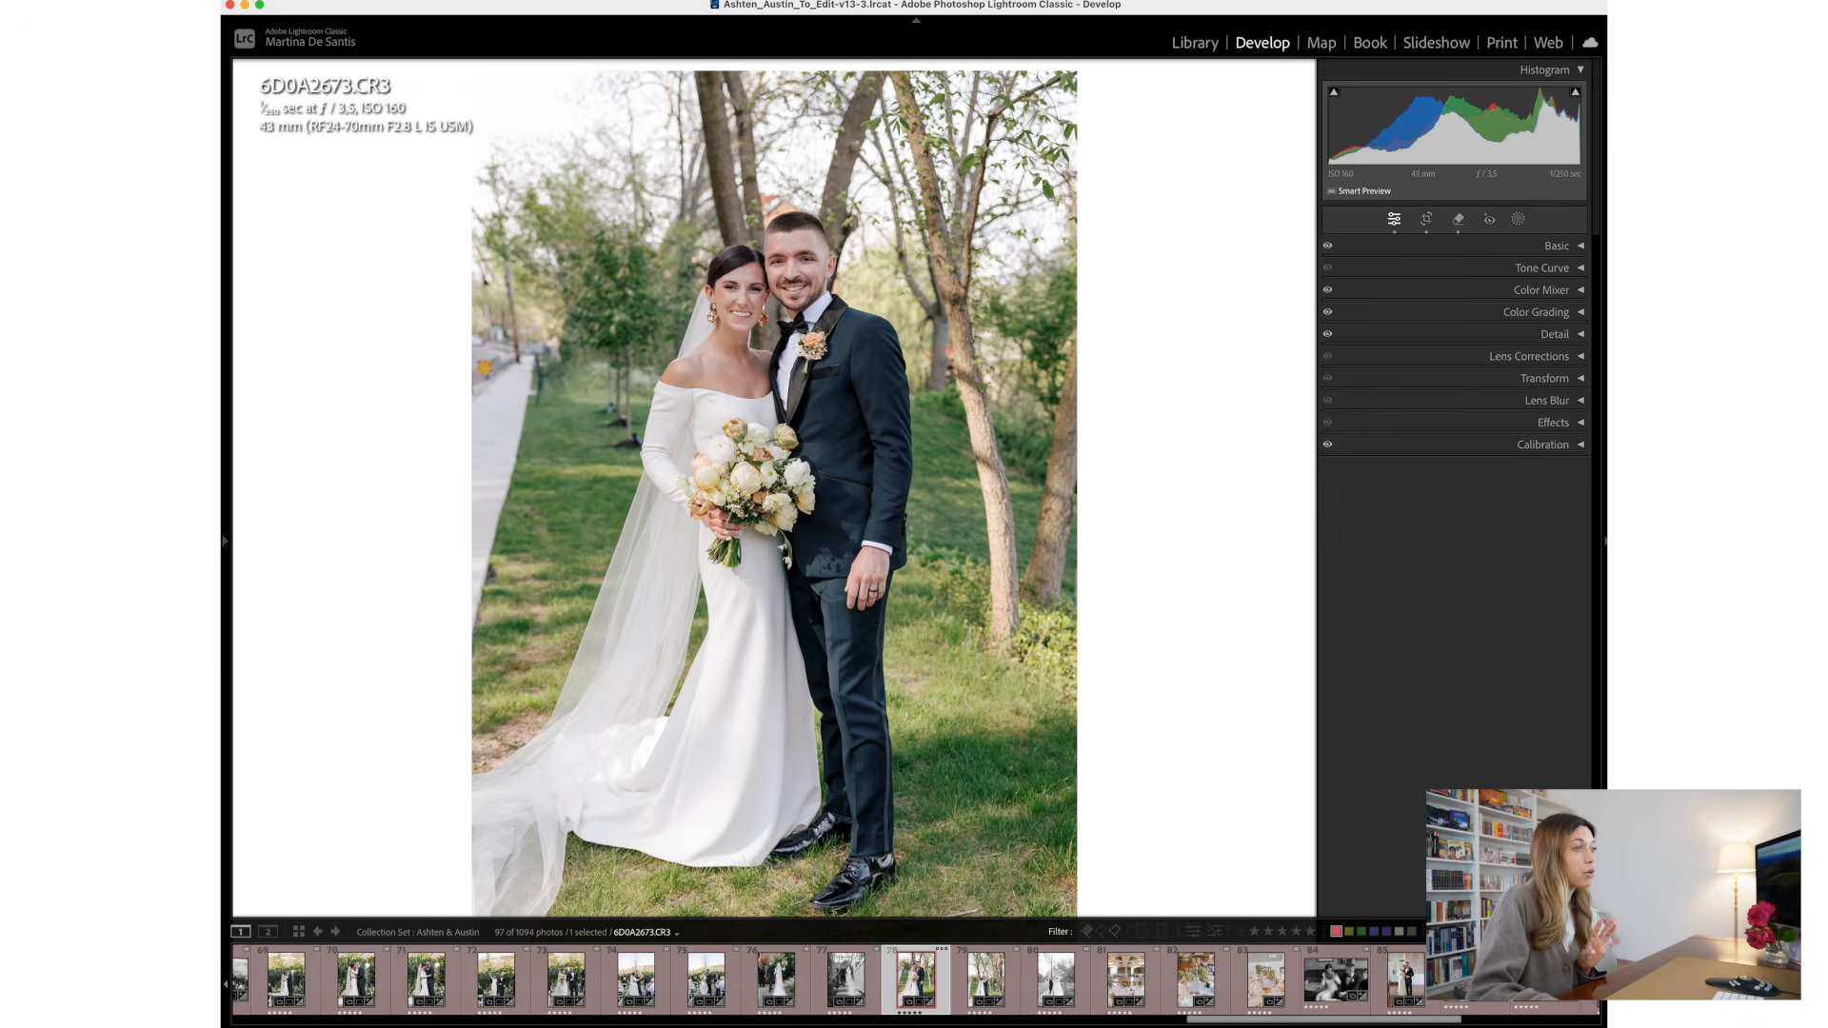
- Heal the thicker end of the stick lying in the grass beside the groom's shoes, using Heal mode at brush size 8
{"action": "key", "text": "q"}
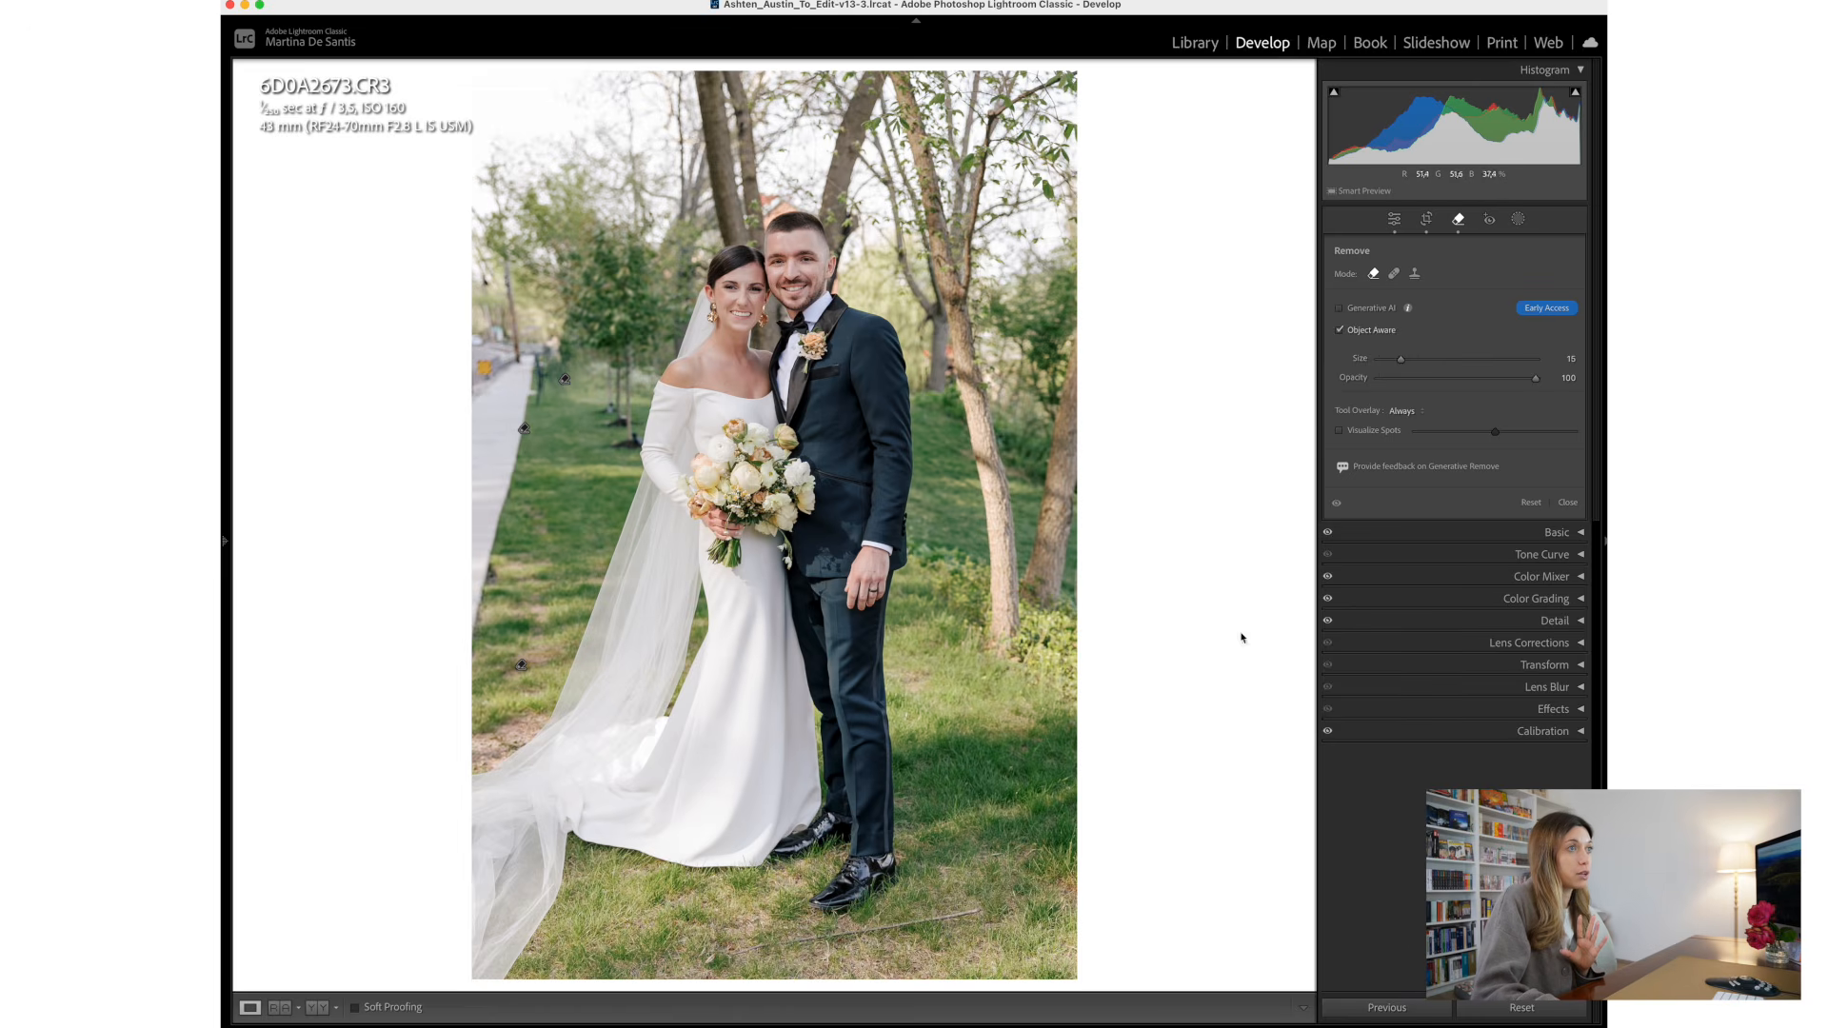
{"action": "left_click", "coordinate": [1395, 276]}
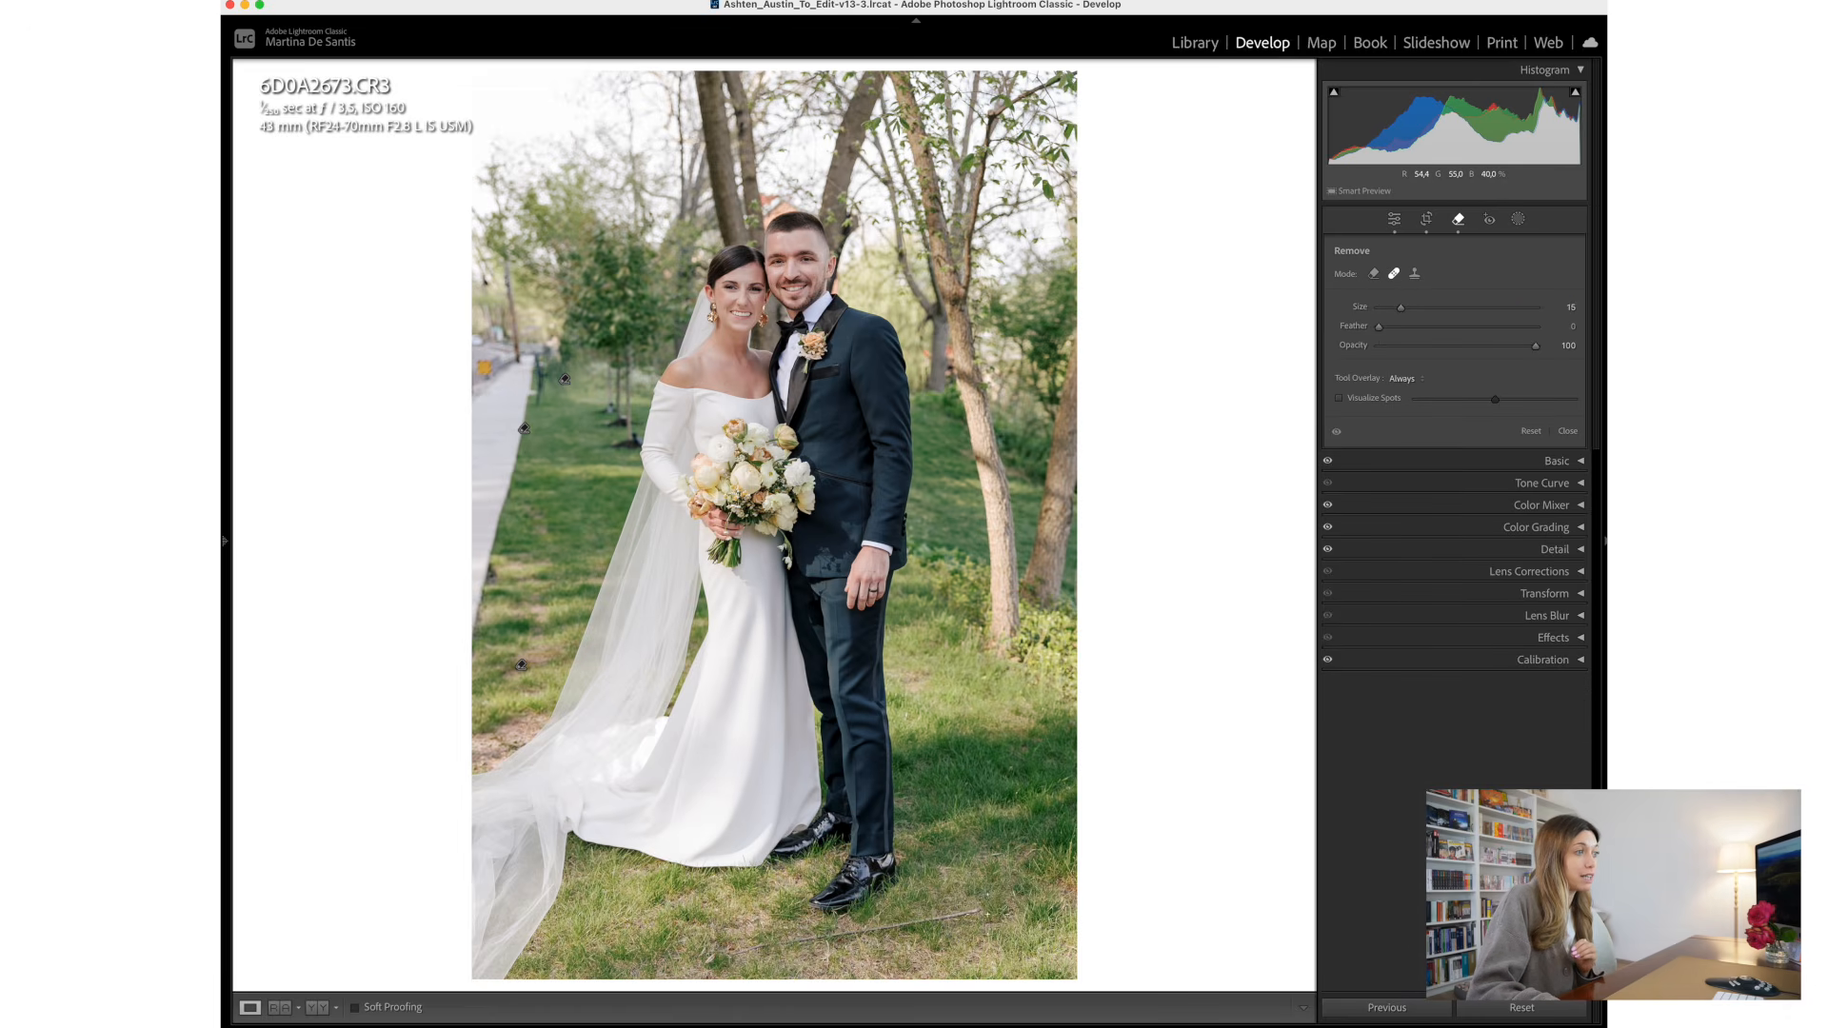
{"action": "left_click_drag", "start_coordinate": [990, 912], "coordinate": [856, 931]}
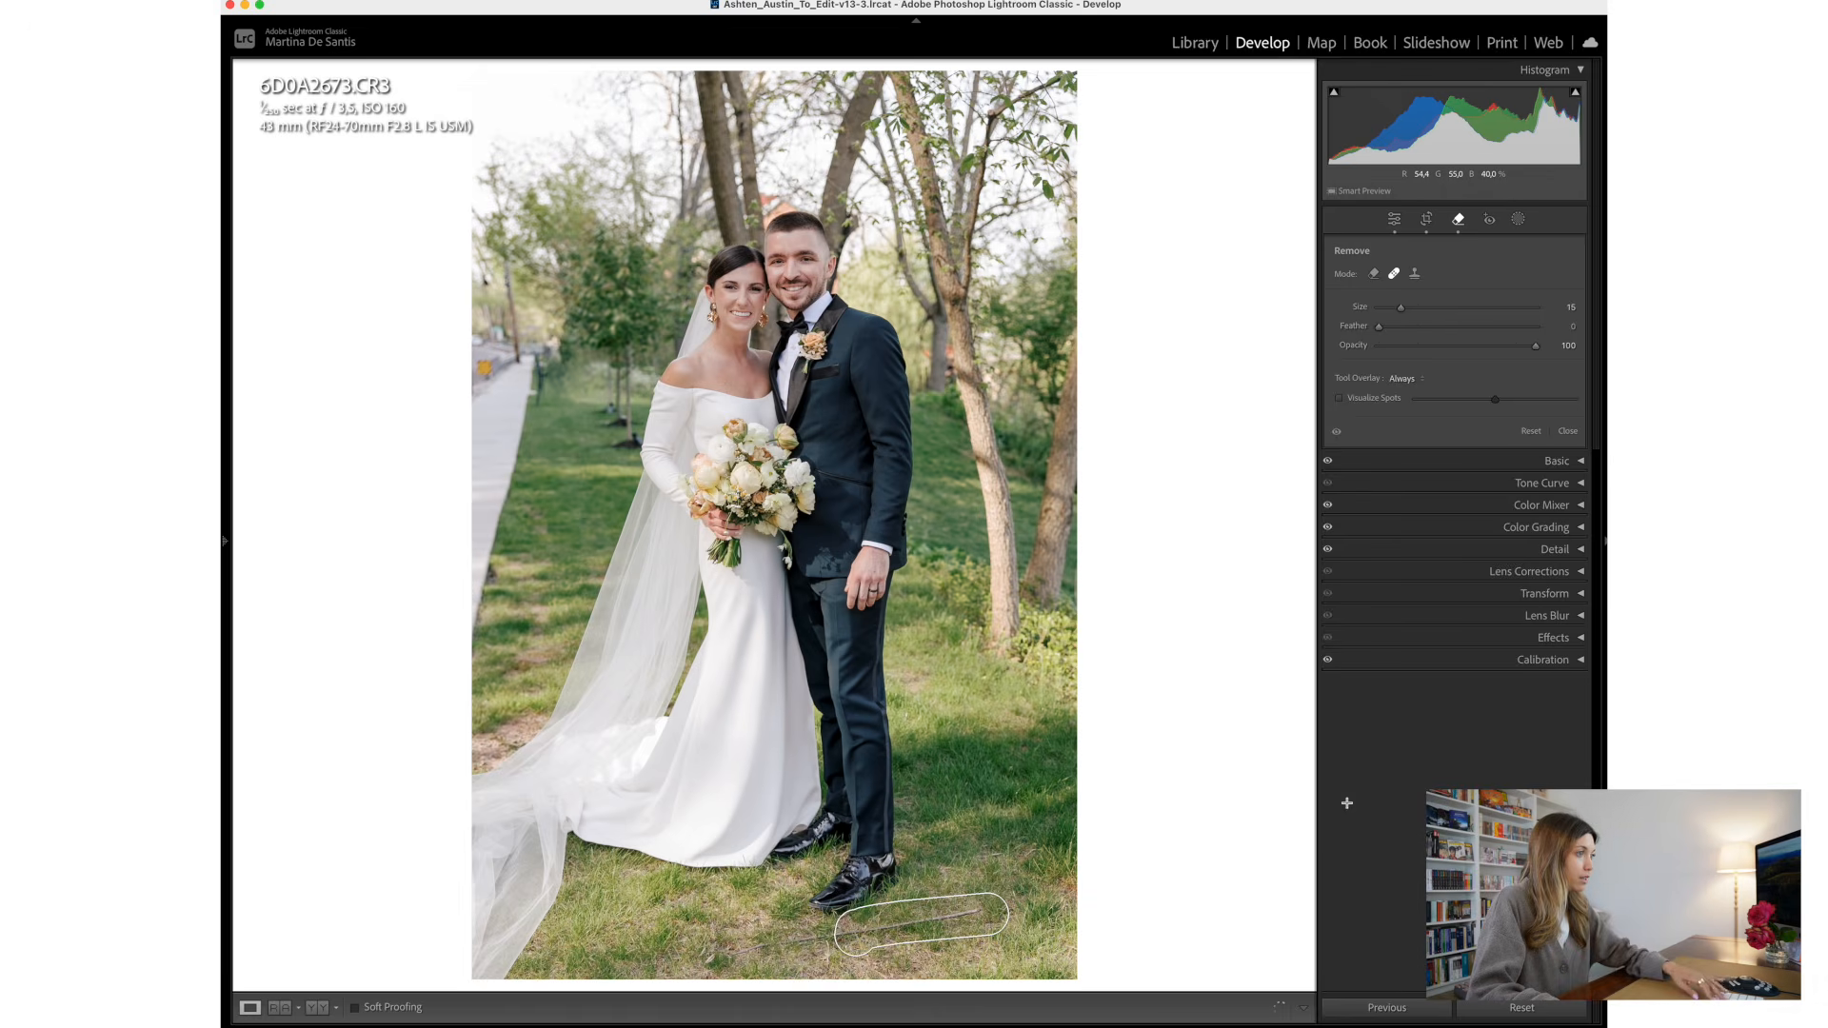
{"action": "key", "text": "super+z"}
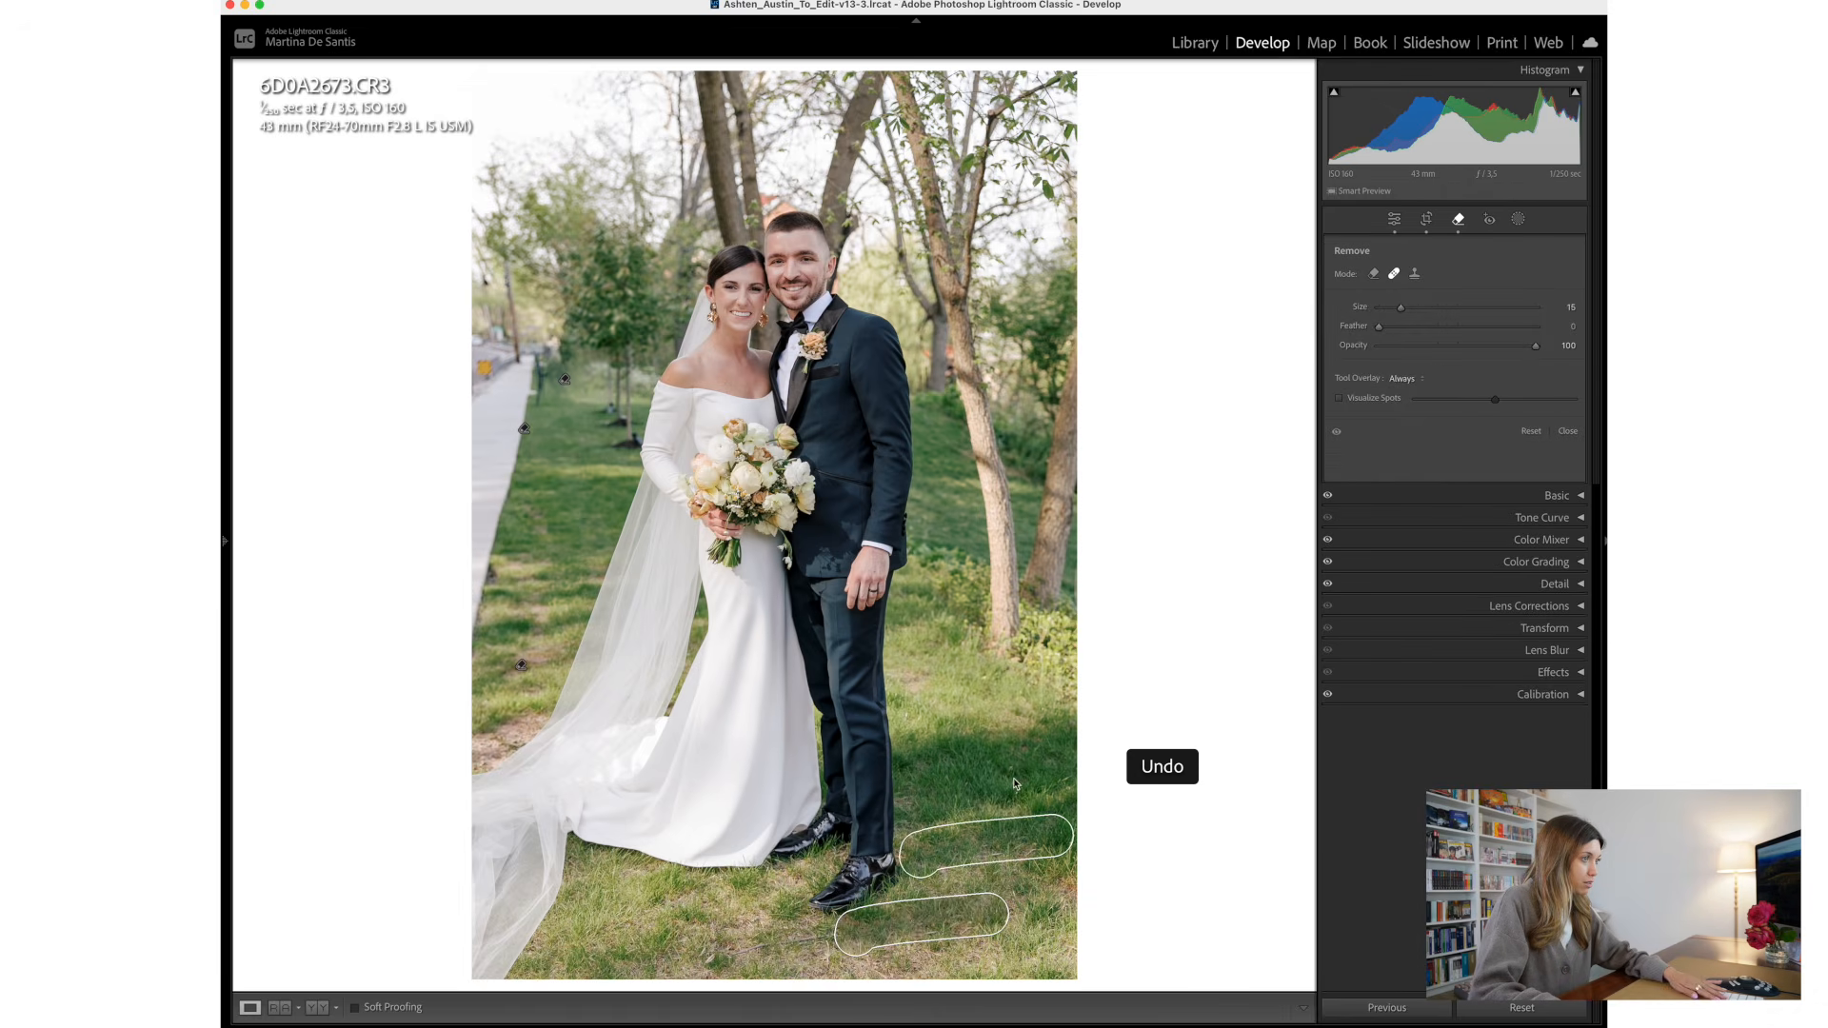
{"action": "left_click_drag", "start_coordinate": [988, 912], "coordinate": [868, 928]}
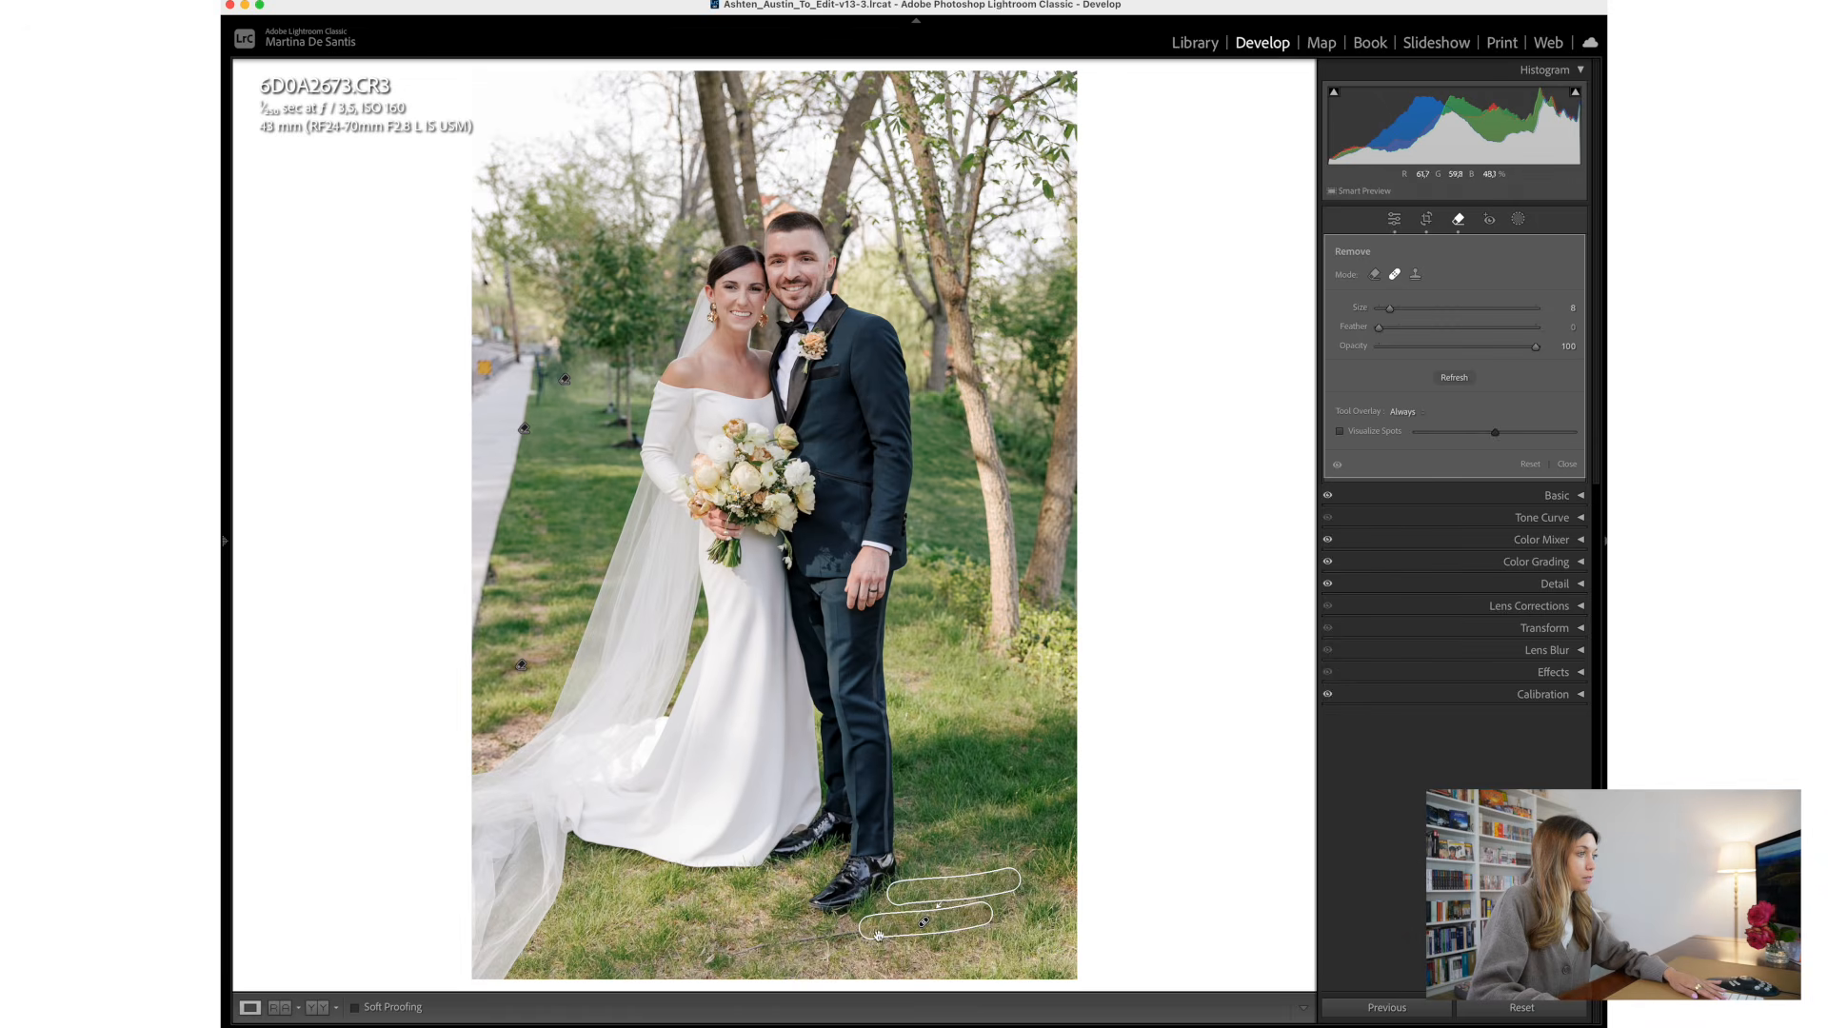
- Heal the rest of the stick in front of the groom's shoes, sourcing from the clean grass below the wedding dress
{"action": "mouse_move", "coordinate": [824, 940]}
{"action": "left_mouse_down"}
{"action": "mouse_move", "coordinate": [721, 952]}
{"action": "mouse_move", "coordinate": [864, 941]}
{"action": "left_mouse_up"}
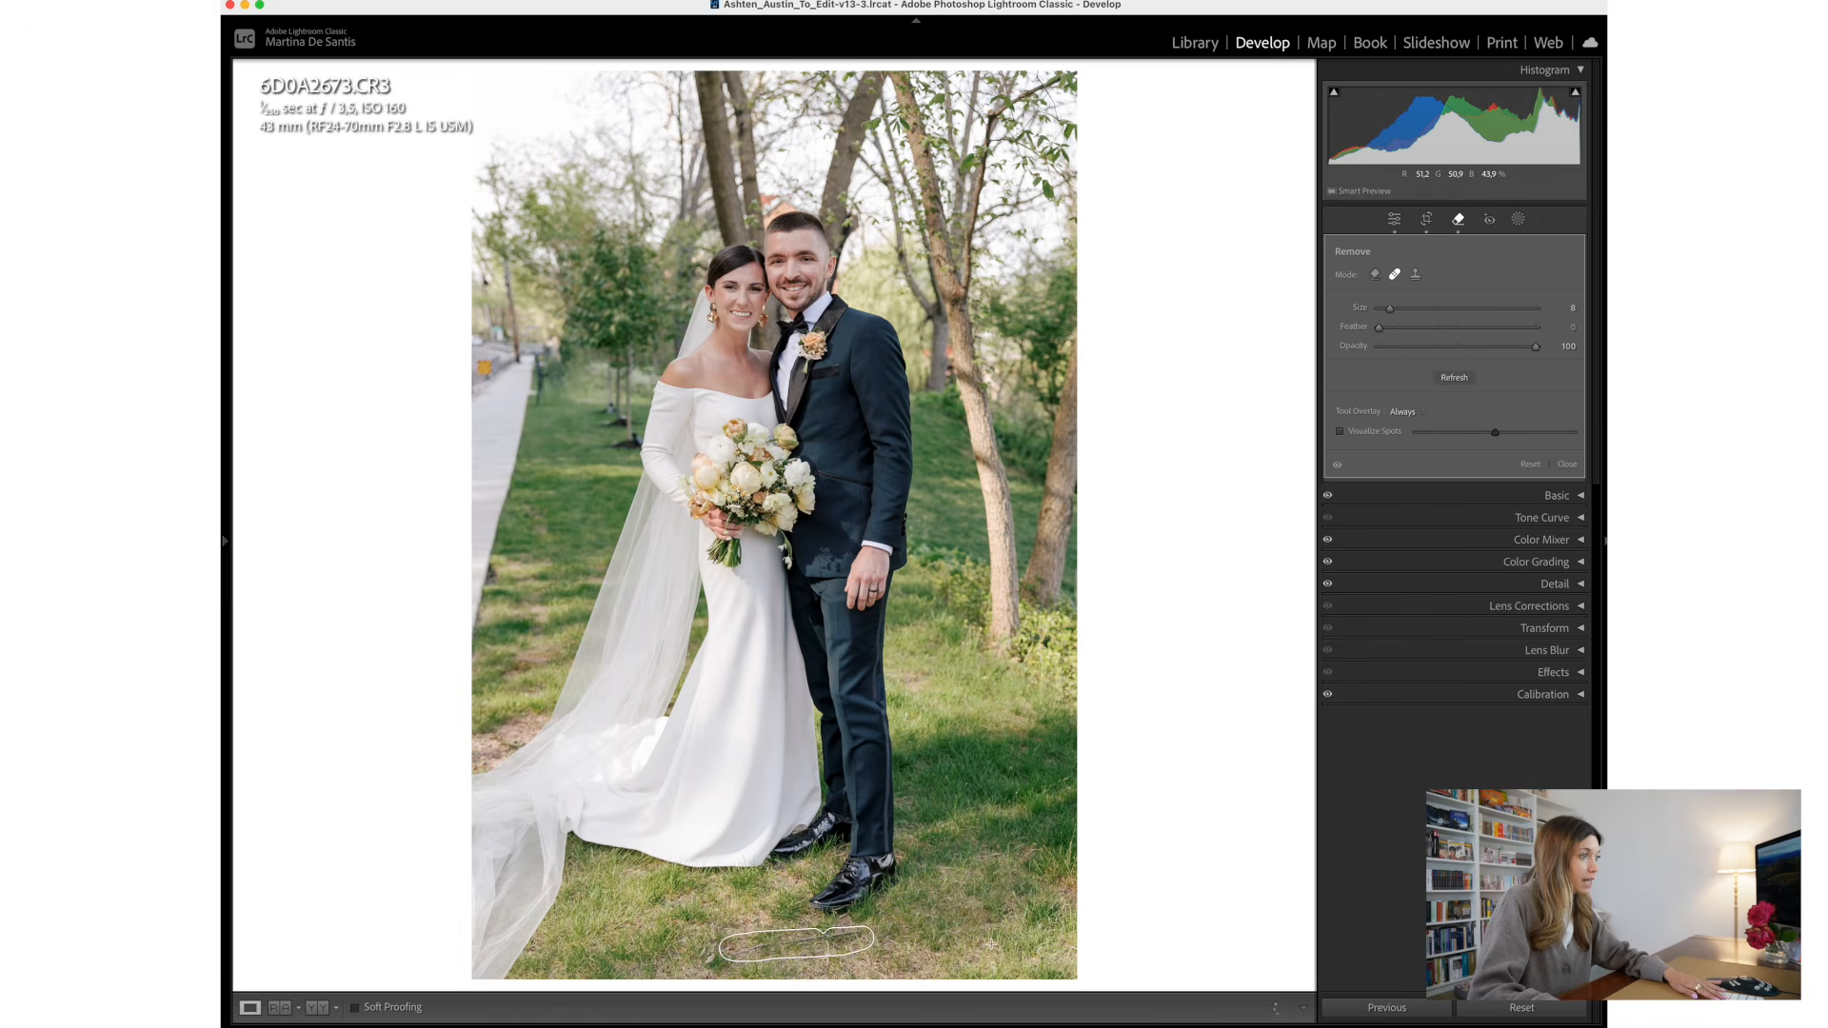
{"action": "left_click_drag", "start_coordinate": [716, 893], "coordinate": [685, 934]}
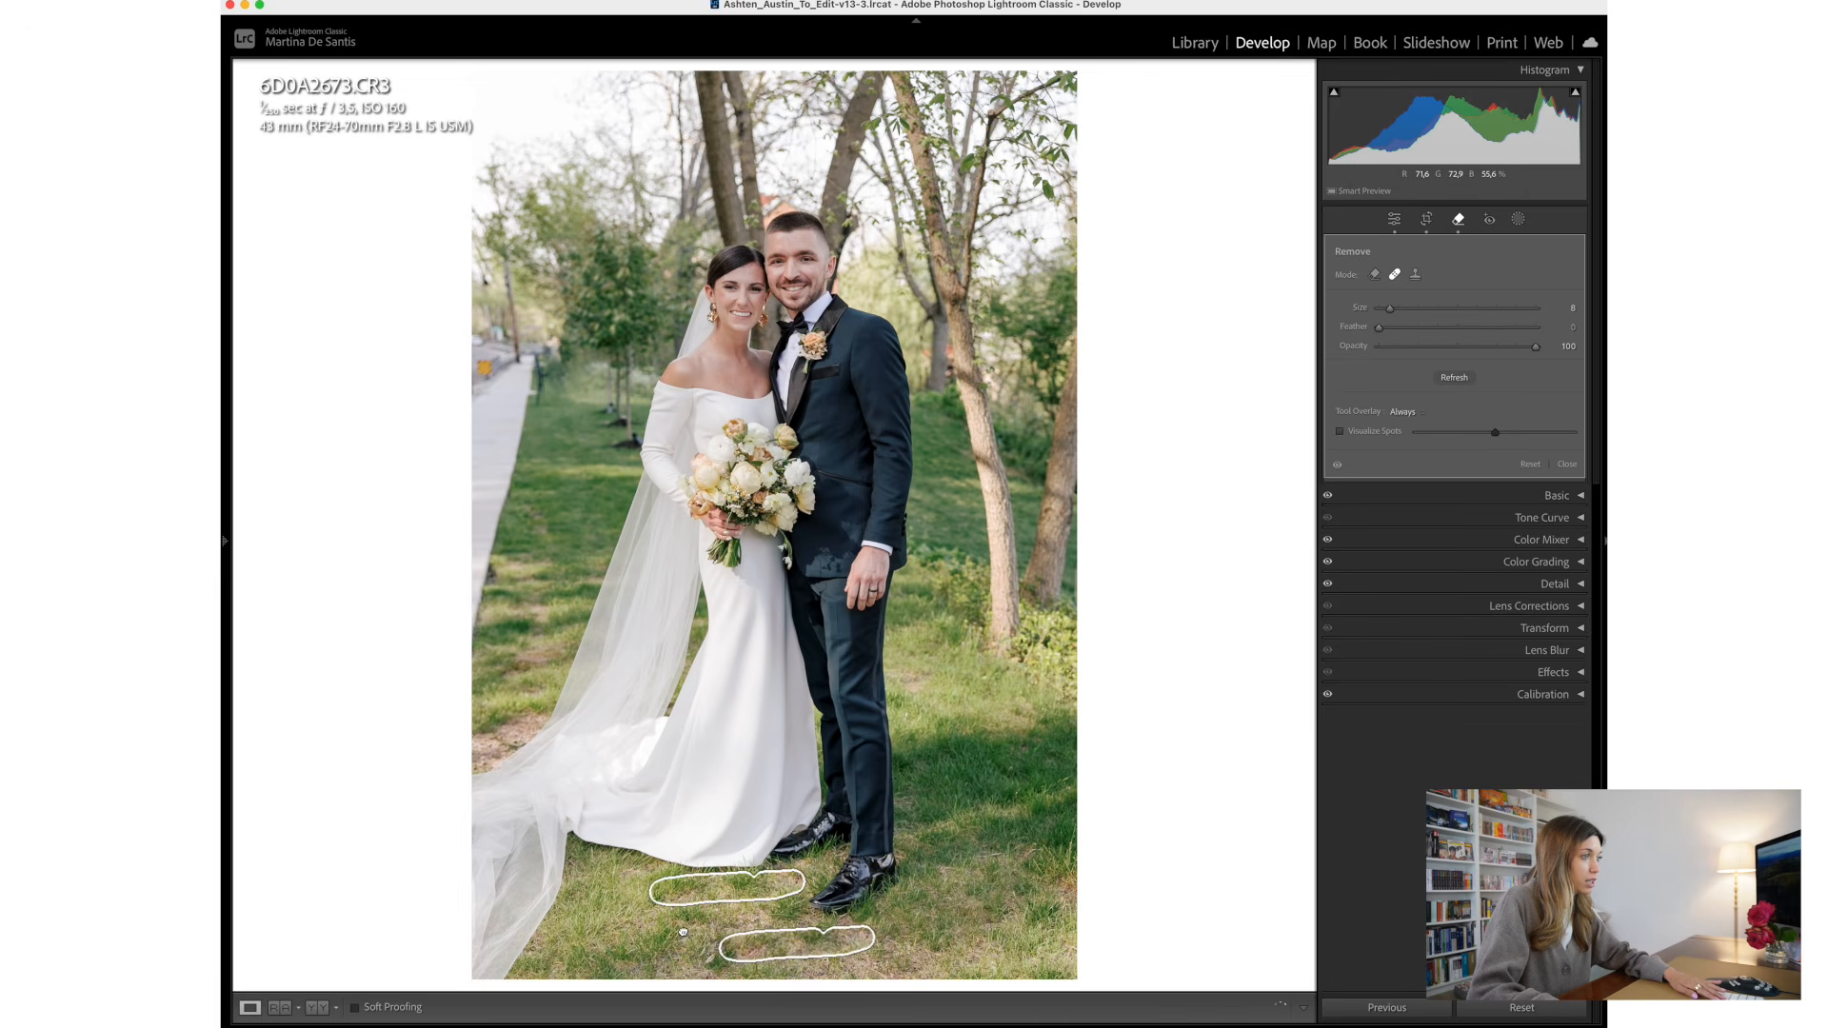
{"action": "left_click_drag", "start_coordinate": [720, 930], "coordinate": [1011, 919]}
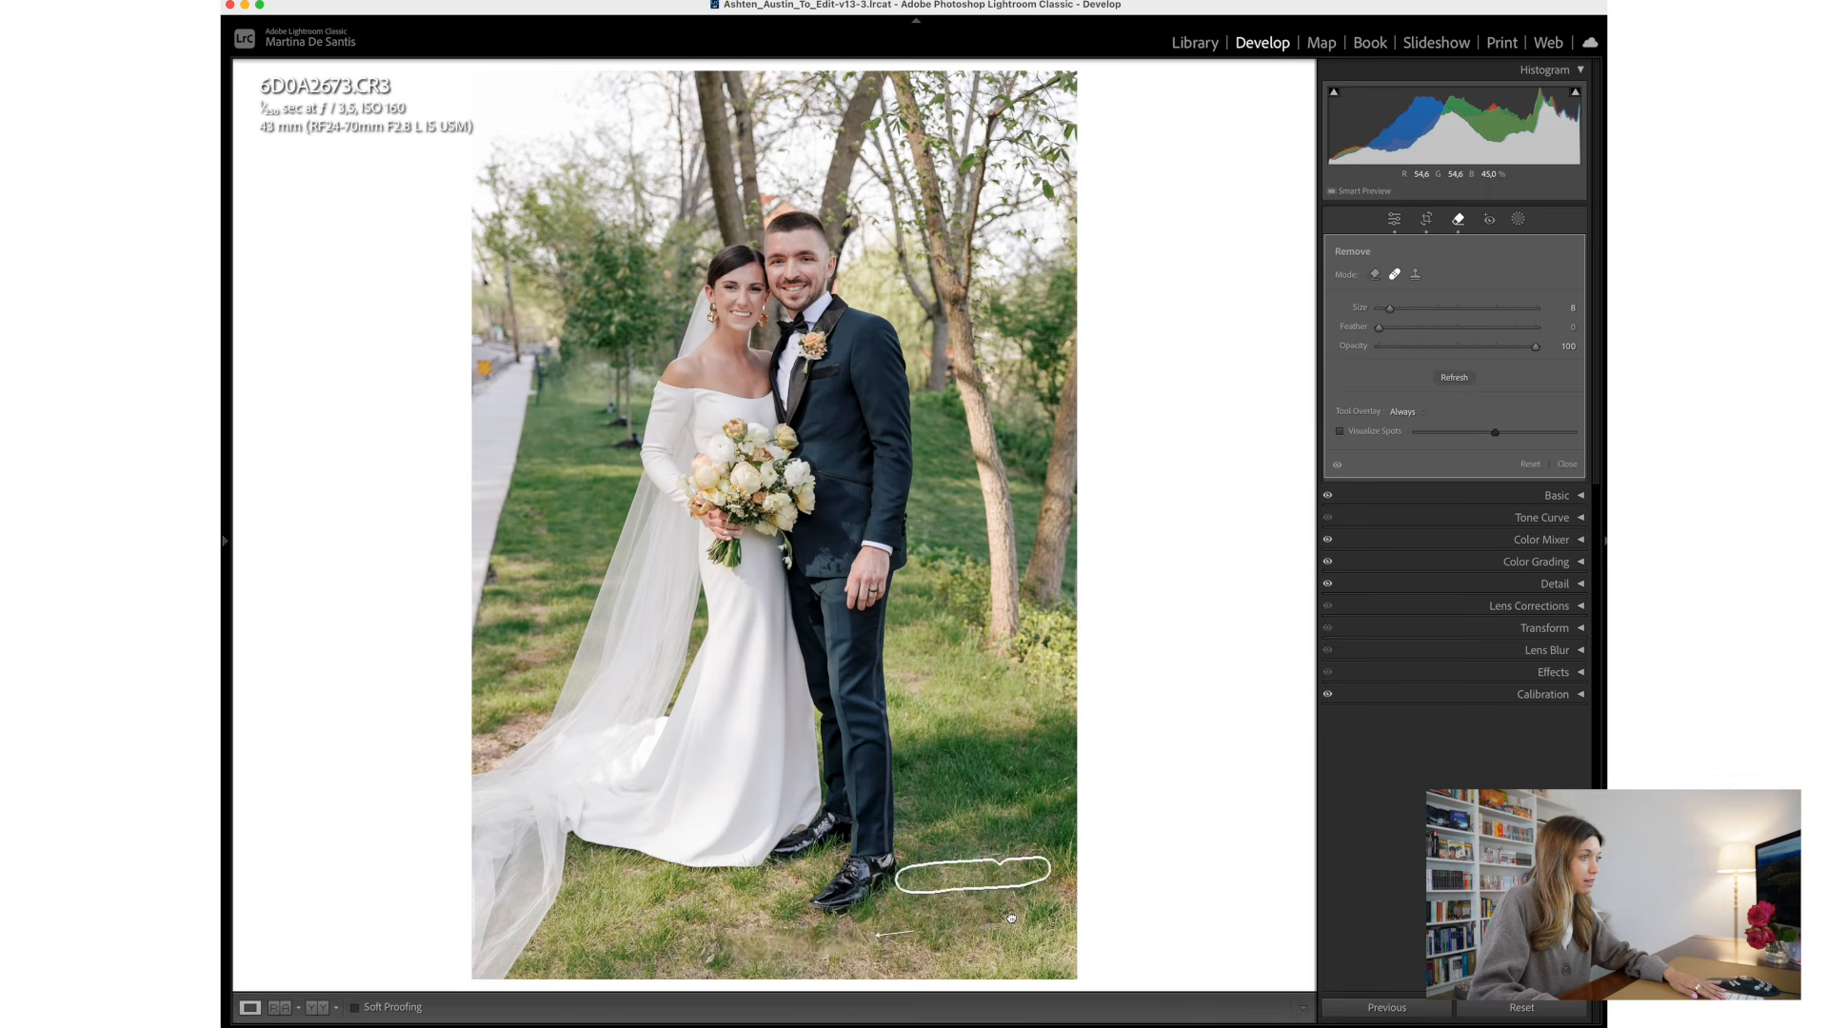
{"action": "left_click_drag", "start_coordinate": [1014, 907], "coordinate": [1028, 891]}
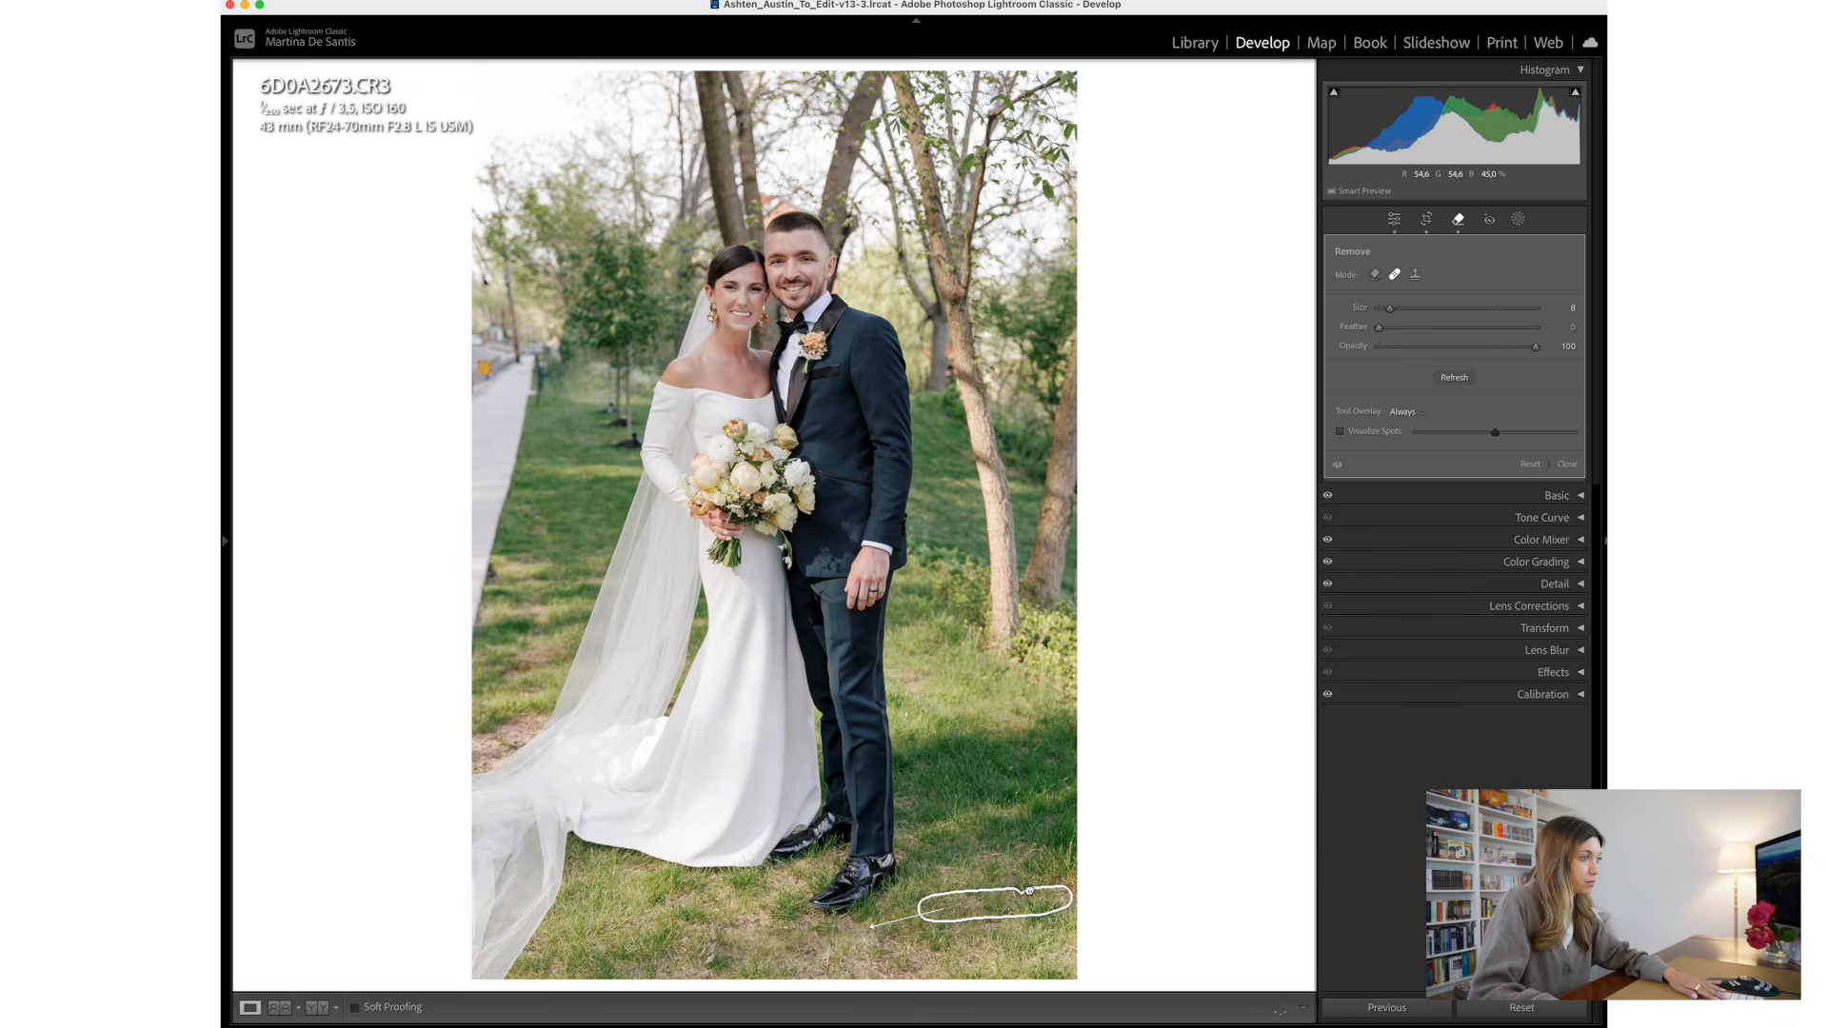
{"action": "left_click_drag", "start_coordinate": [1029, 891], "coordinate": [1003, 898]}
{"action": "left_click_drag", "start_coordinate": [678, 941], "coordinate": [672, 941]}
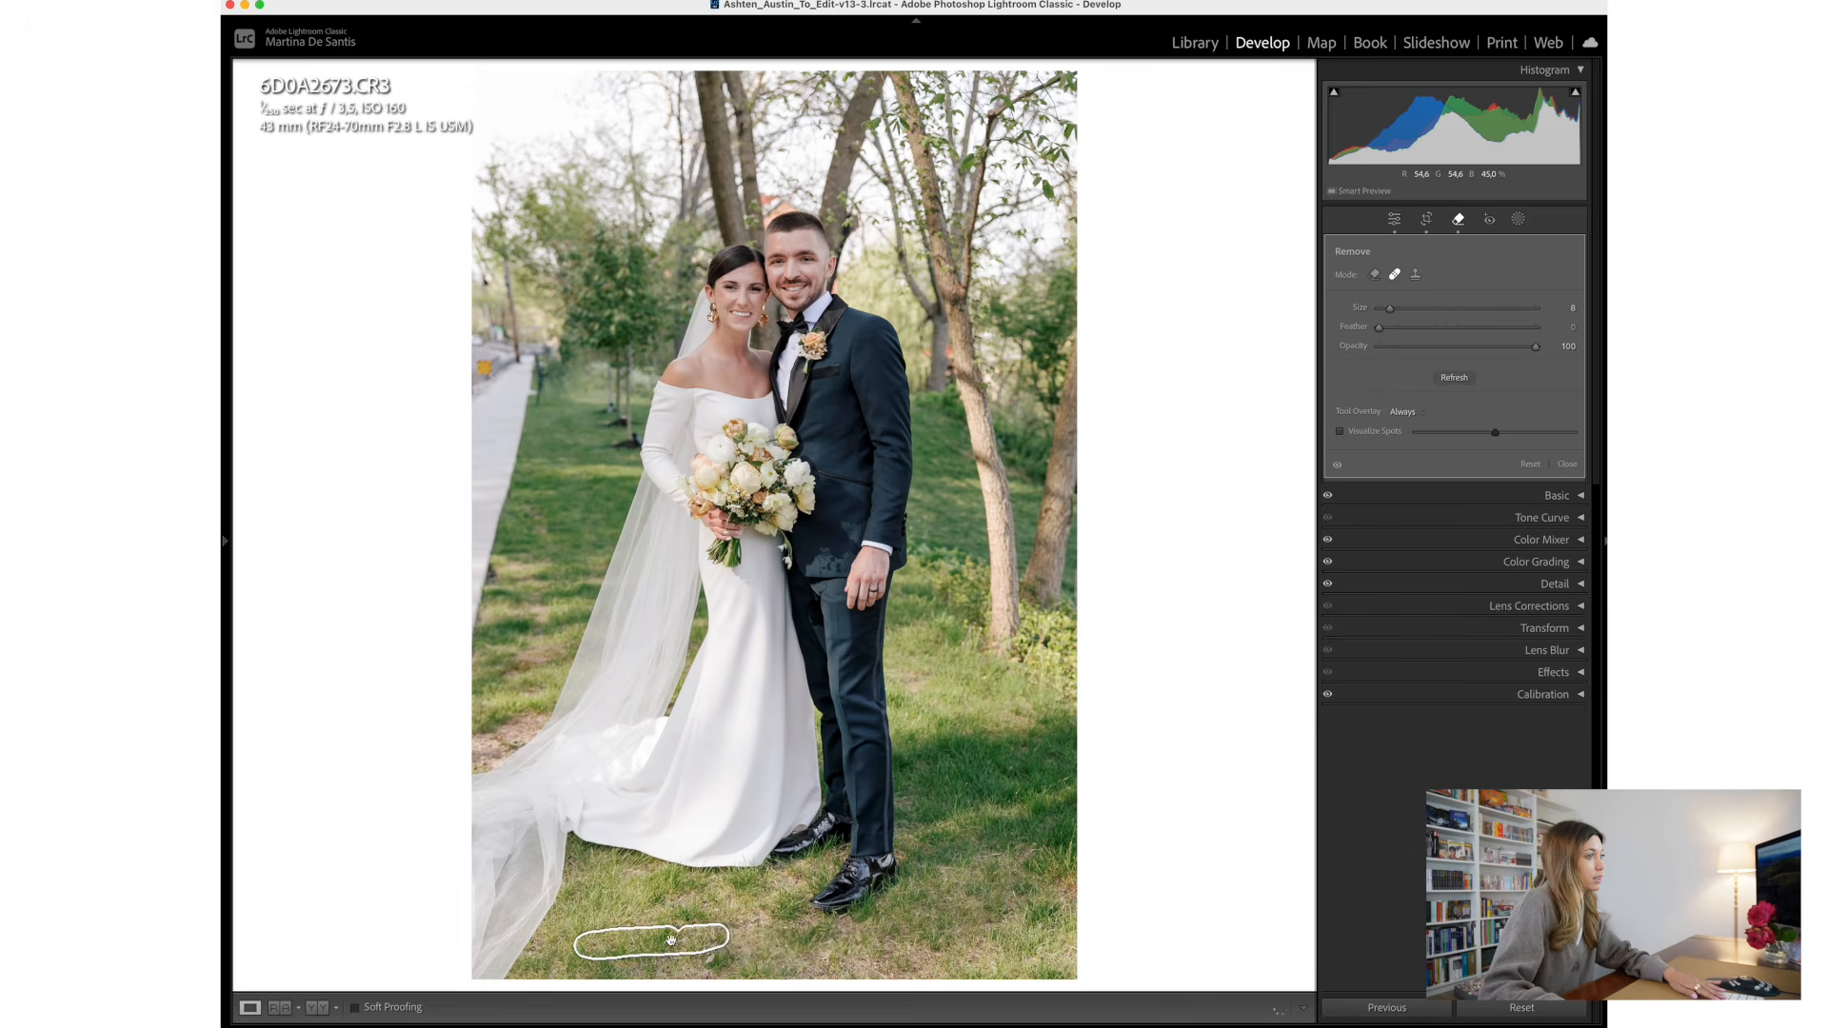
{"action": "key", "text": "q"}
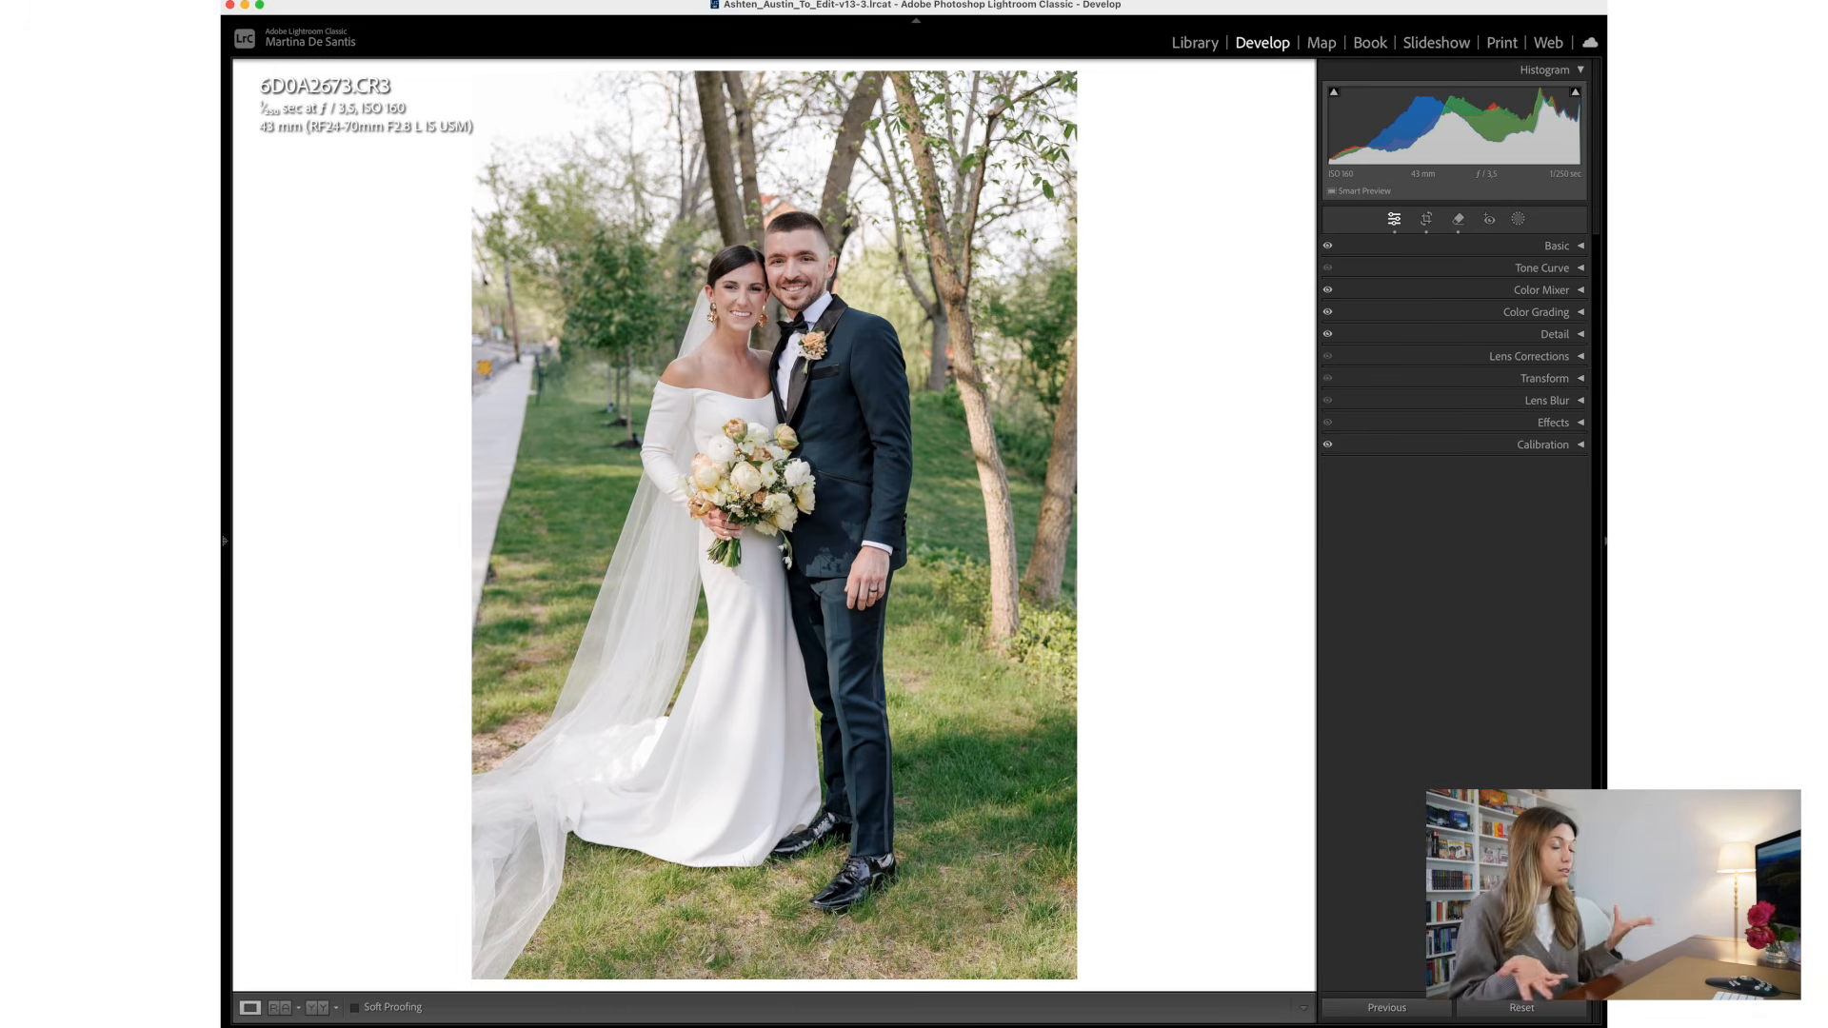
- Remove the yellow sign beside the walkway with Object Aware at brush size 13 in Remove mode
{"action": "key", "text": "q"}
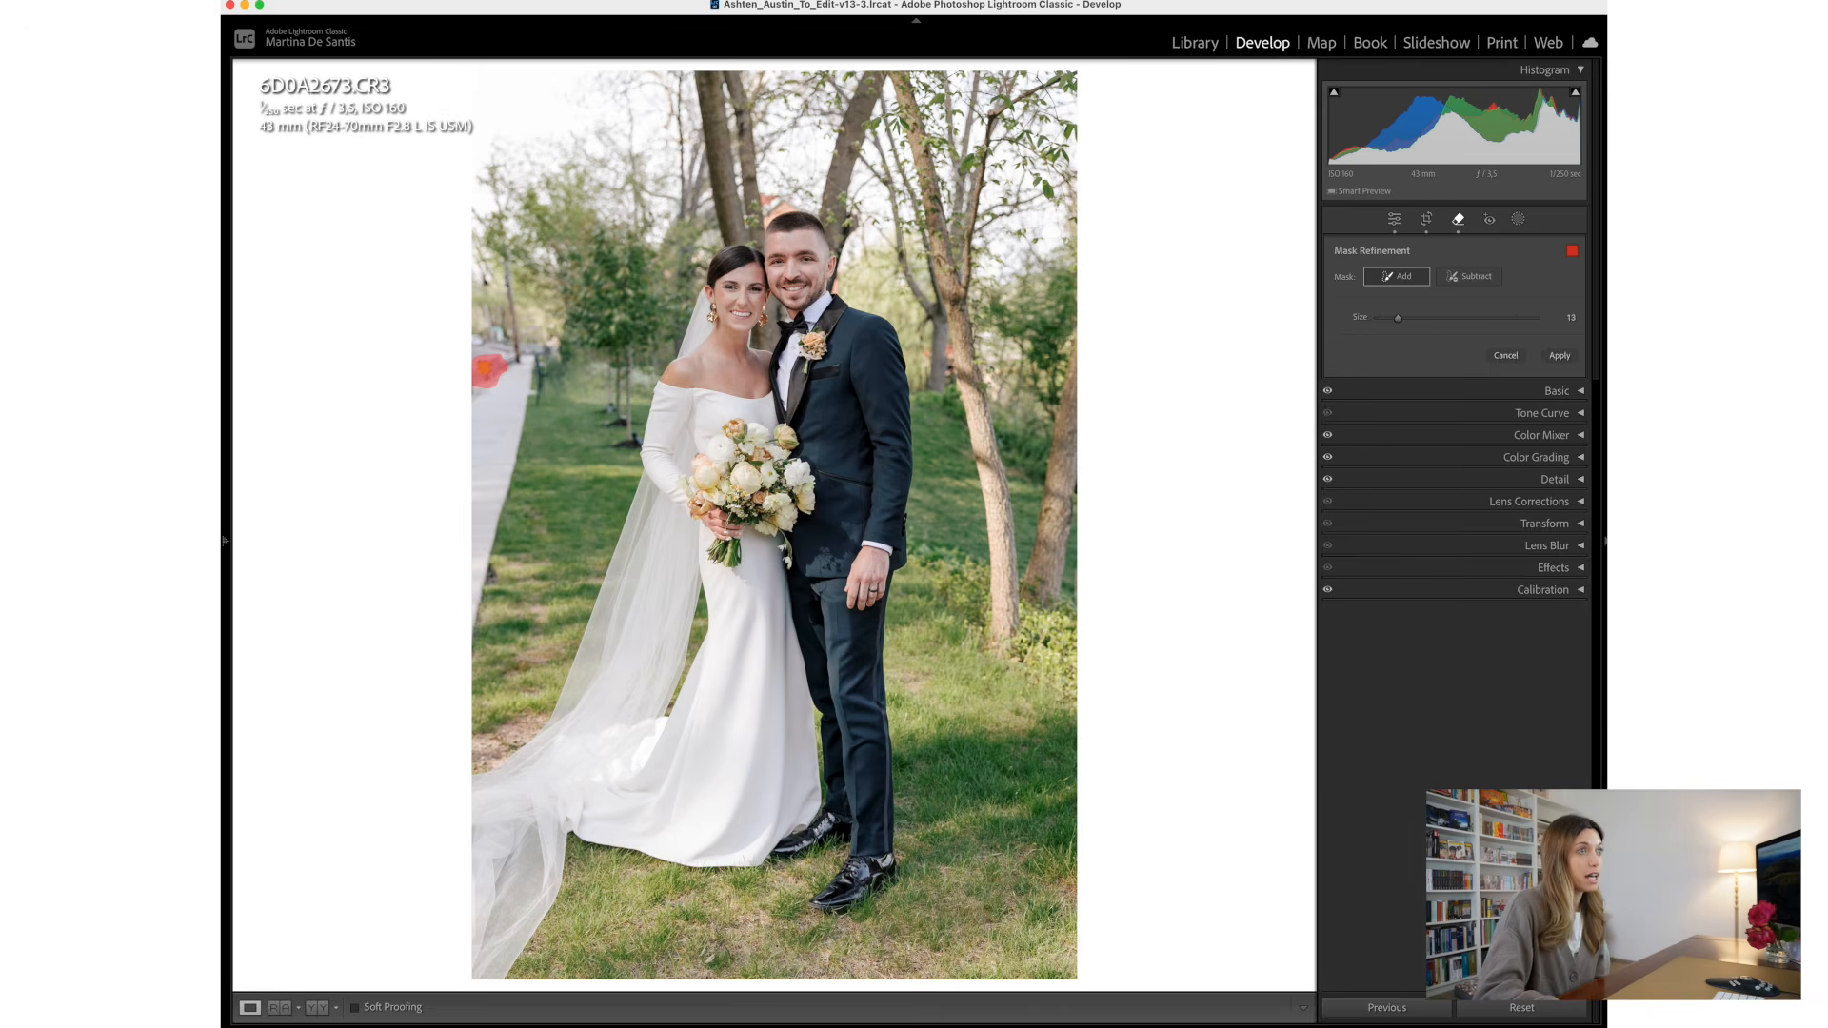
{"action": "left_click", "coordinate": [1559, 356]}
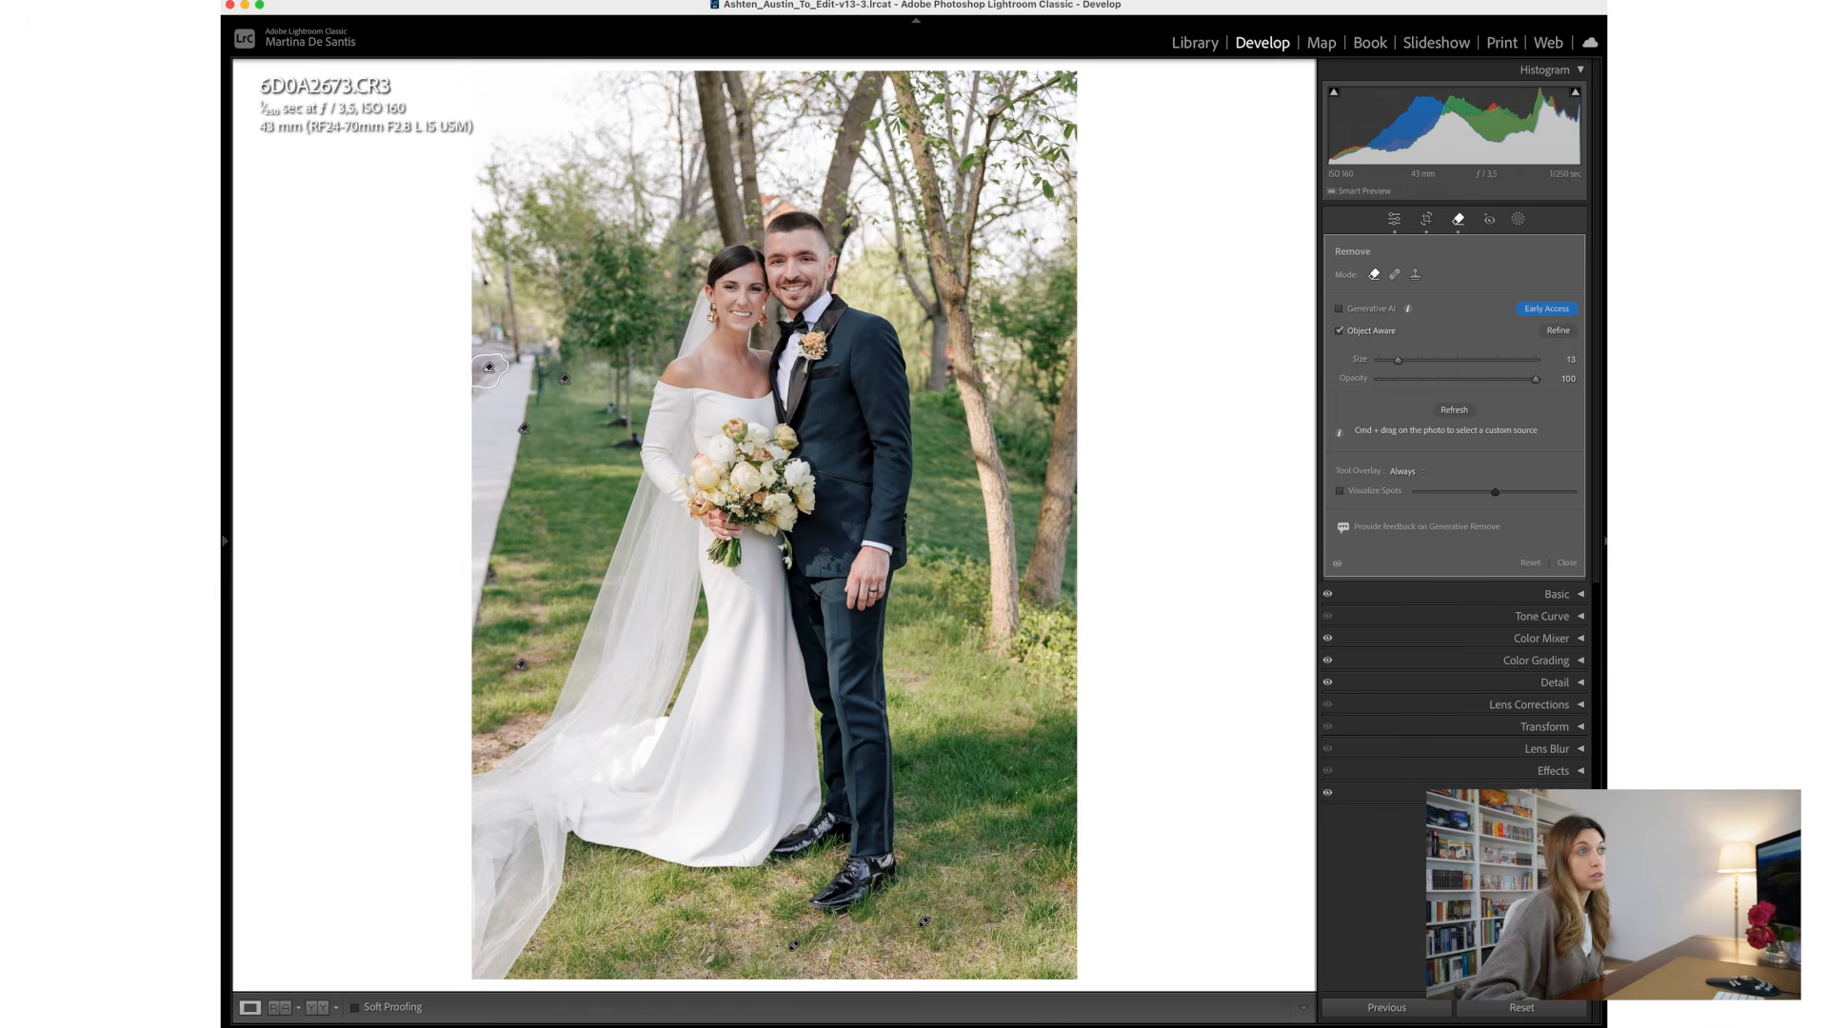
{"action": "mouse_move", "coordinate": [1536, 1023]}
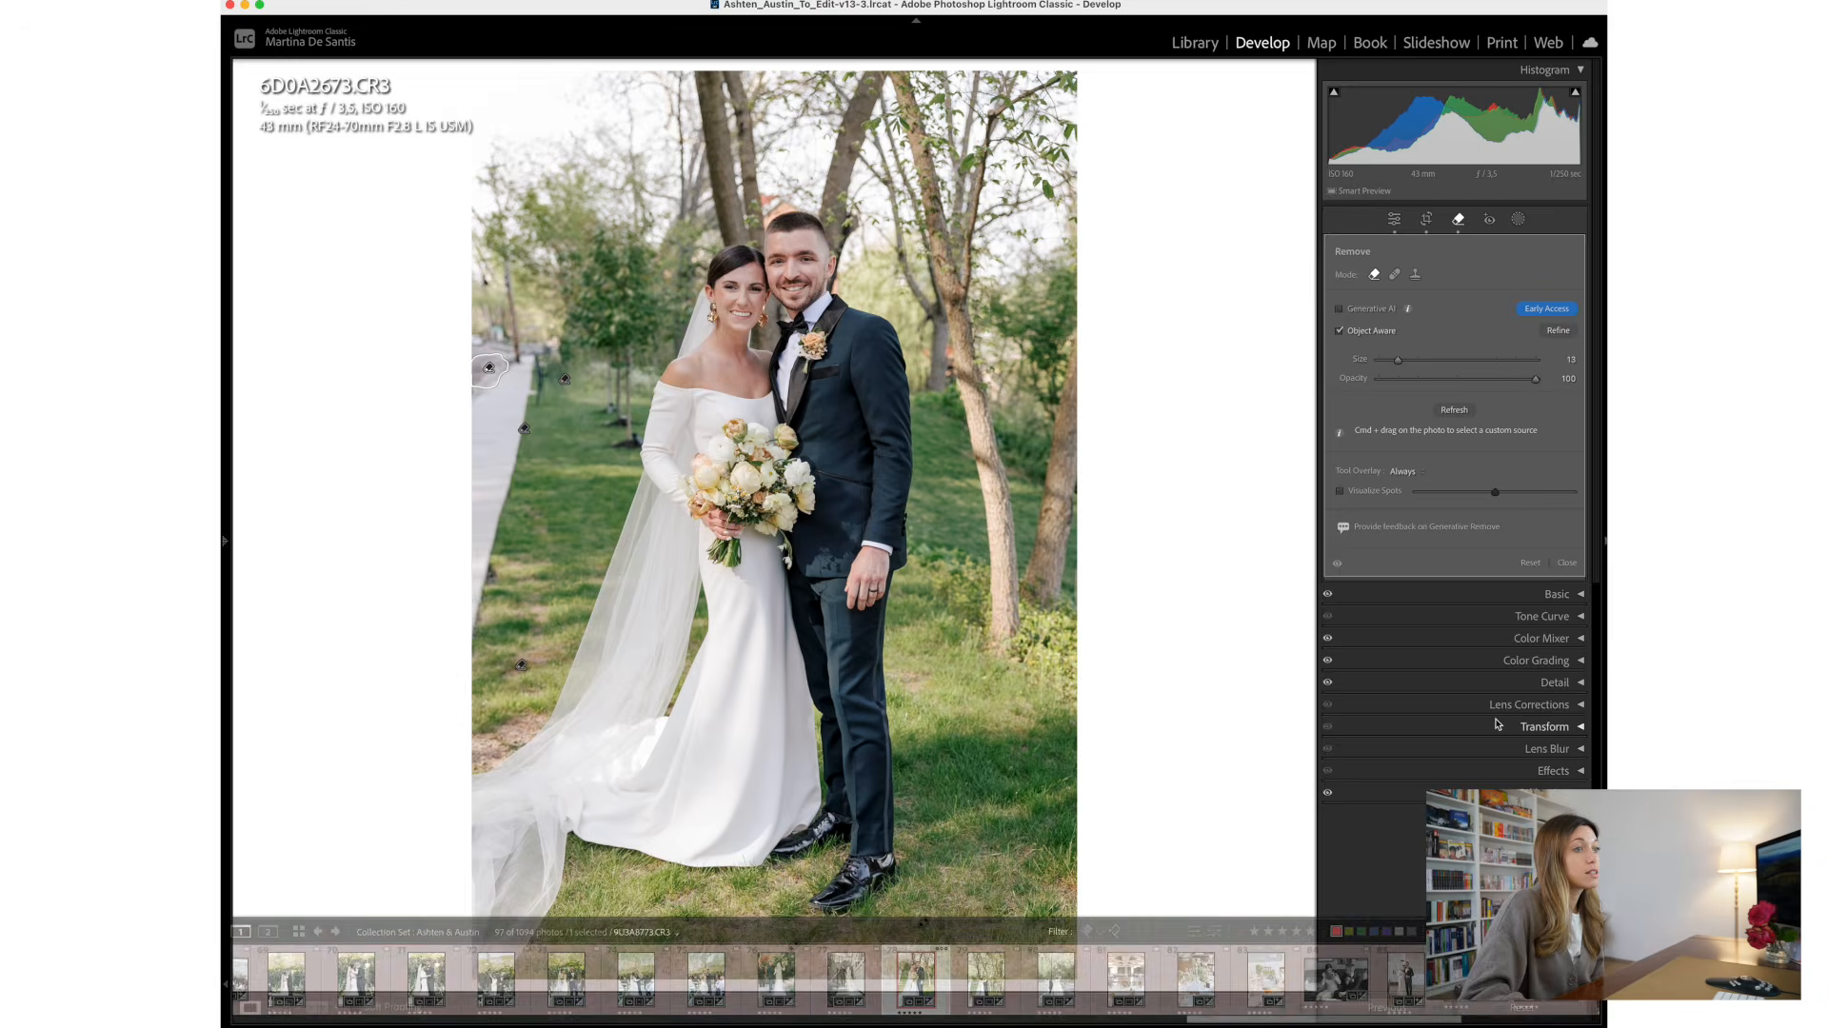
{"action": "left_click", "coordinate": [1566, 563]}
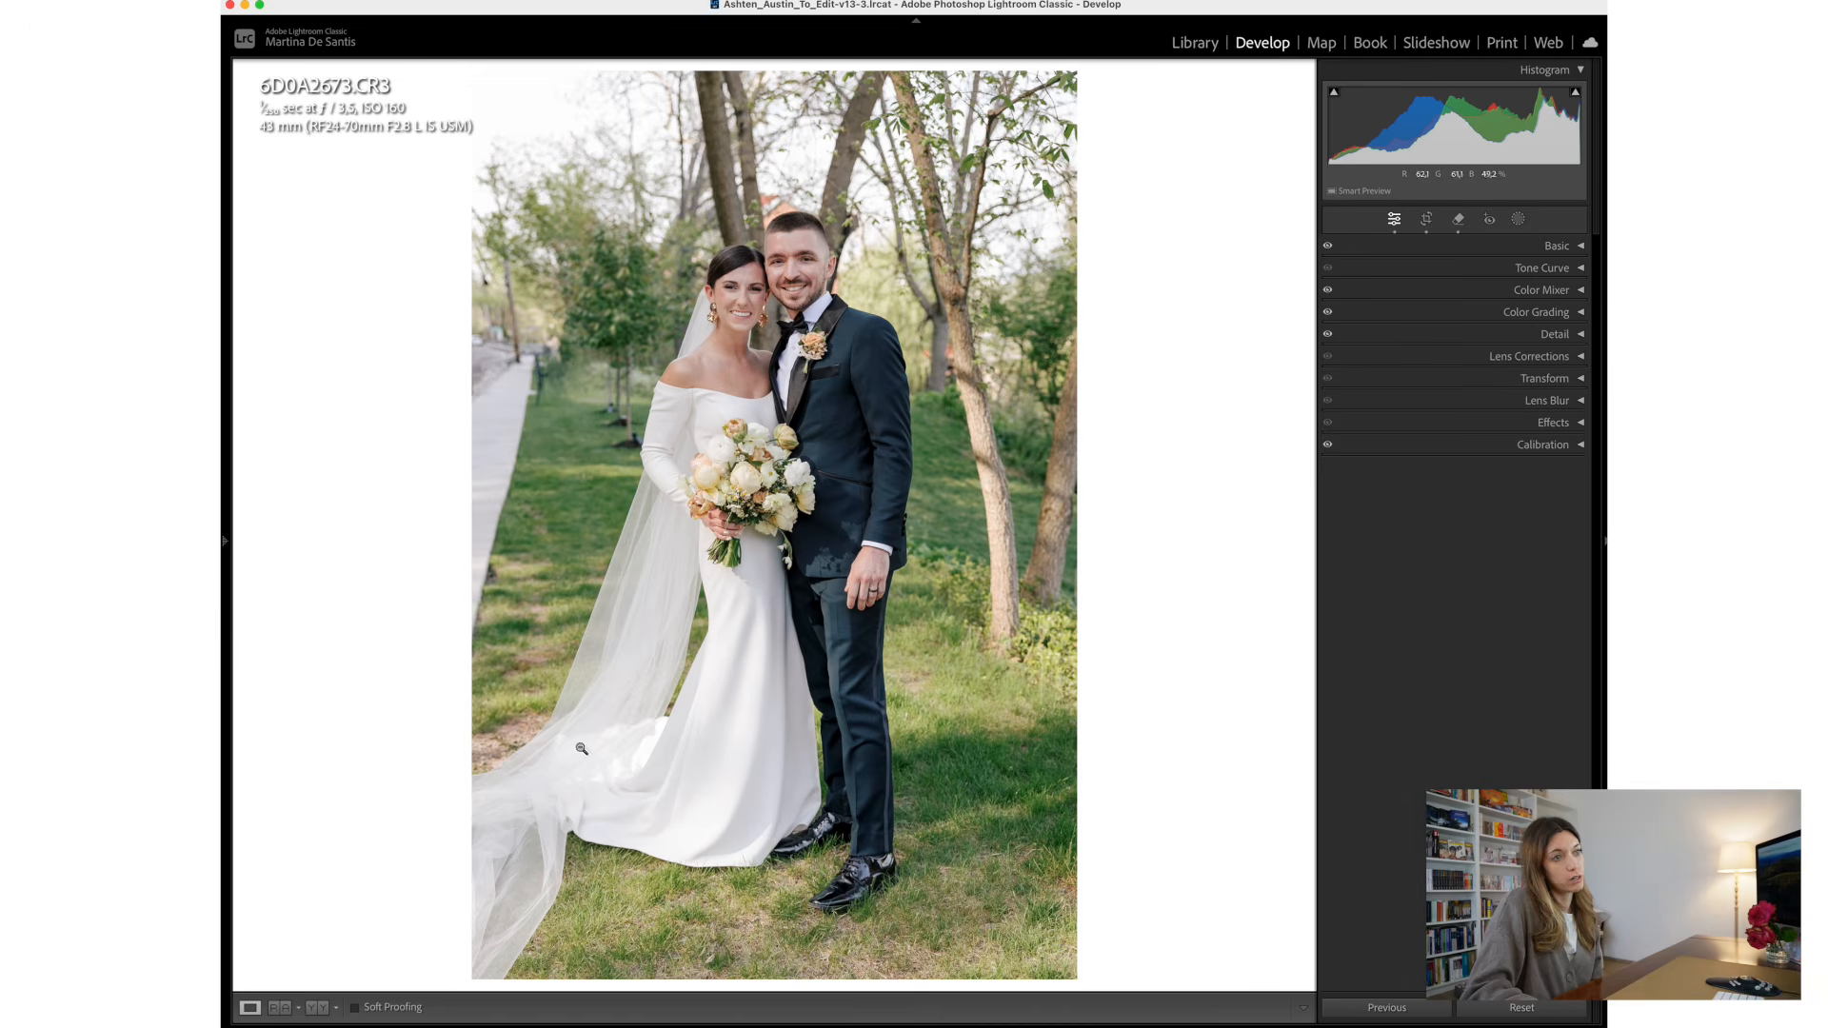
- Remove the roadside distraction just above the former yellow sign with Object Aware at brush size 13
{"action": "left_click", "coordinate": [1458, 219]}
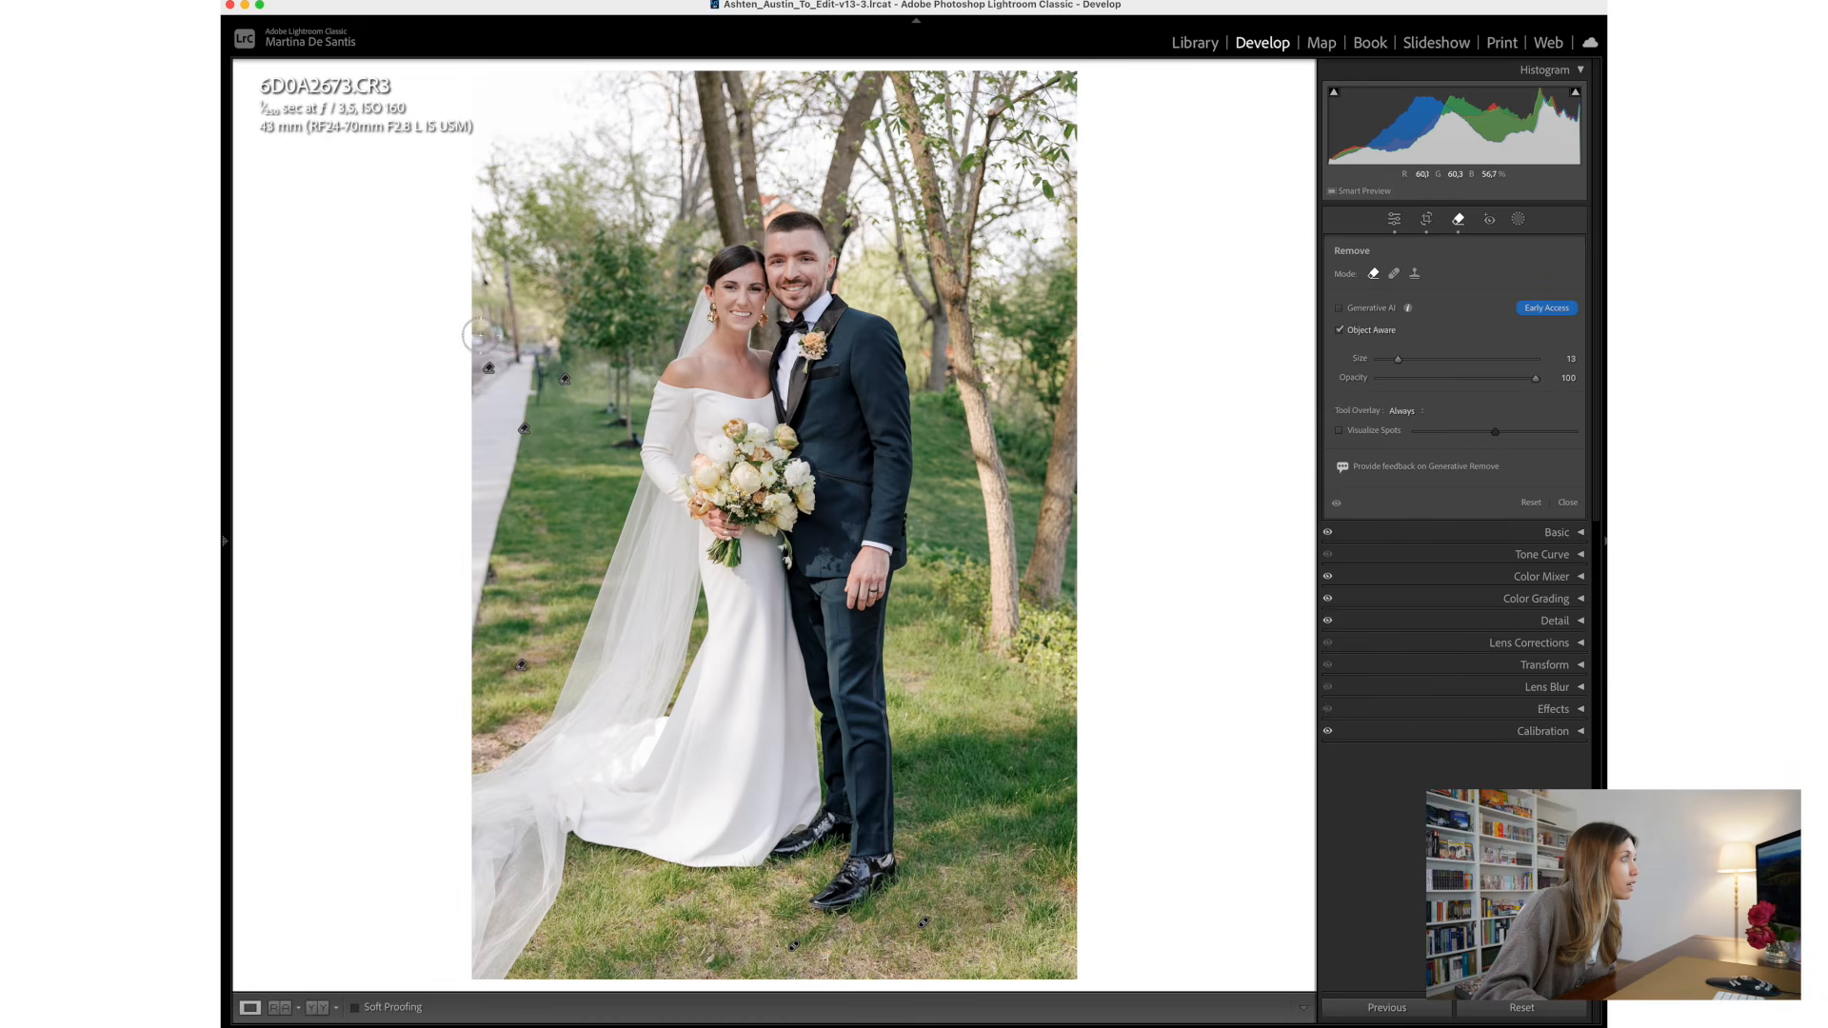
{"action": "mouse_move", "coordinate": [484, 335]}
{"action": "left_mouse_down"}
{"action": "mouse_move", "coordinate": [490, 367]}
{"action": "mouse_move", "coordinate": [499, 319]}
{"action": "mouse_move", "coordinate": [491, 333]}
{"action": "left_mouse_up"}
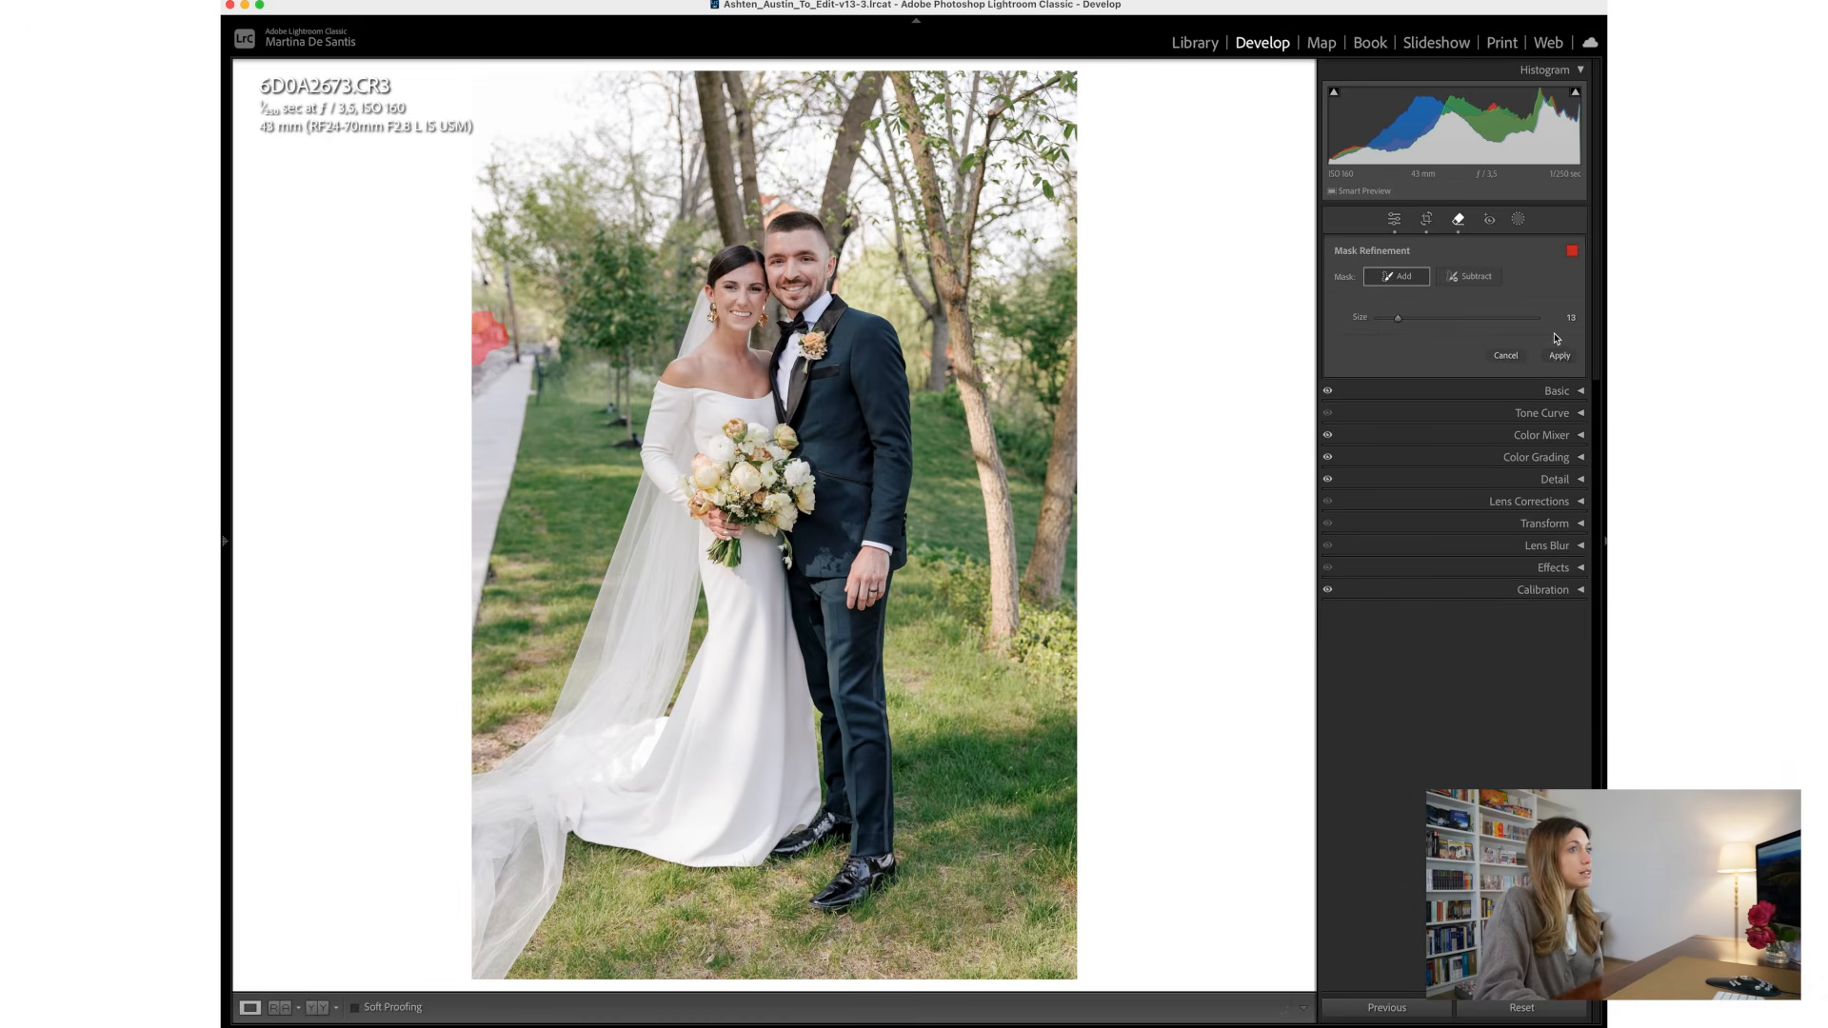
{"action": "left_click", "coordinate": [1559, 356]}
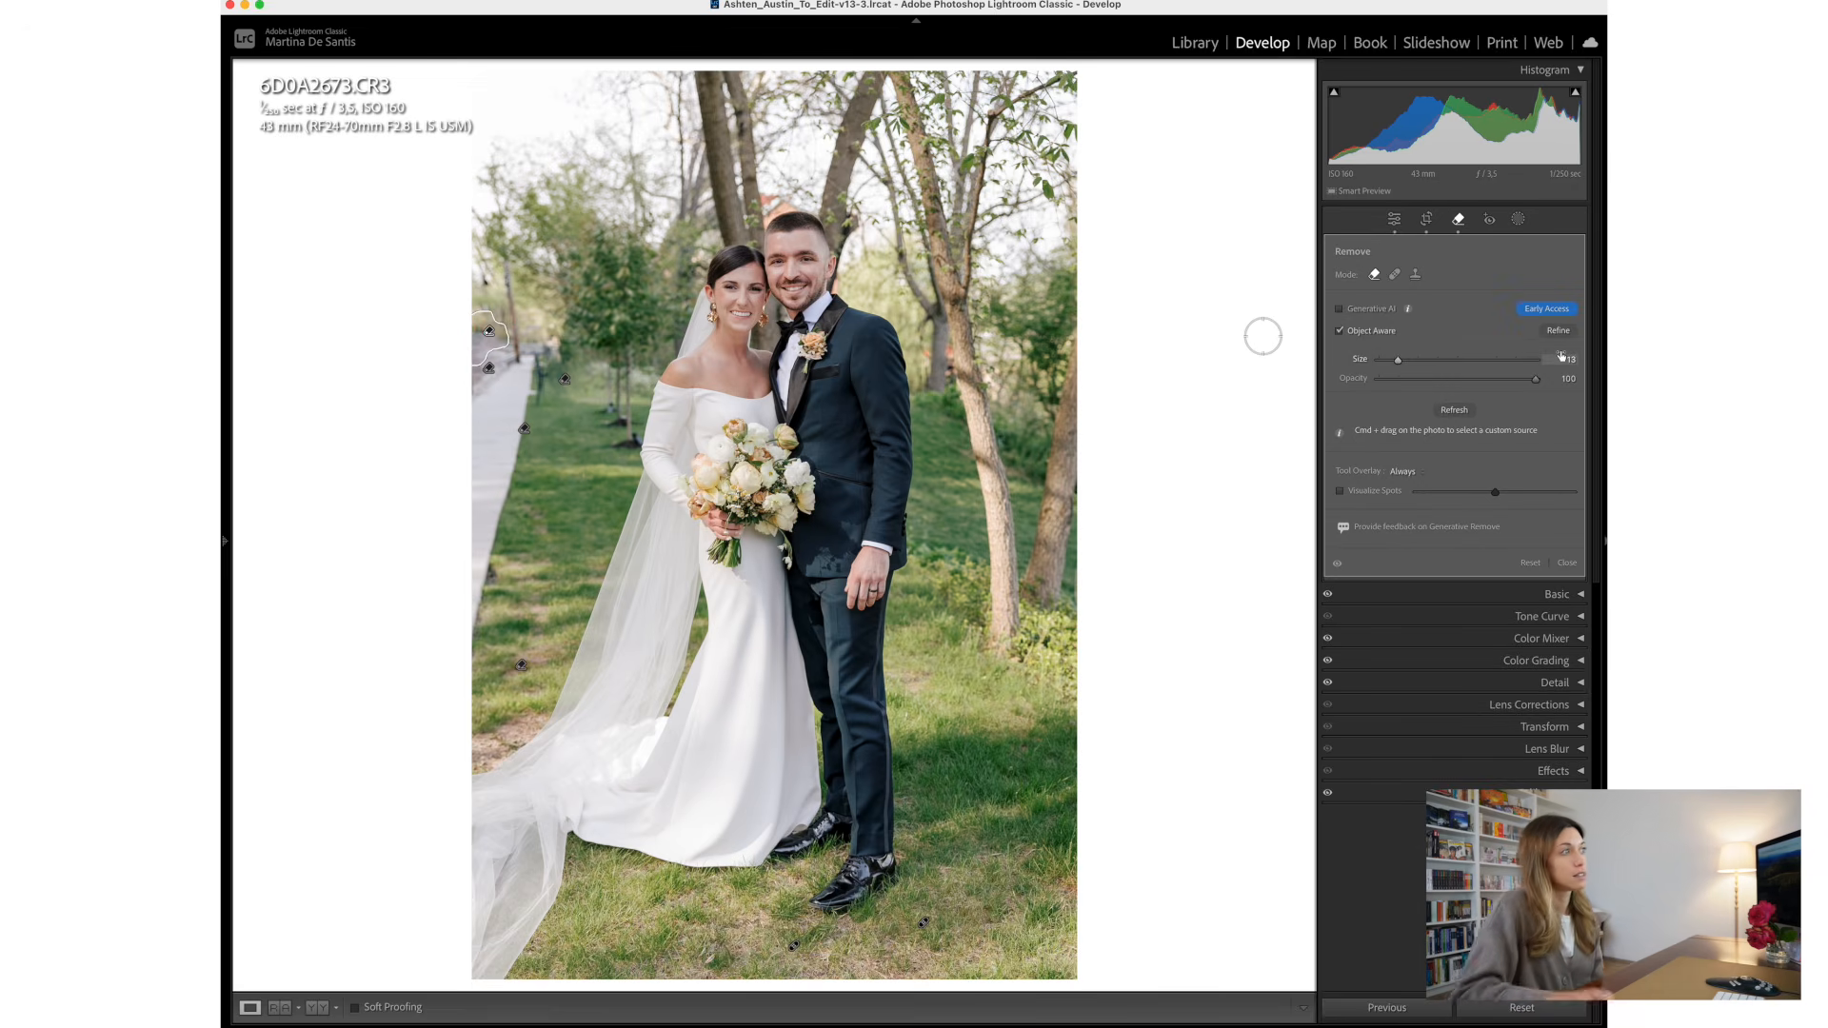
{"action": "left_click", "coordinate": [1568, 564]}
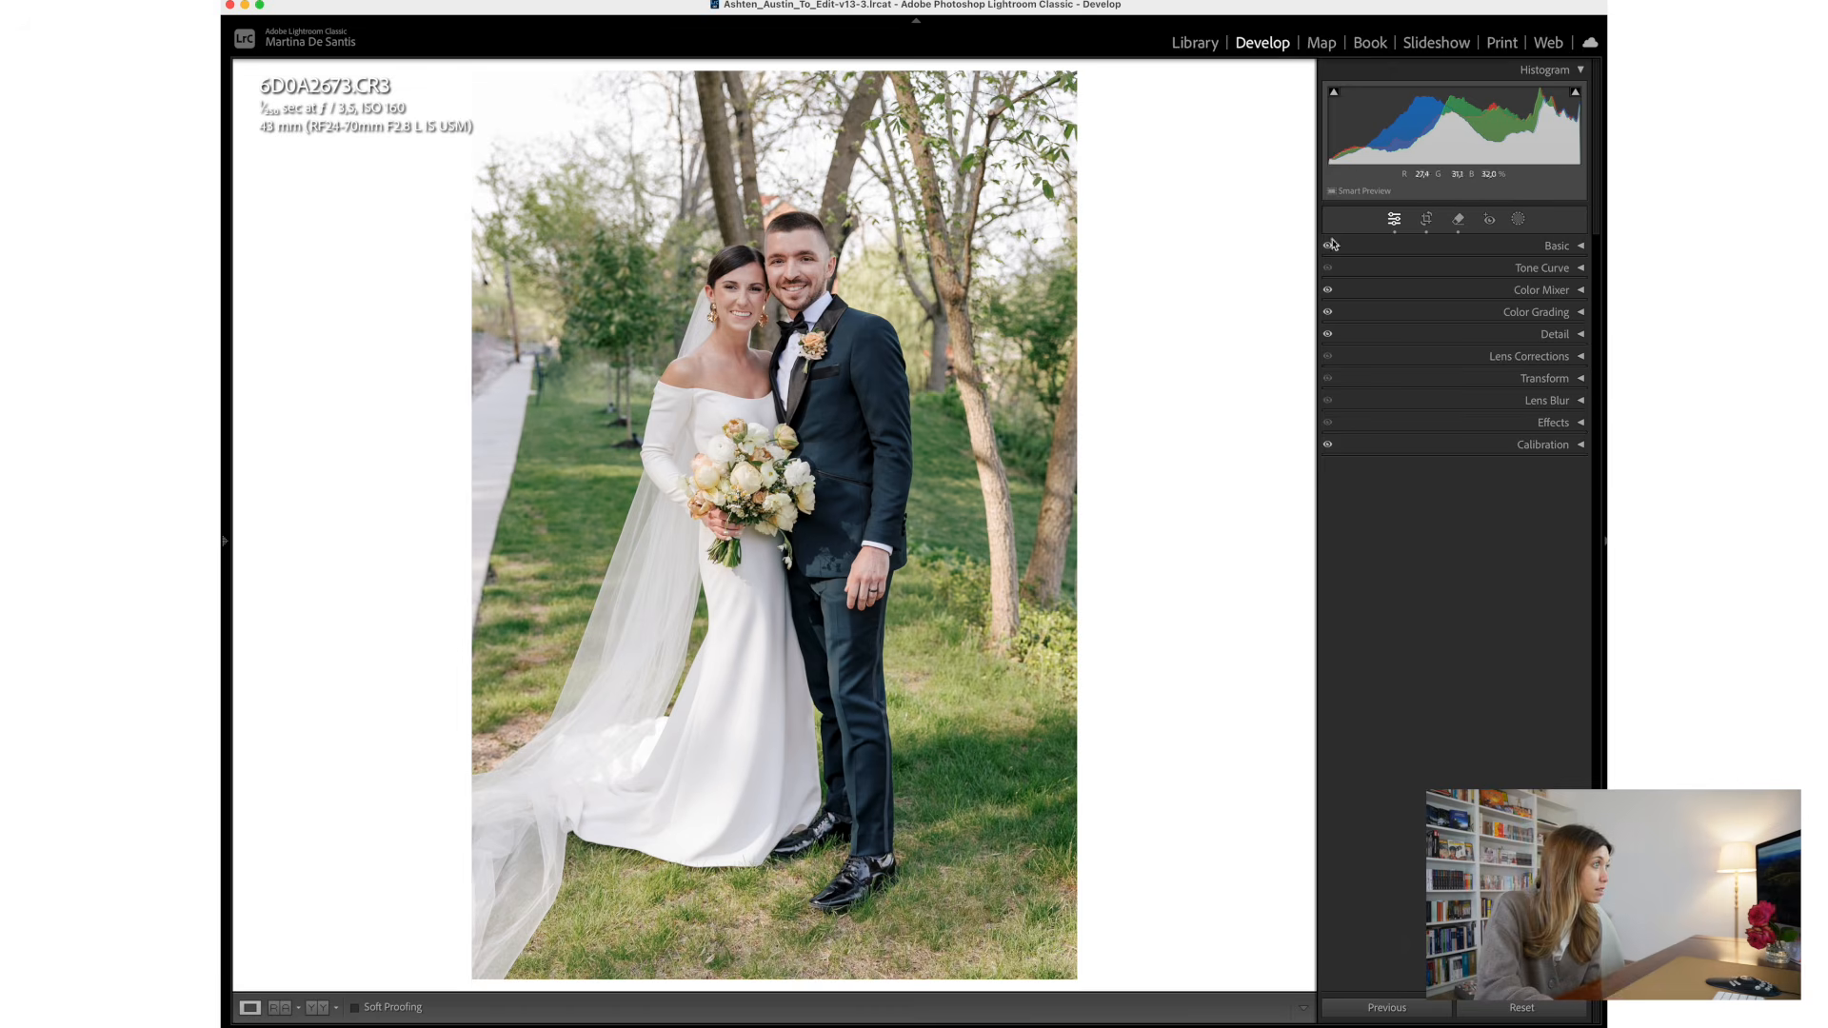
- Remove the distraction on the walkway's grass edge beside the veil with Object Aware, refresh it, and compare the photo with its original
{"action": "left_click", "coordinate": [1459, 220]}
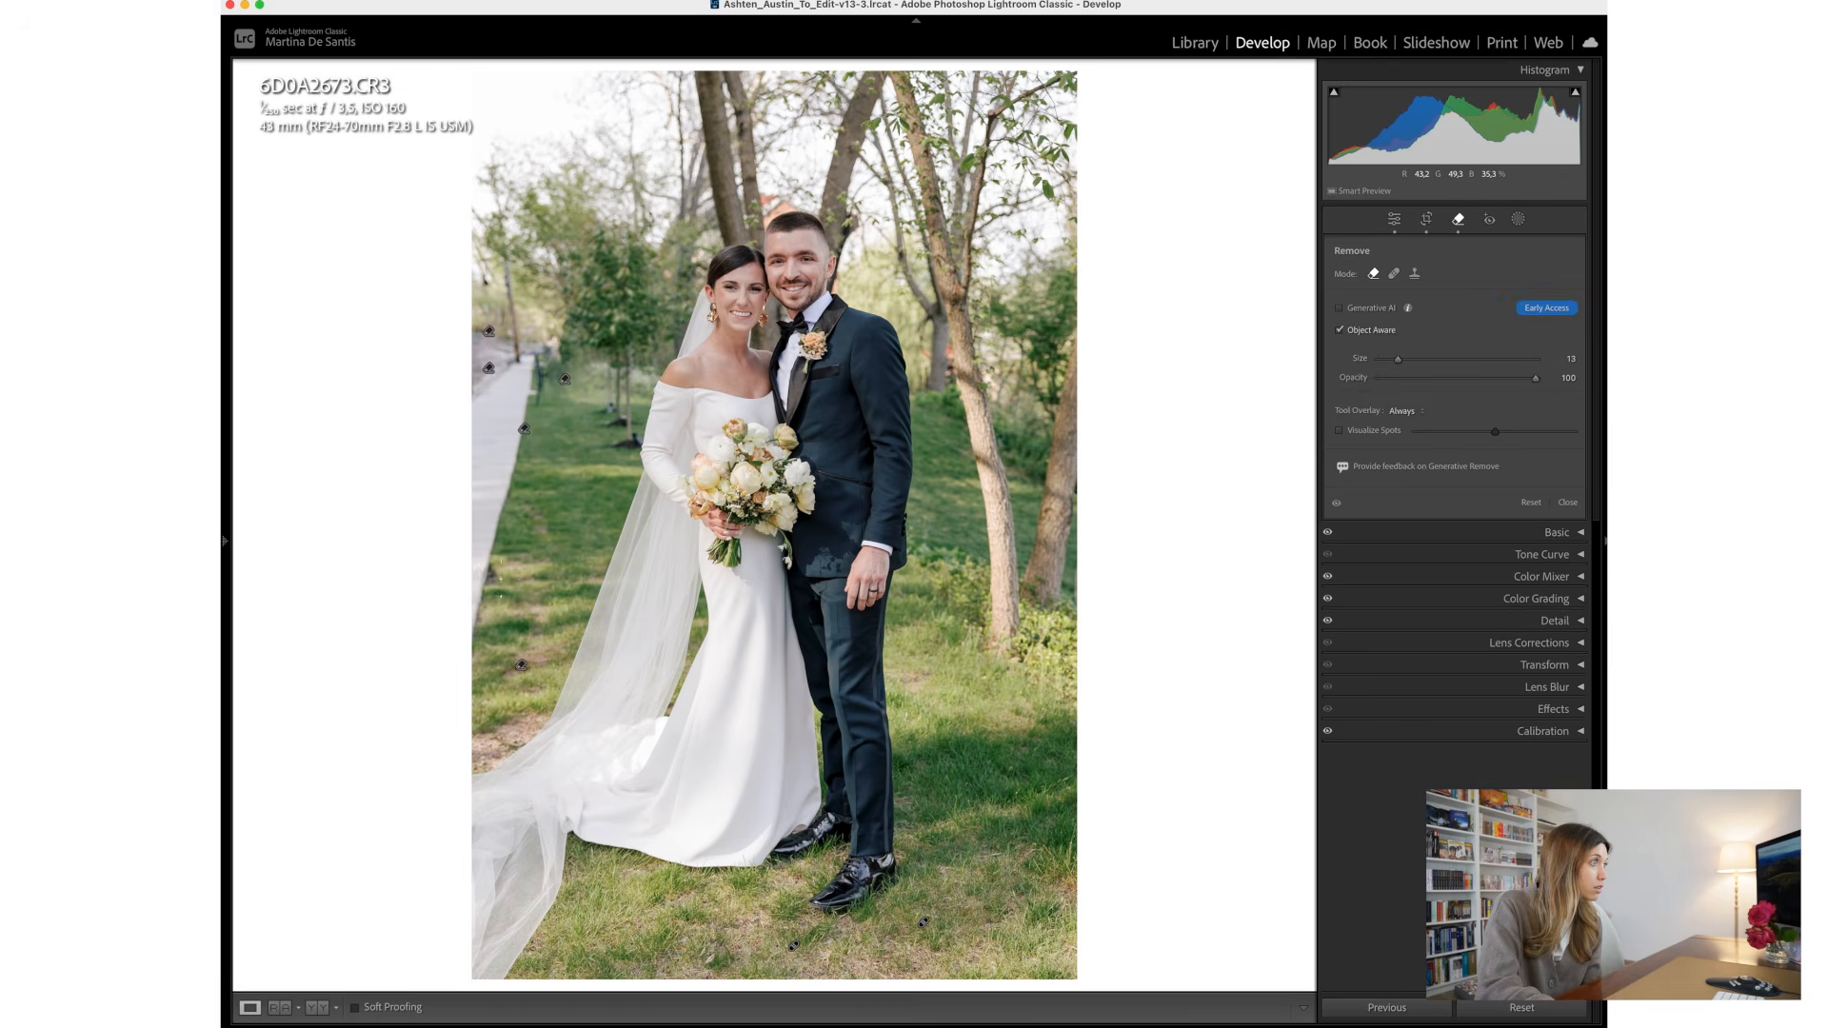
{"action": "left_click", "coordinate": [1394, 273]}
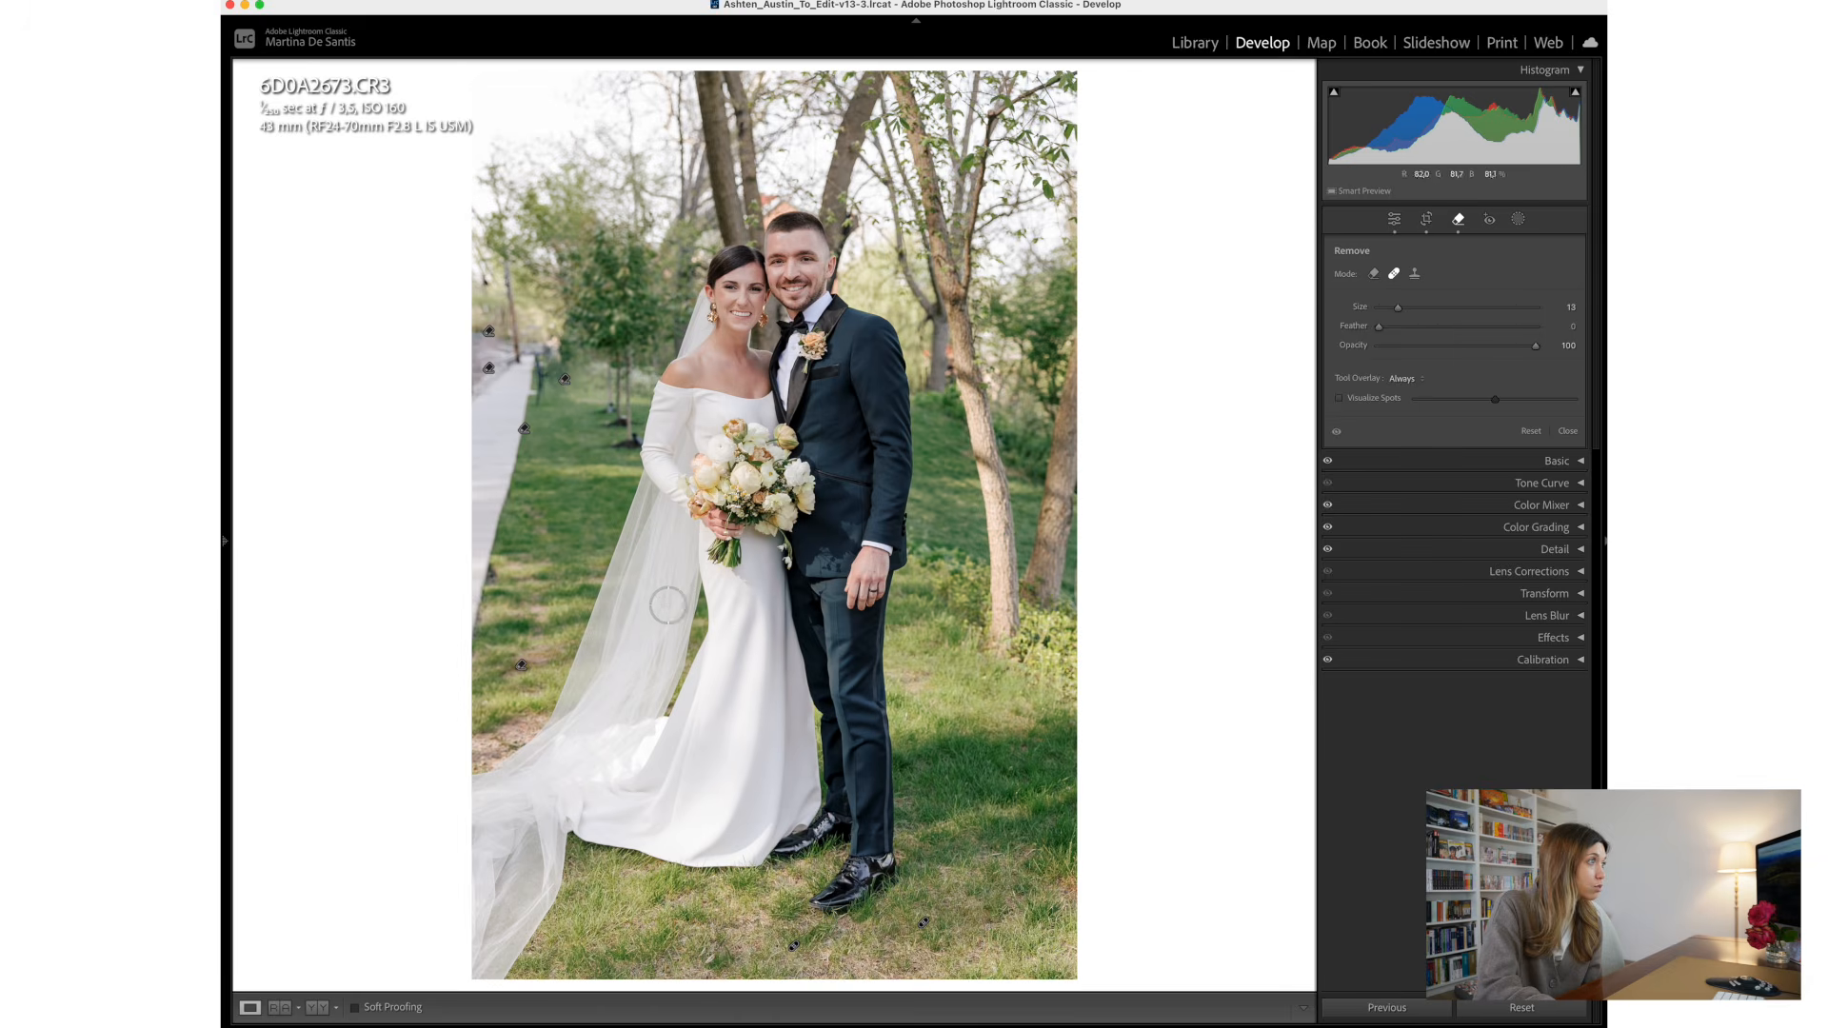
{"action": "left_click", "coordinate": [1373, 273]}
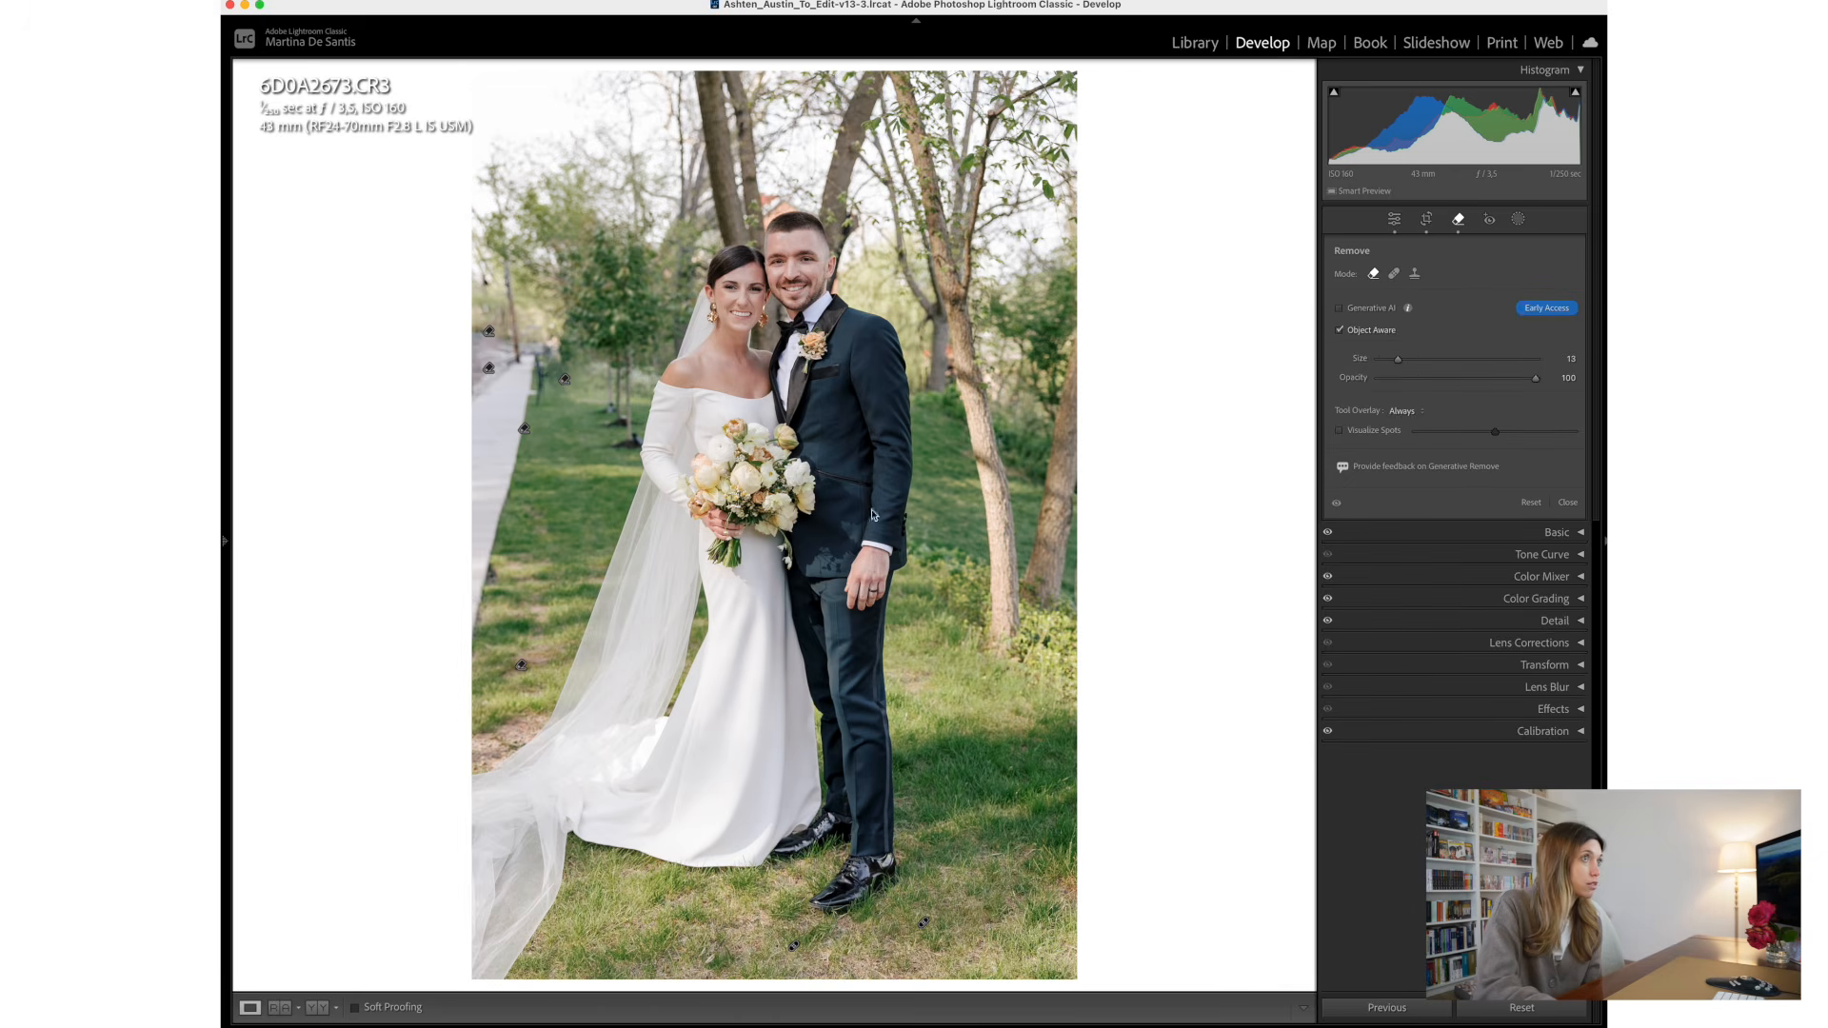
{"action": "left_click", "coordinate": [488, 571]}
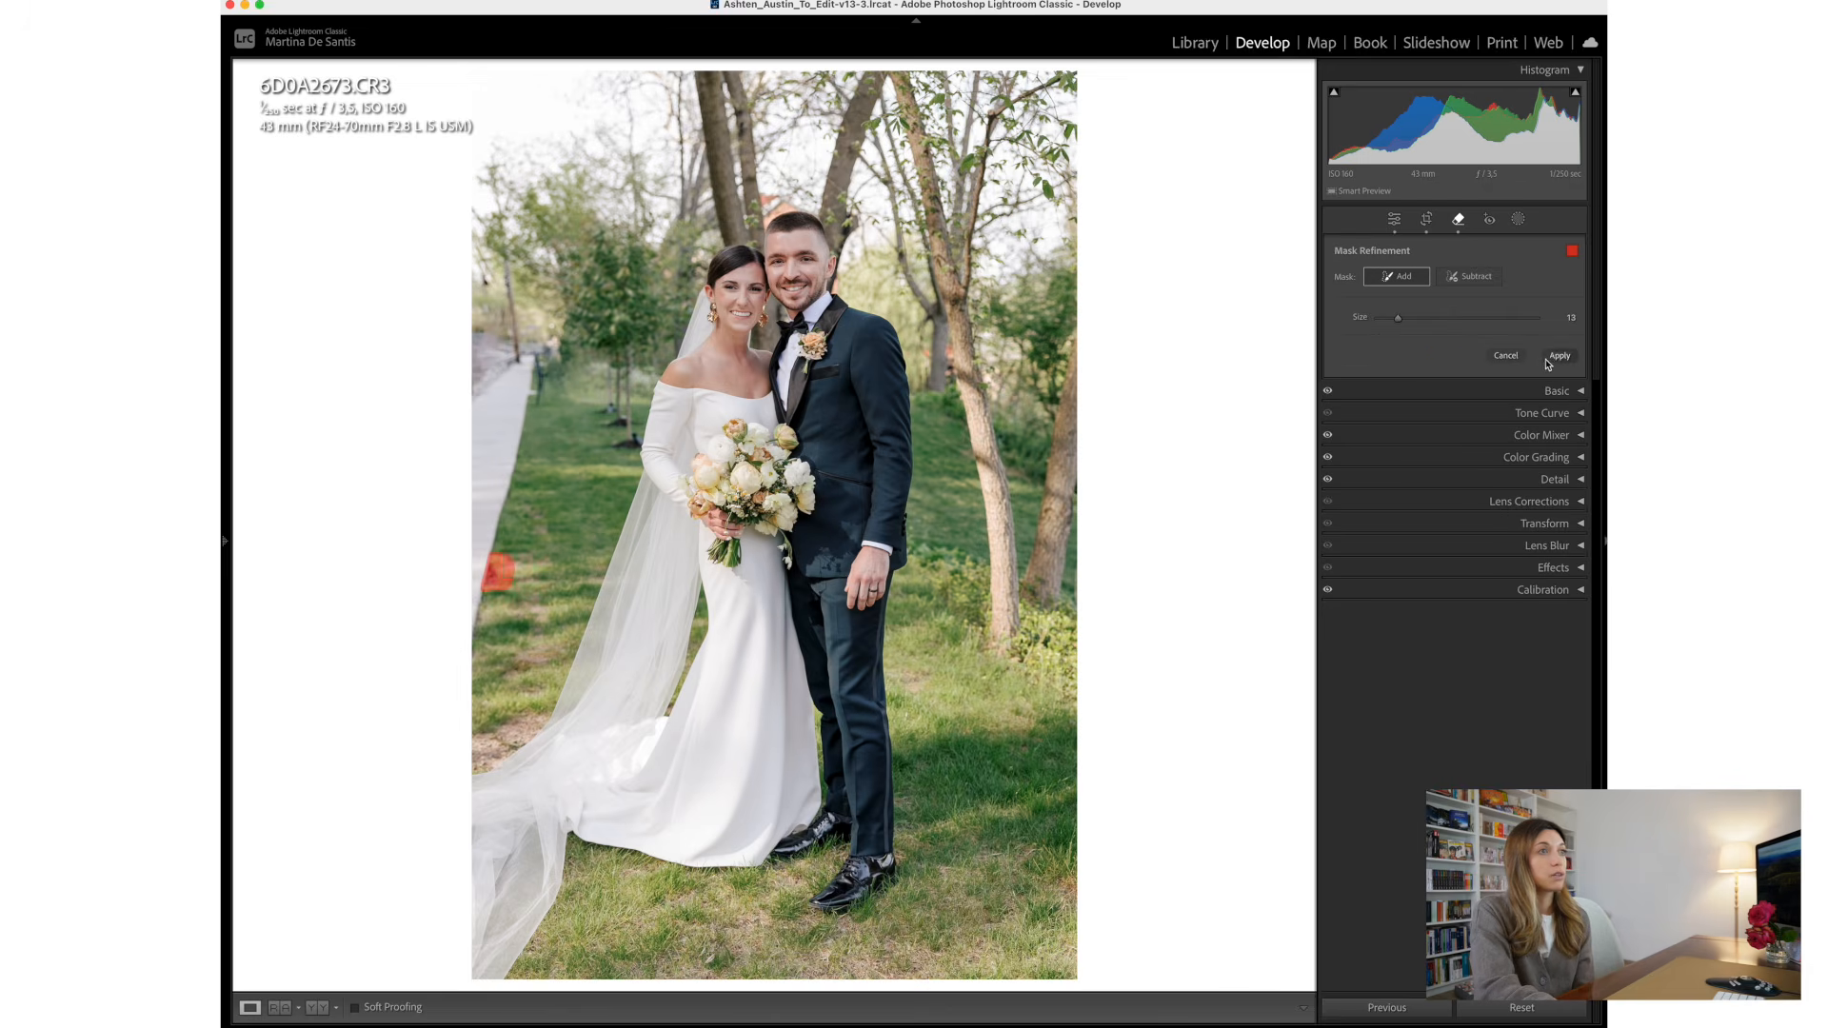
{"action": "left_click", "coordinate": [1559, 356]}
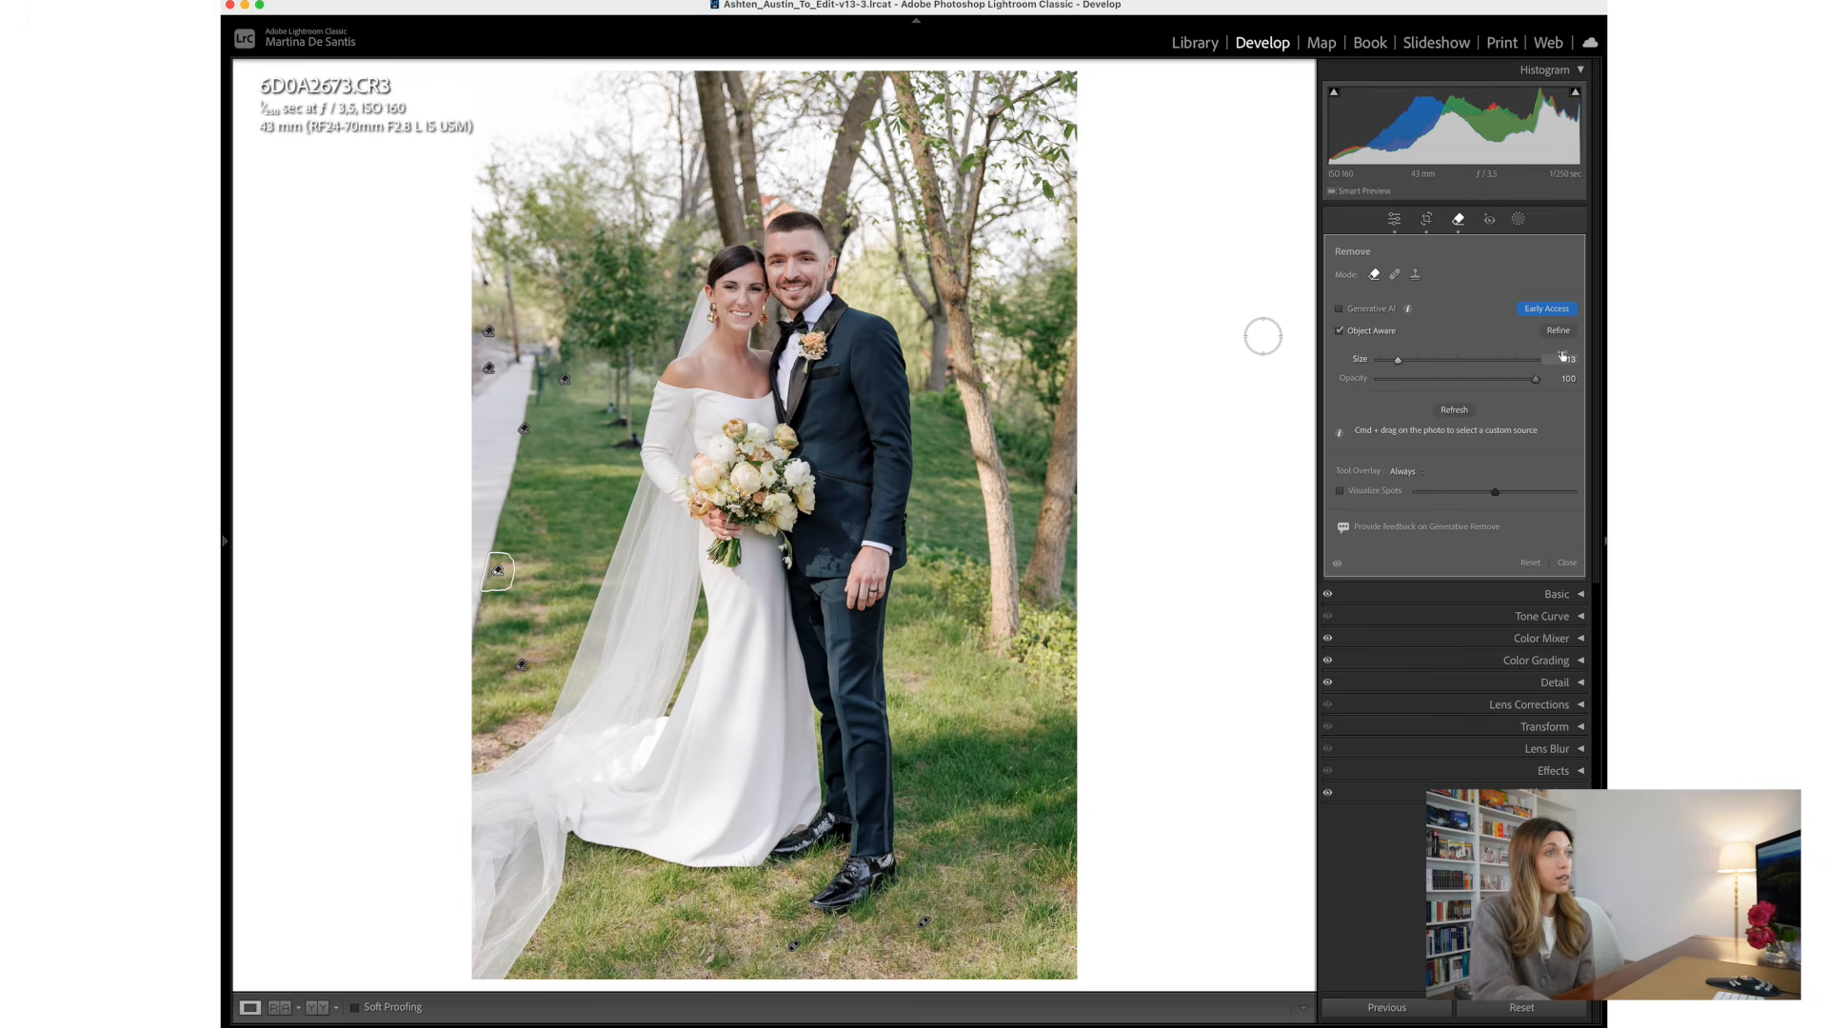
{"action": "left_click", "coordinate": [1447, 412]}
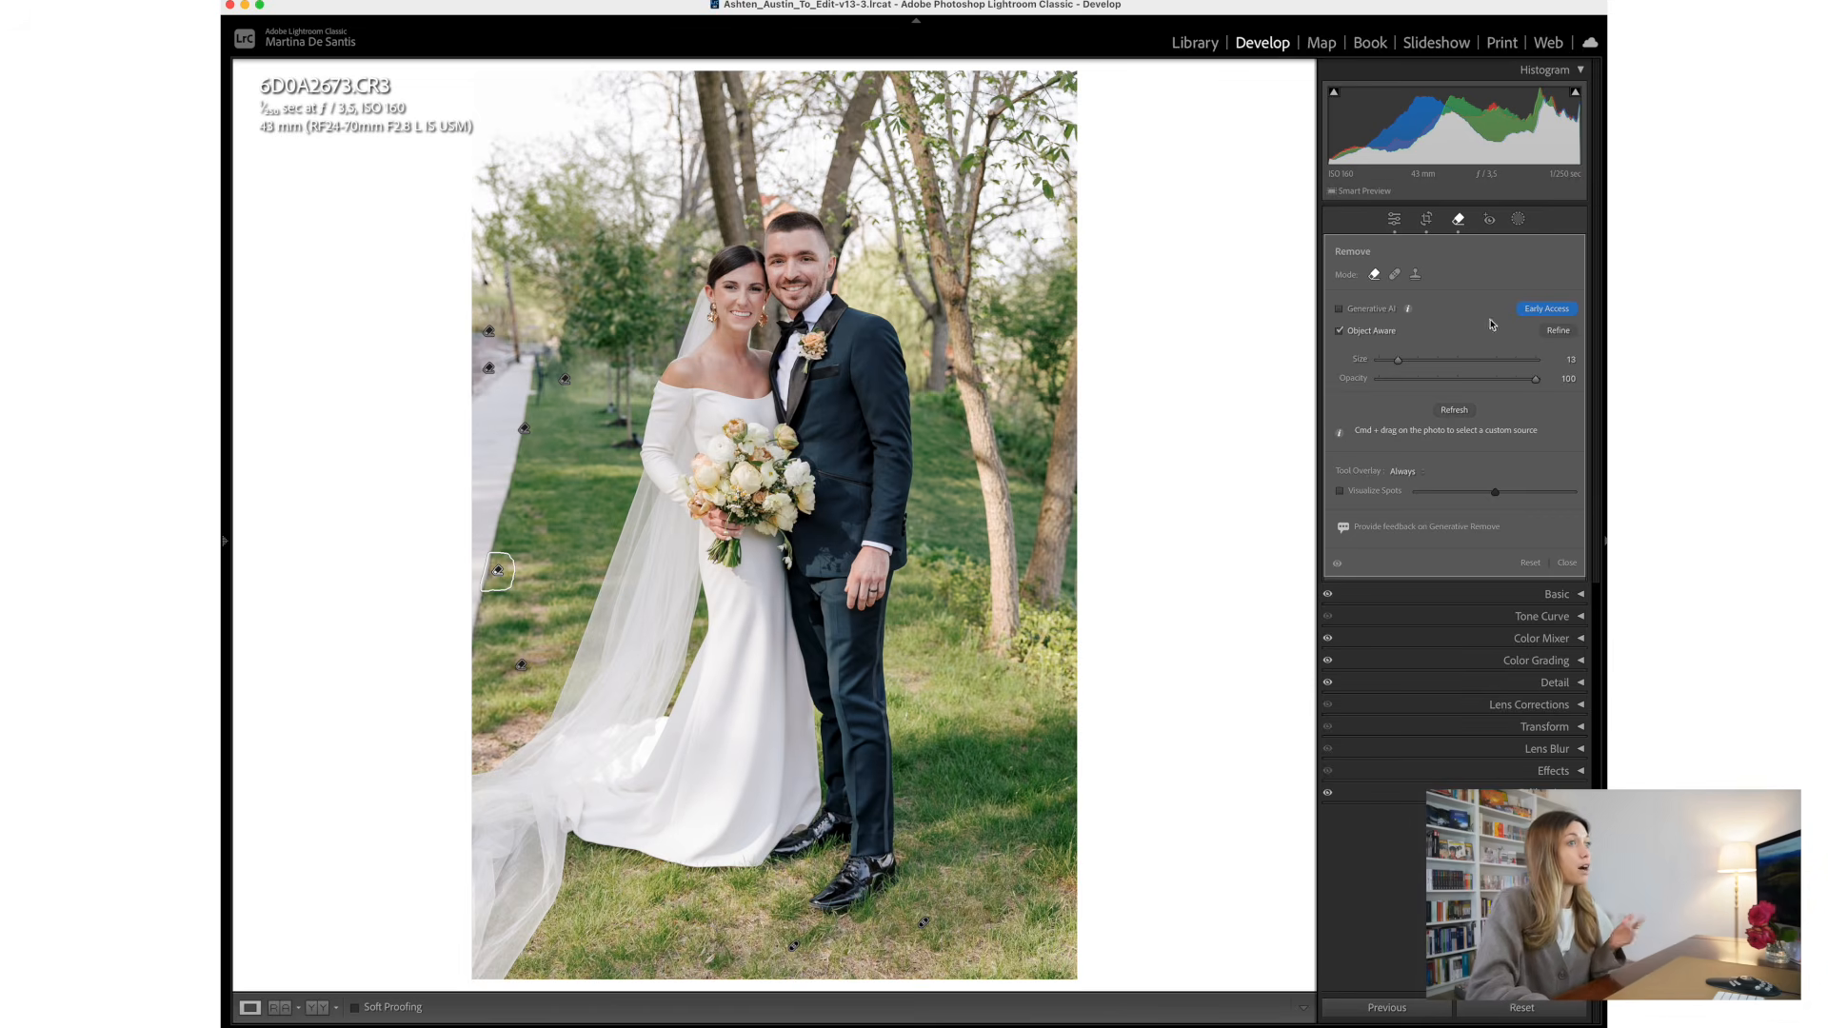
{"action": "left_click", "coordinate": [1565, 562]}
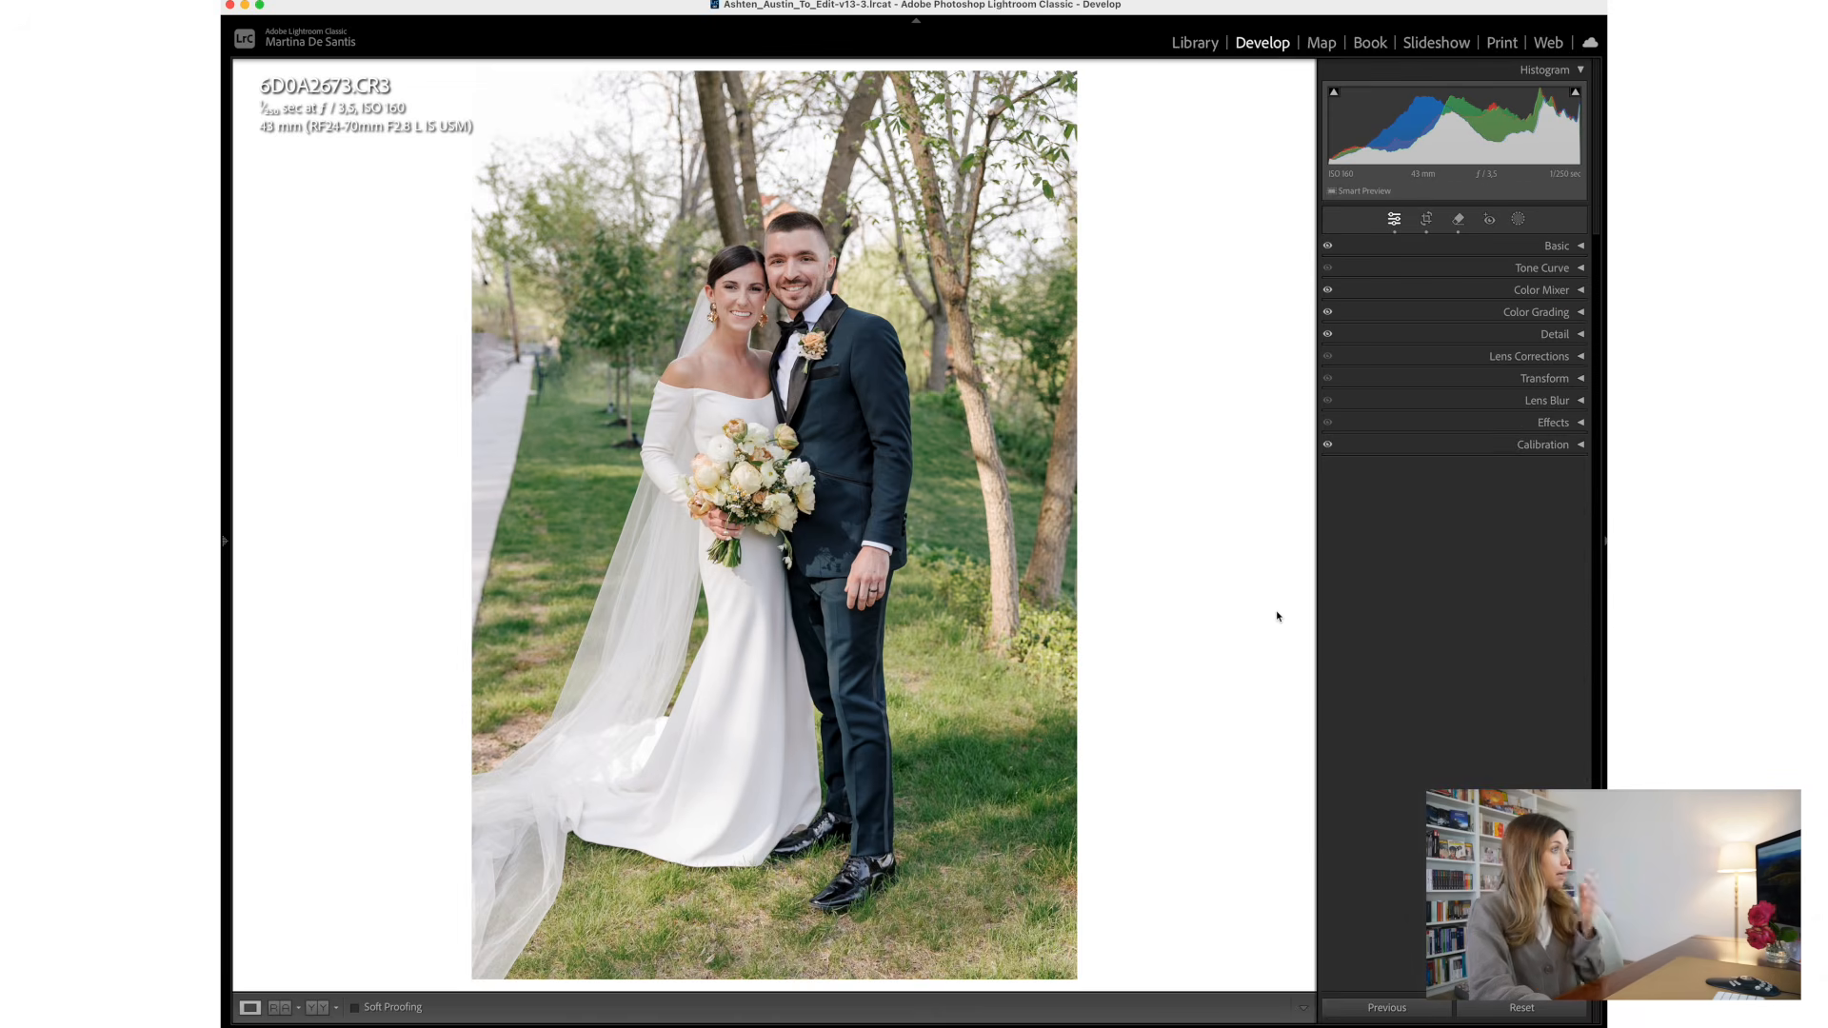
{"action": "key", "text": "backslash"}
{"action": "key", "text": "backslash"}
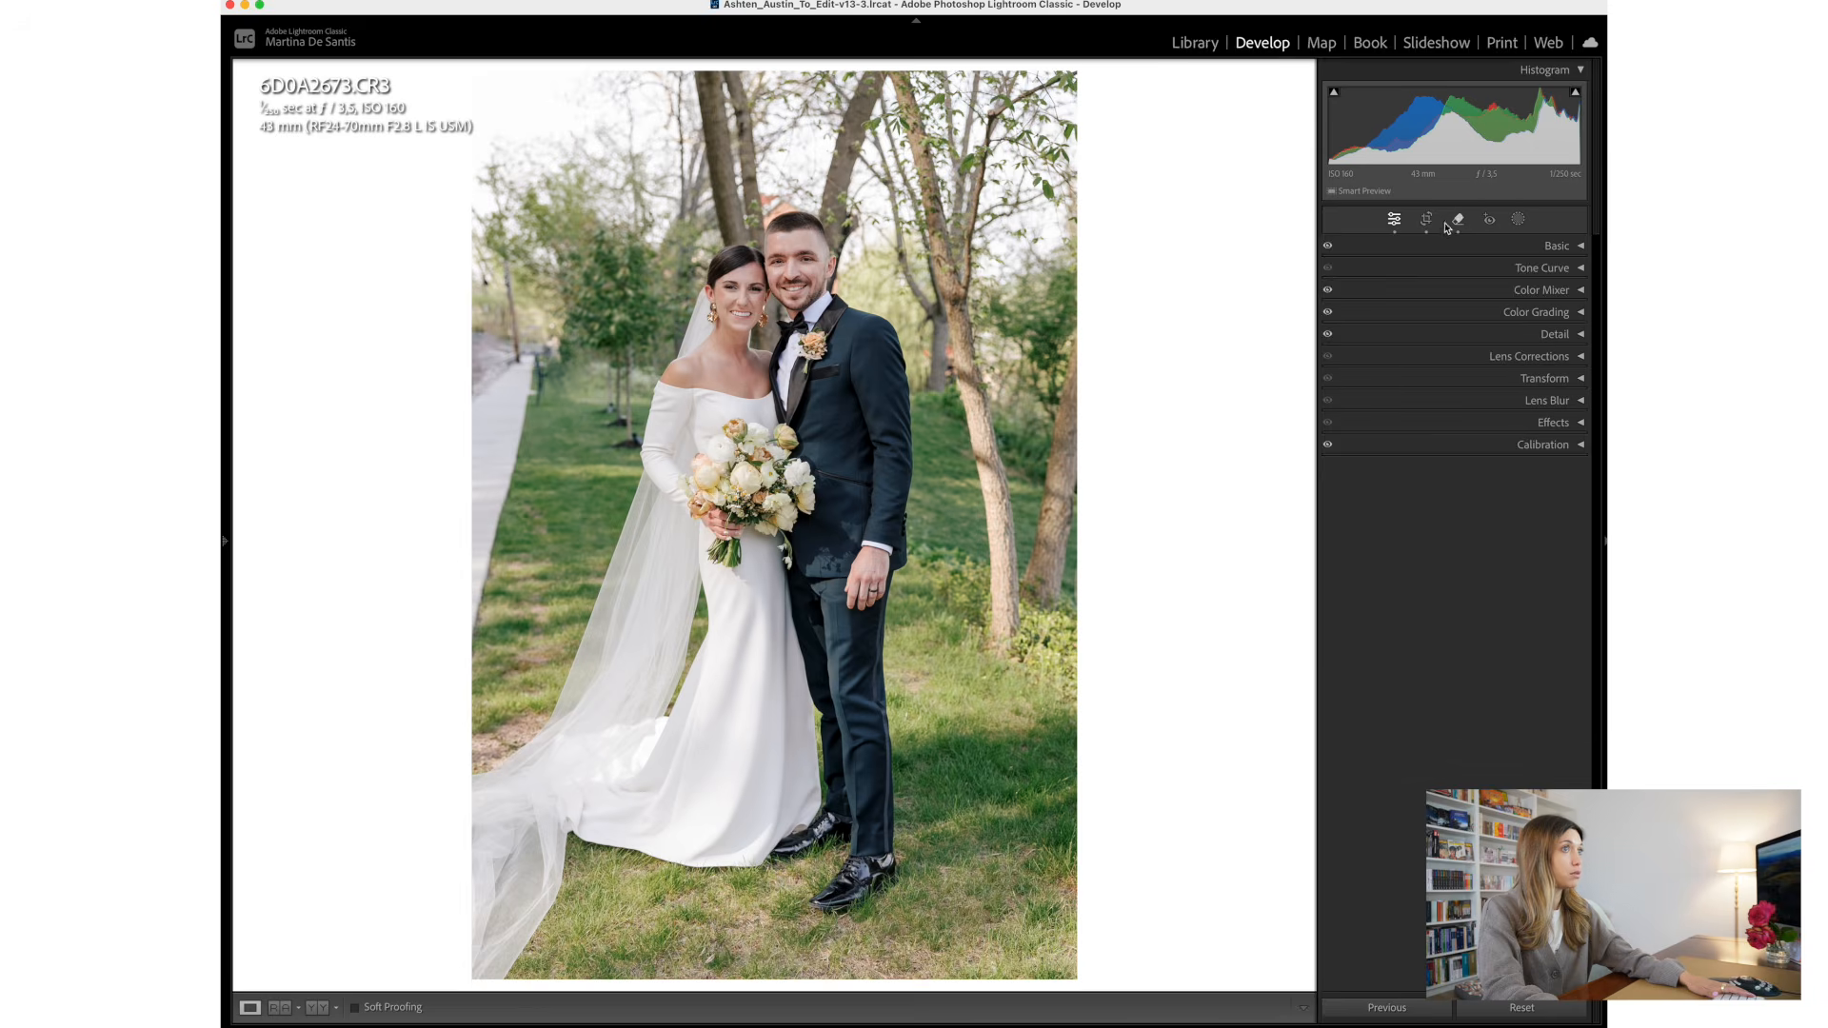
- Remove the thin upright distraction between the walkway and the small tree with Object Aware at brush size 7, and refresh the result
{"action": "left_click", "coordinate": [1457, 220]}
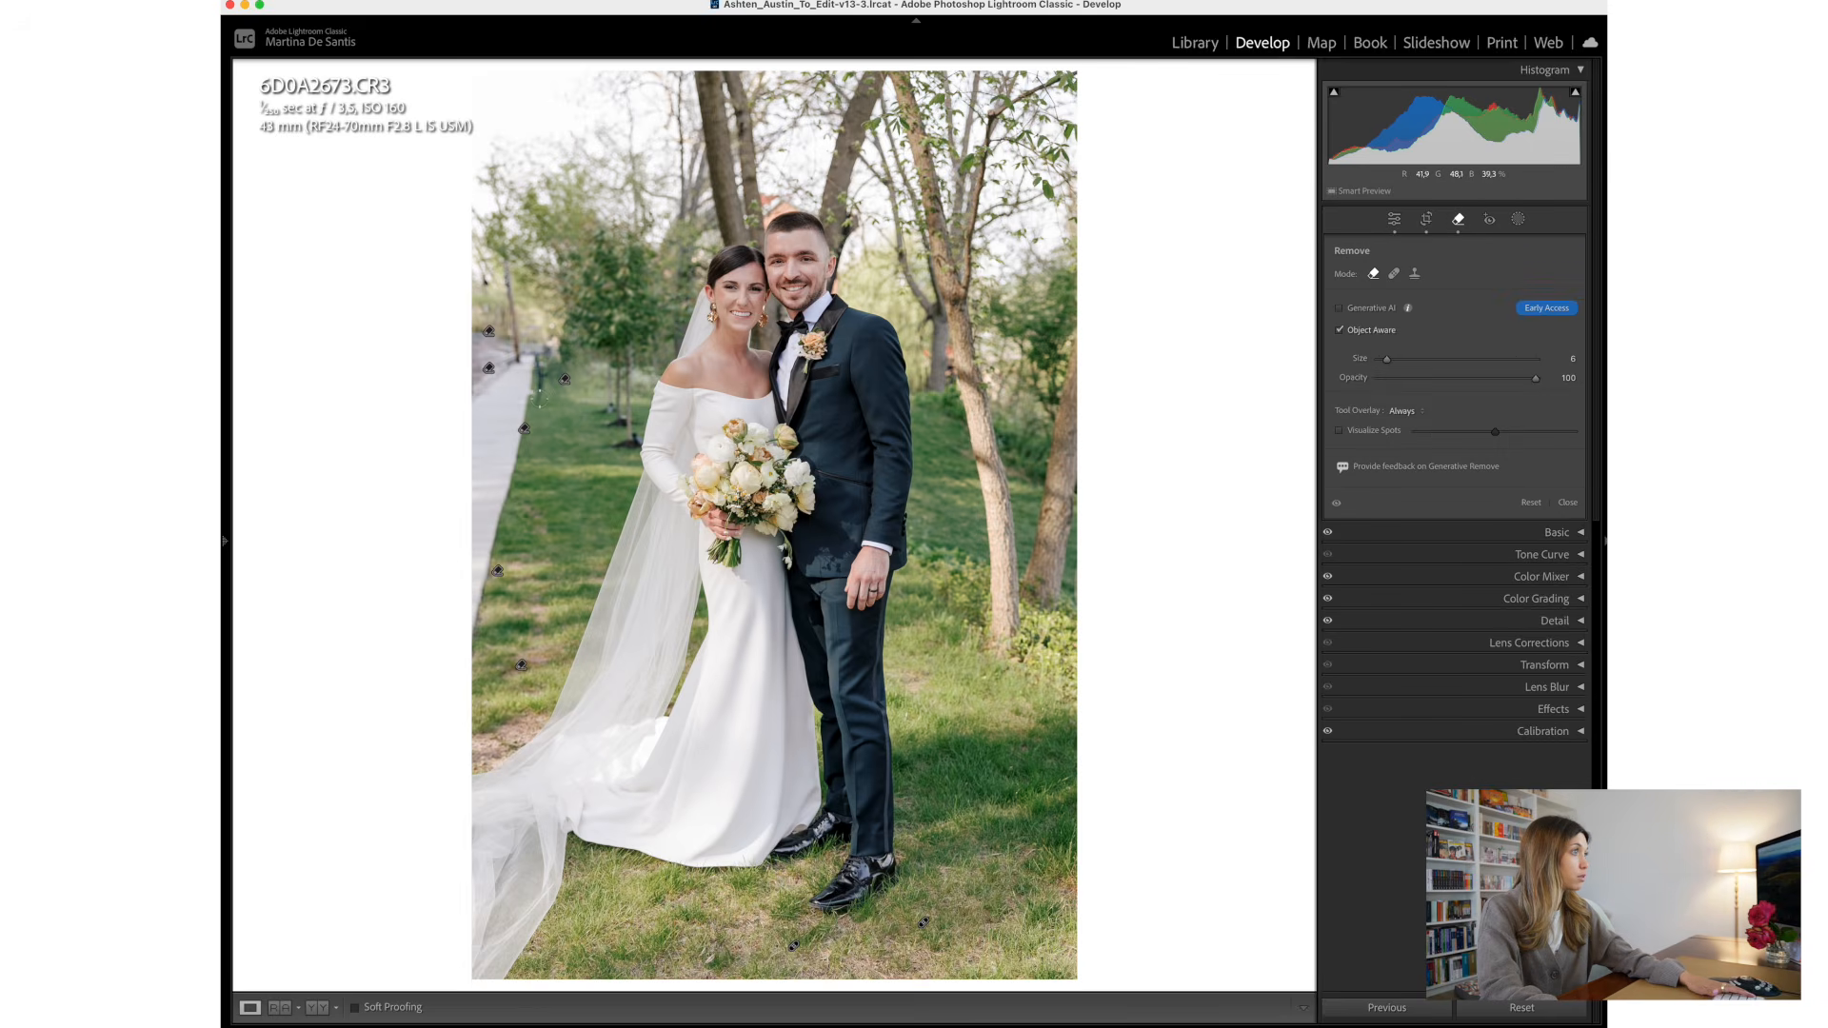
{"action": "left_click_drag", "start_coordinate": [539, 407], "coordinate": [539, 352]}
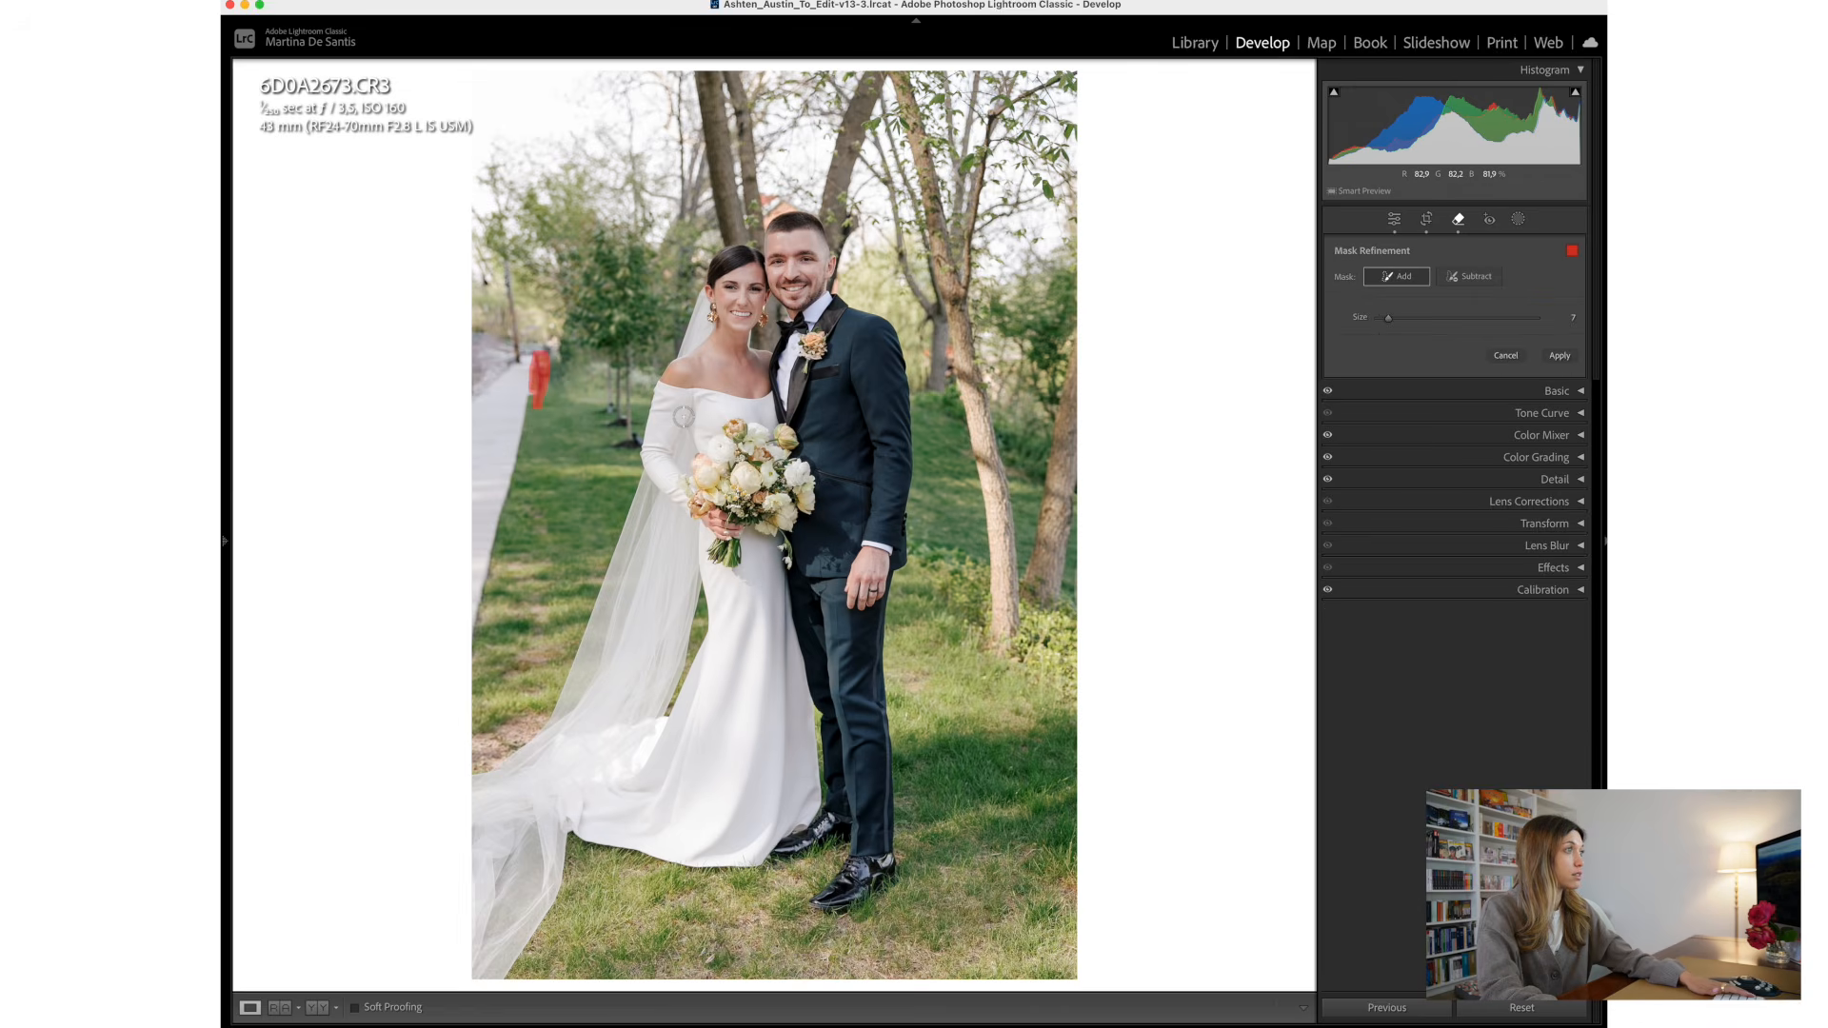
{"action": "left_click", "coordinate": [1560, 359]}
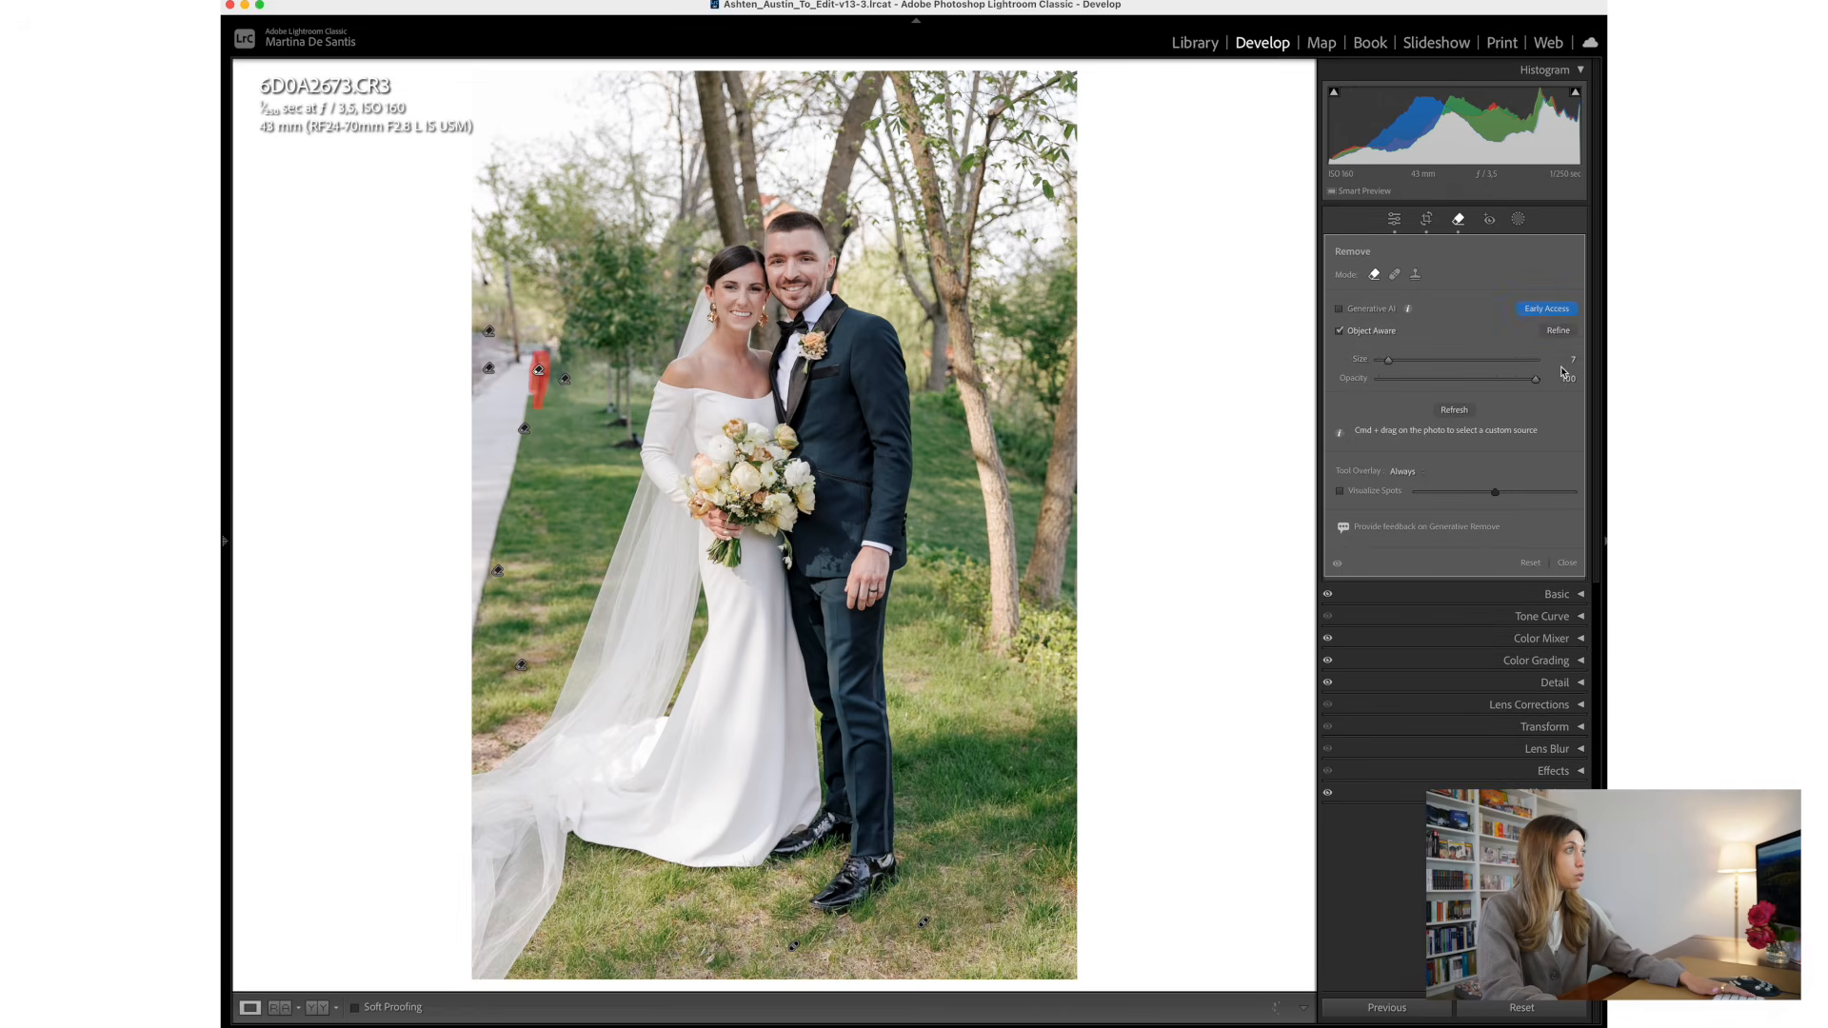
{"action": "left_click", "coordinate": [1462, 413]}
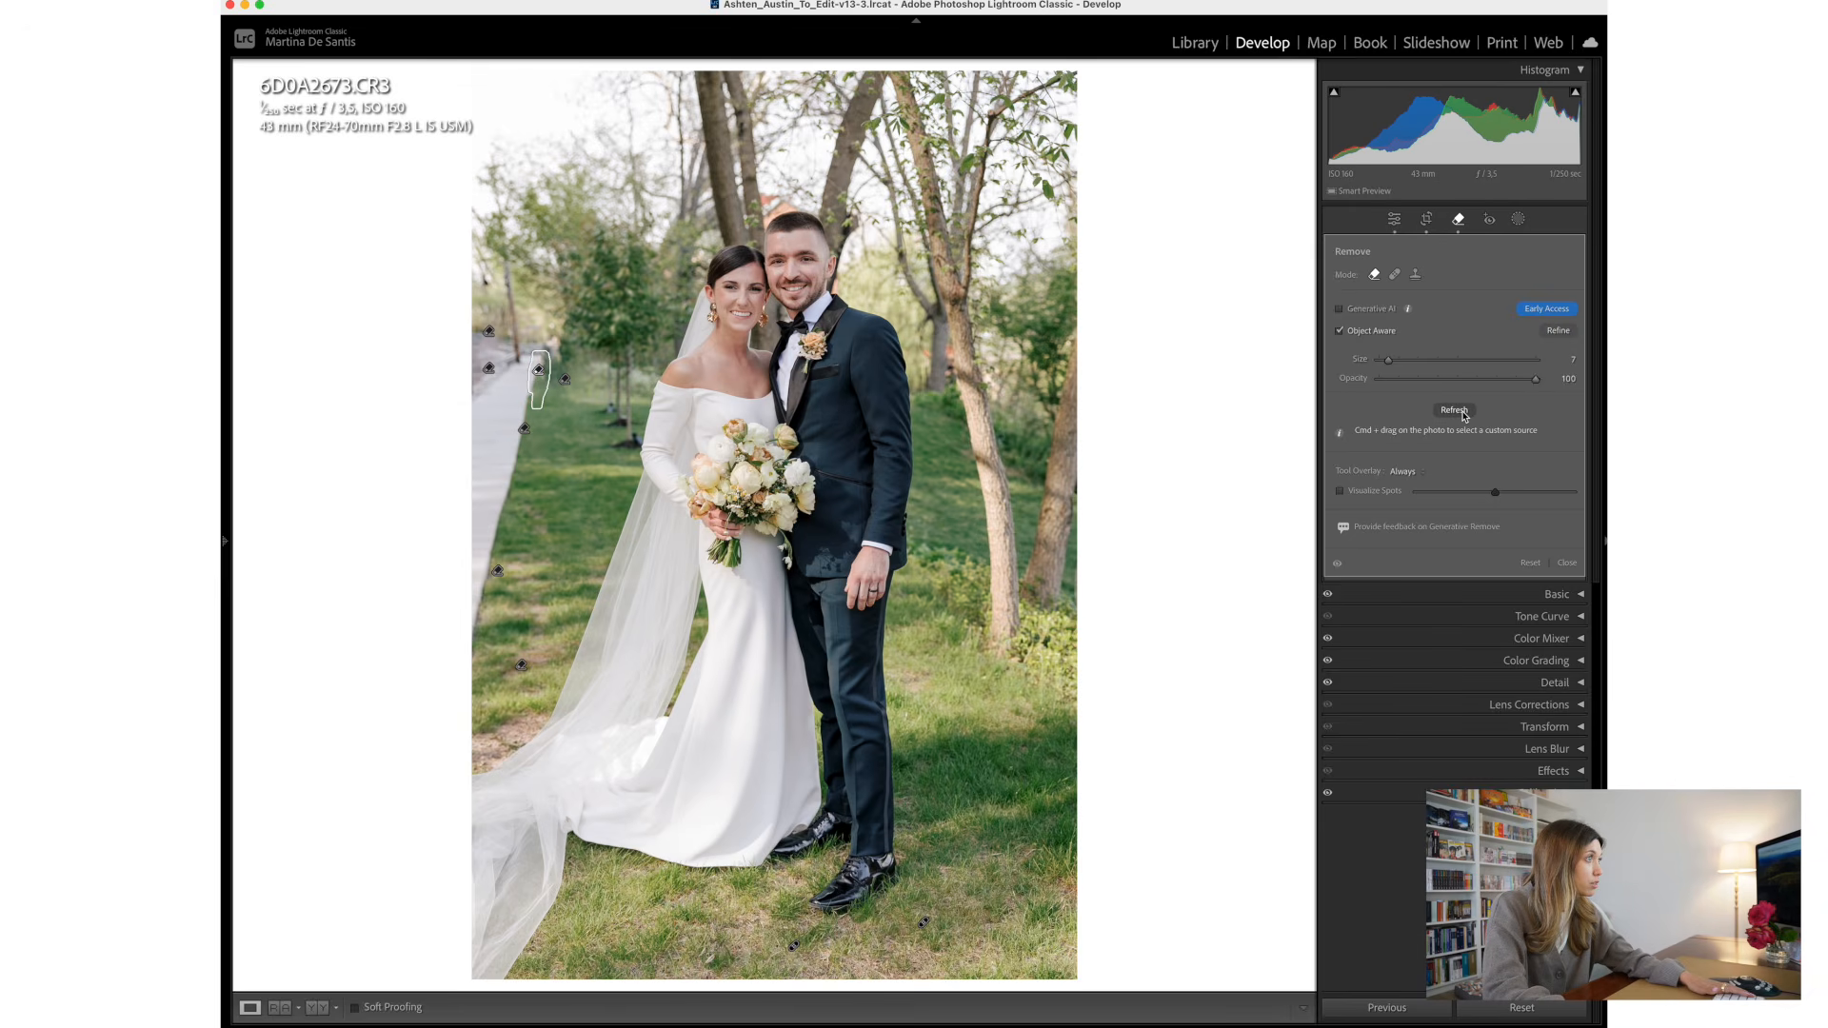
{"action": "left_click", "coordinate": [1567, 563]}
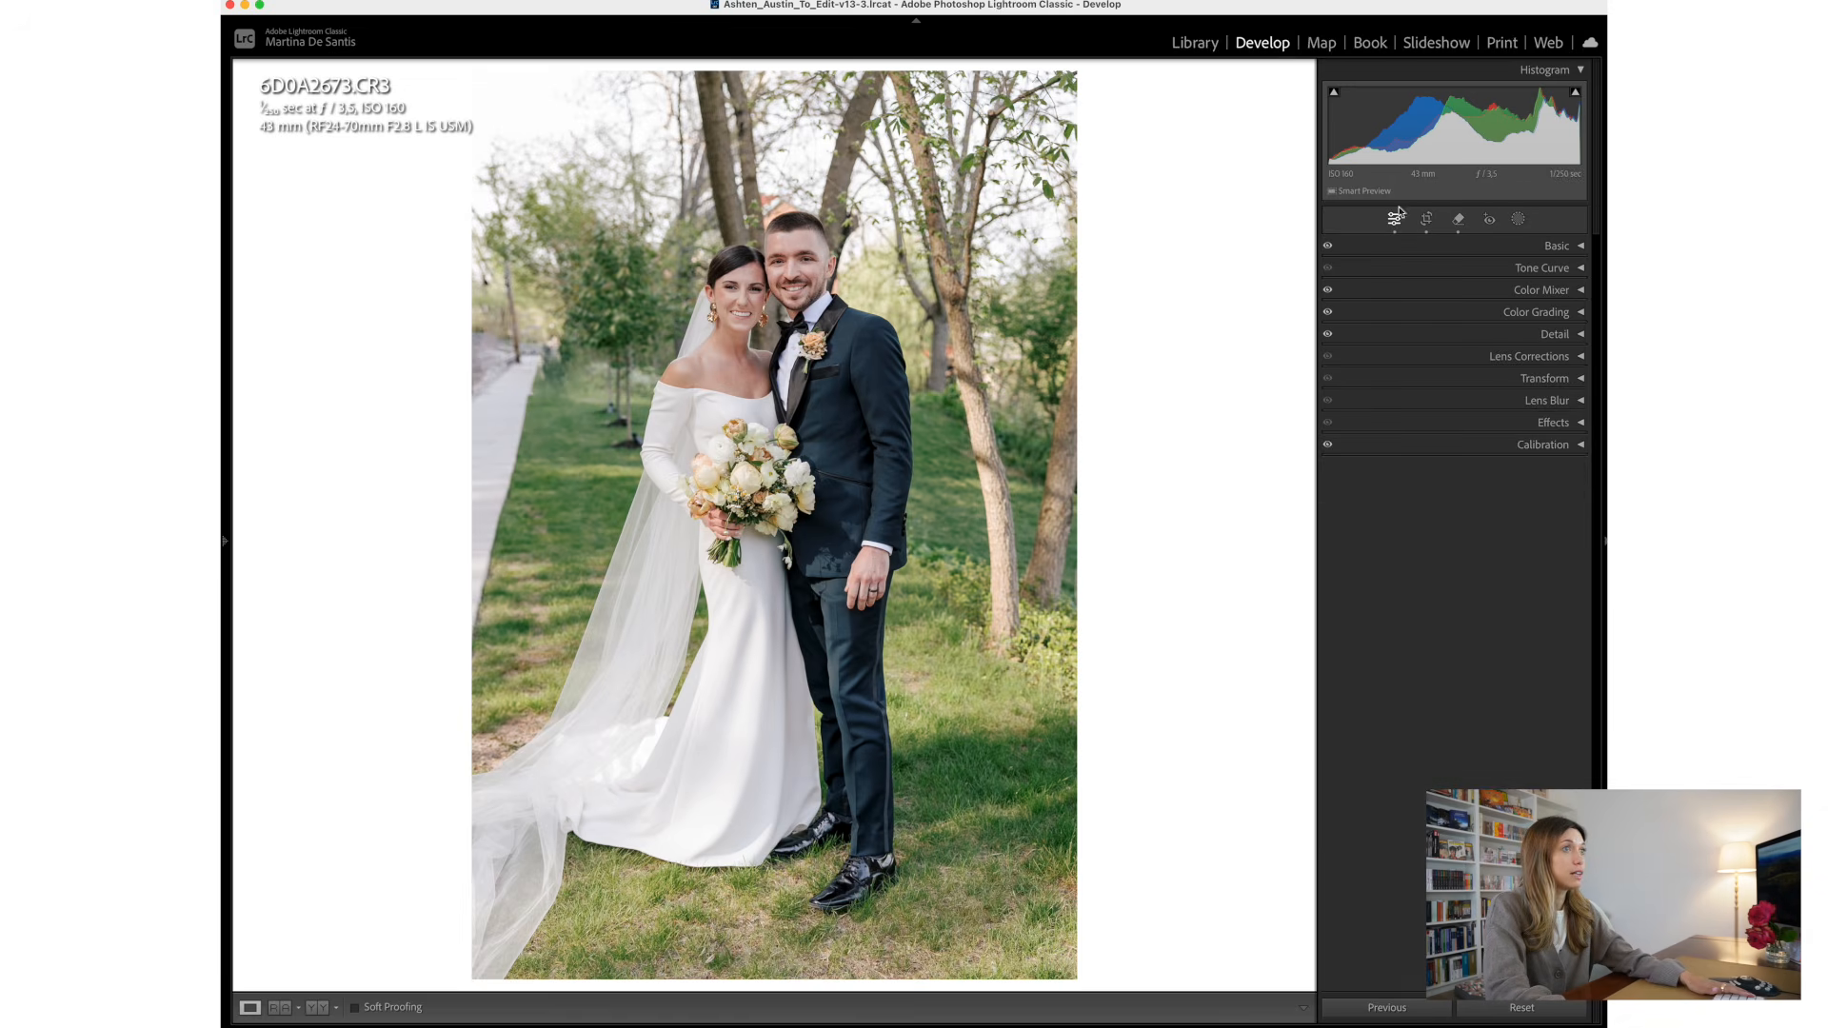
- Remove the remaining distractions at the walkway's far end and in the trees above it with Object Aware at brush size 7
{"action": "left_click", "coordinate": [1458, 219]}
{"action": "mouse_move", "coordinate": [517, 359]}
{"action": "left_mouse_down"}
{"action": "mouse_move", "coordinate": [485, 155]}
{"action": "mouse_move", "coordinate": [481, 179]}
{"action": "left_mouse_up"}
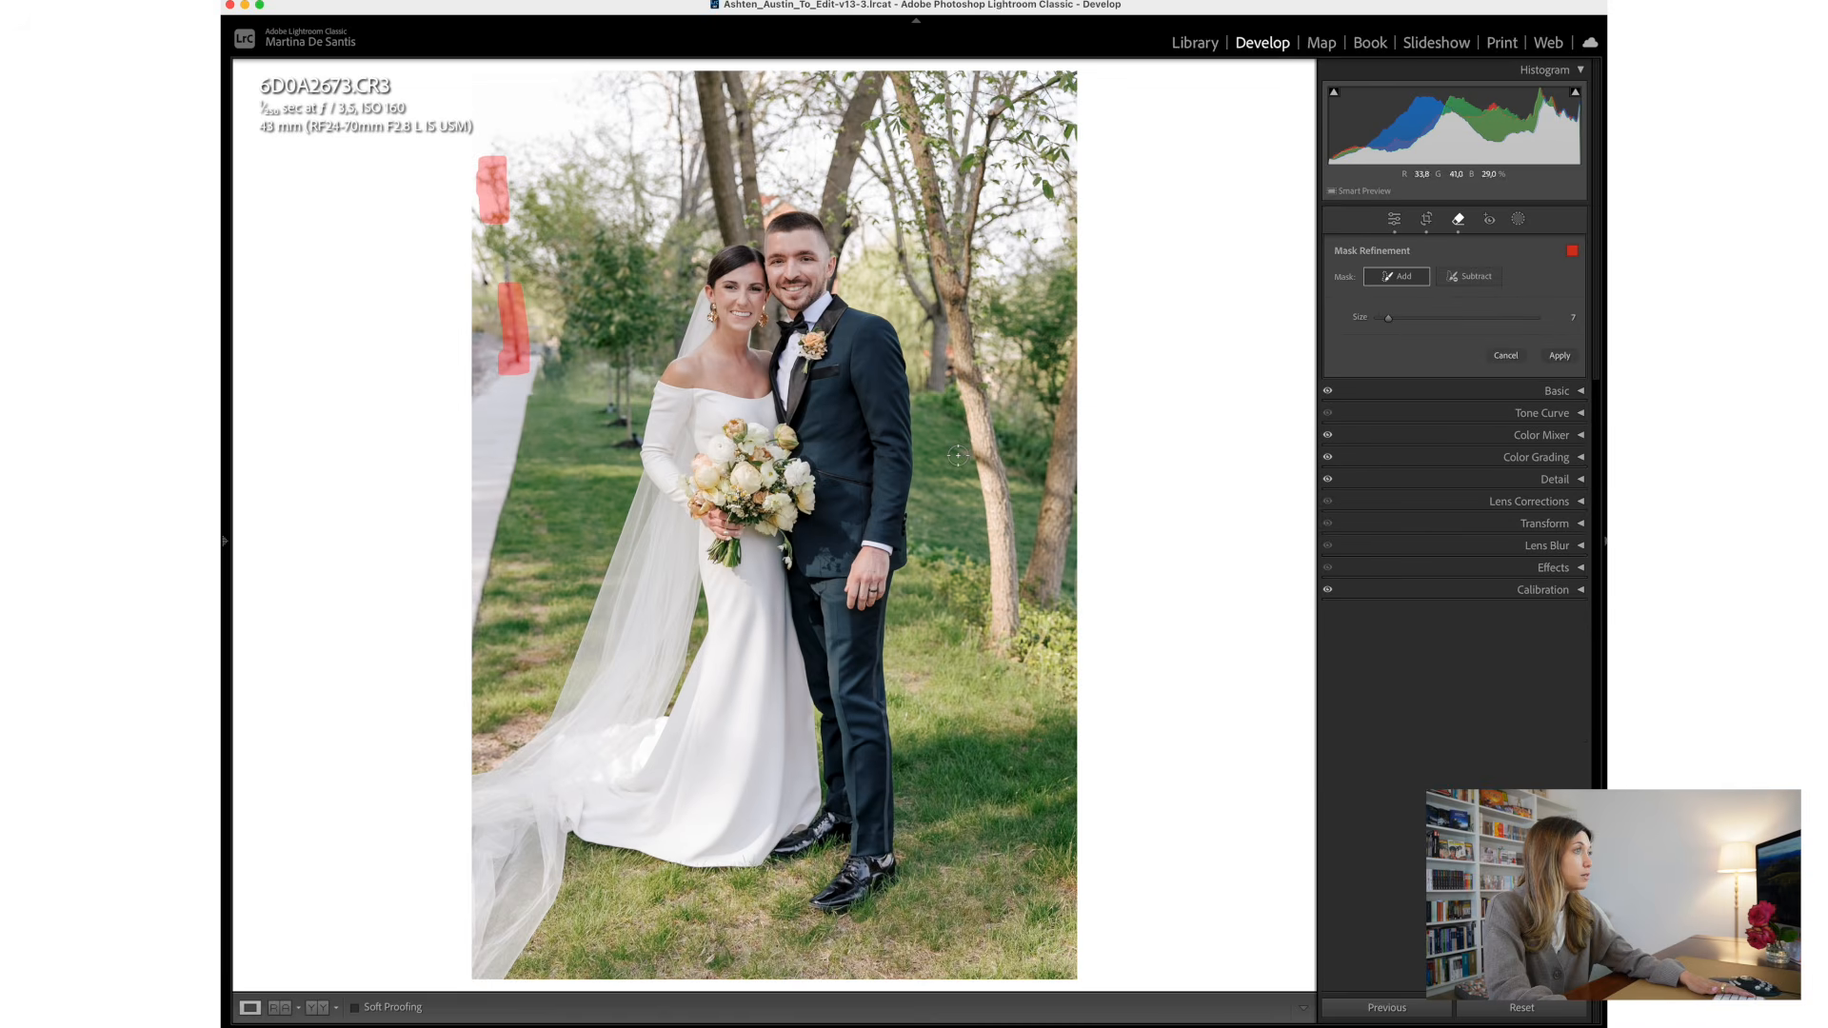
{"action": "left_click", "coordinate": [1559, 356]}
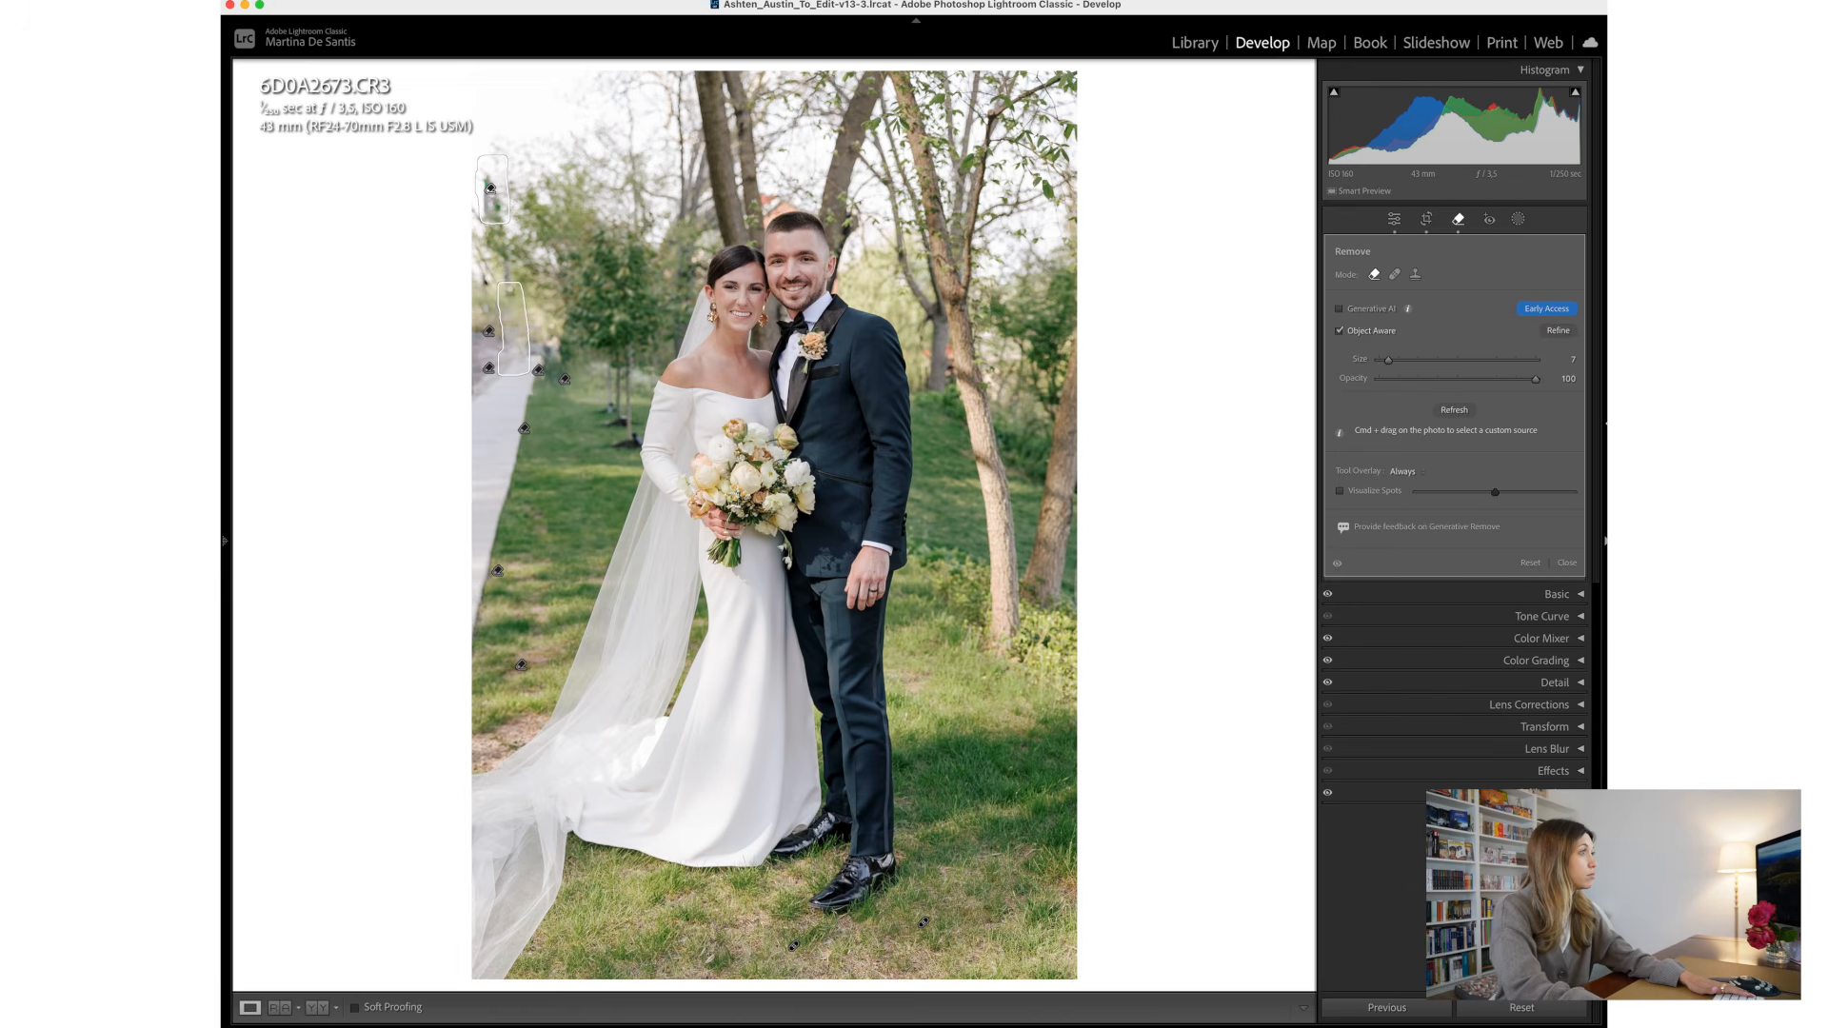
{"action": "key", "text": "Delete"}
{"action": "key", "text": "q"}
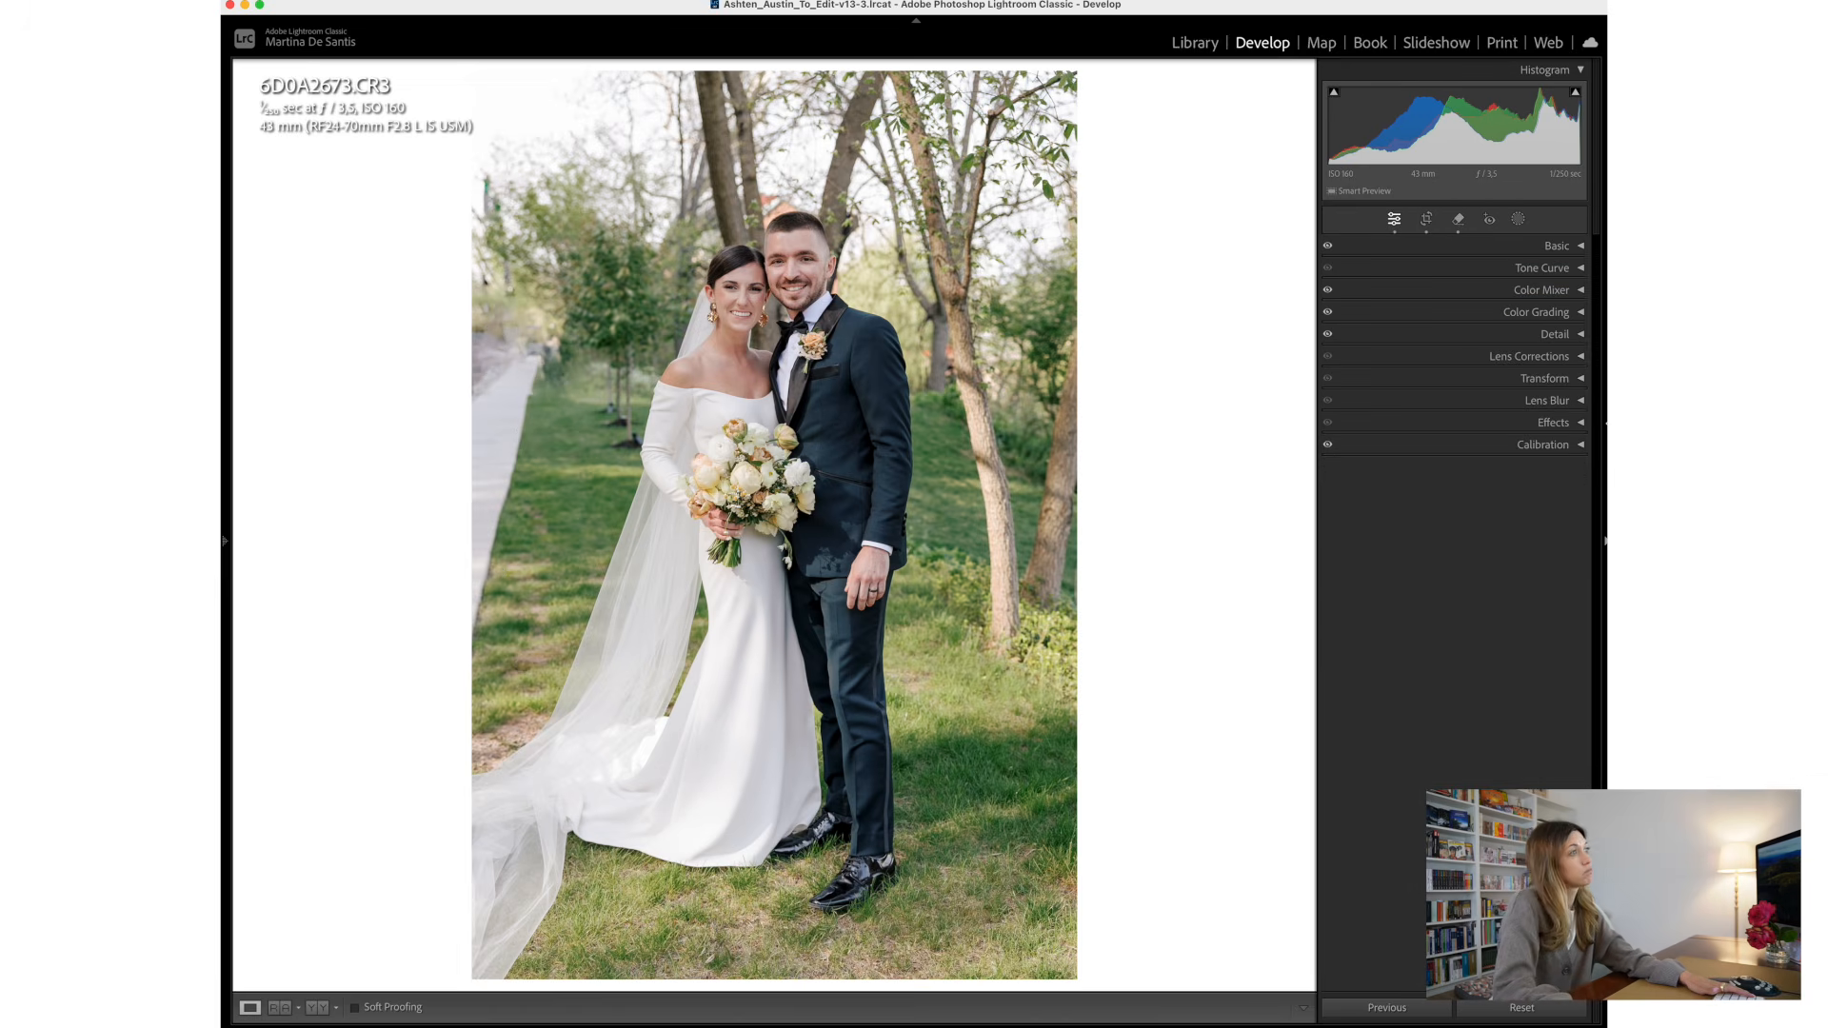
- Remove the small spot on the walkway's grass edge near the bride's shoulder with Object Aware at brush size 7, and close the Remove tool
{"action": "left_click", "coordinate": [1458, 219]}
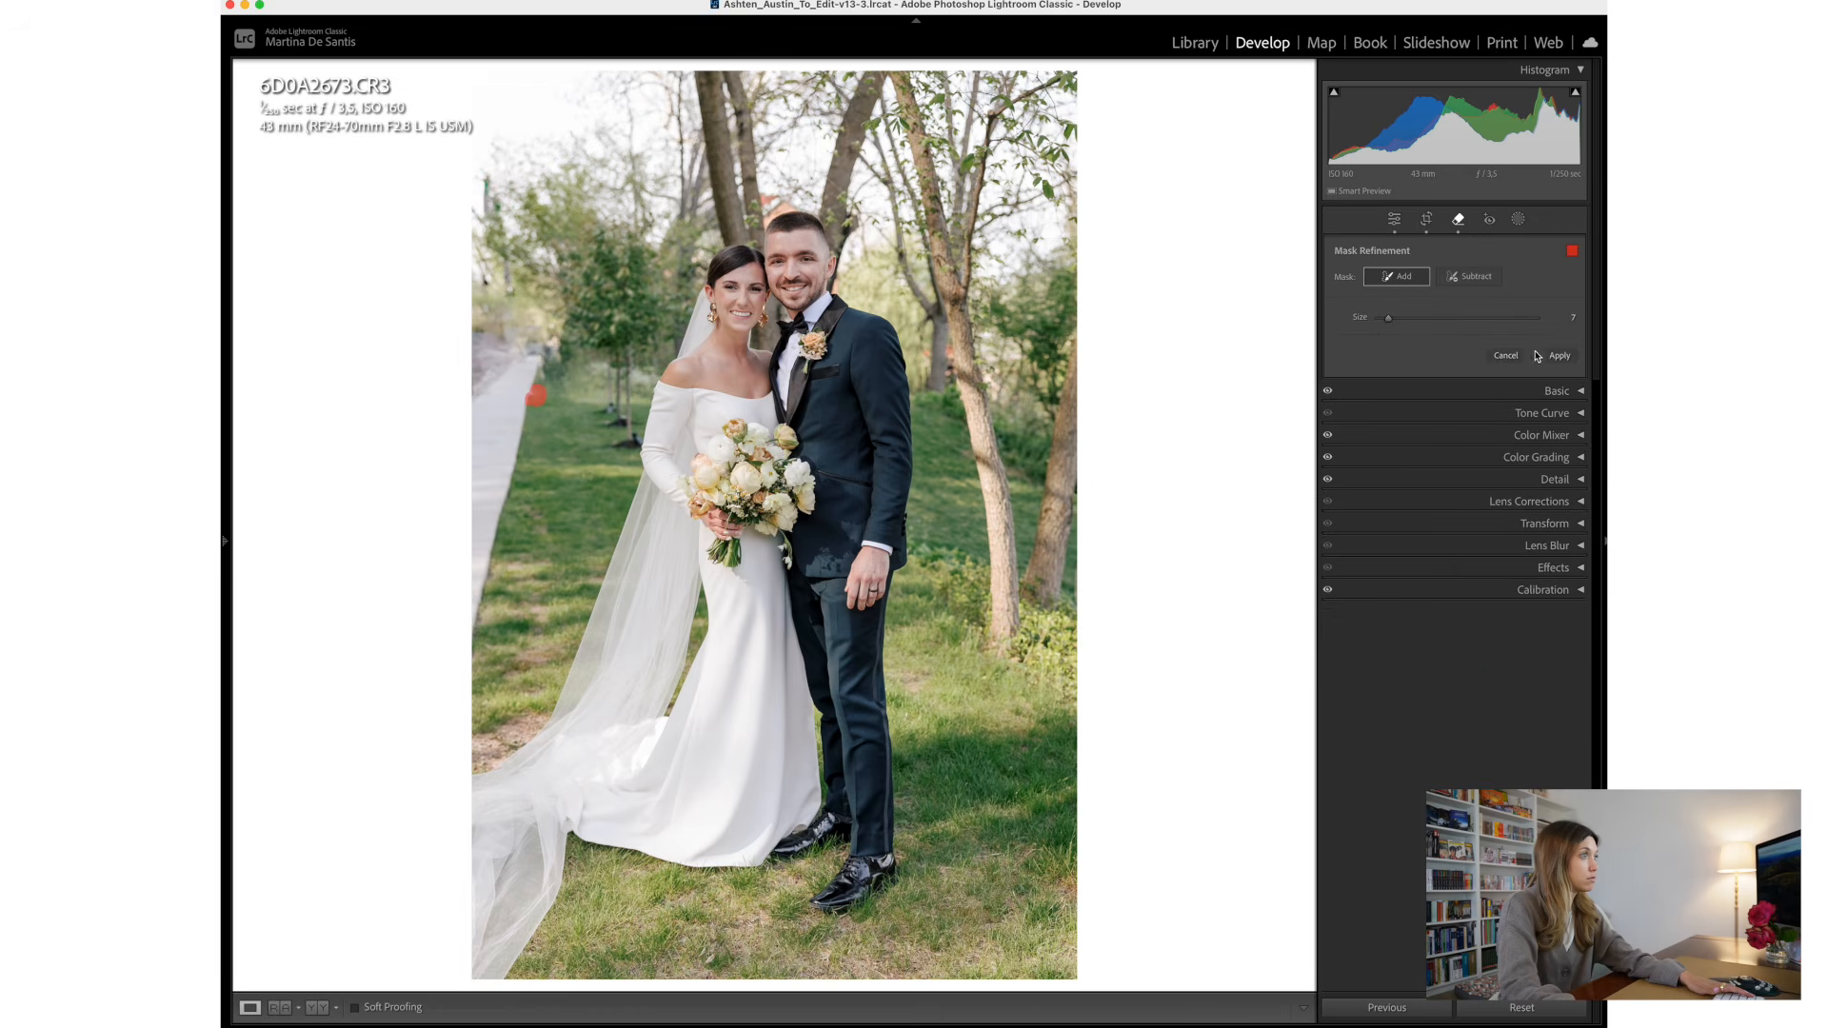
{"action": "left_click", "coordinate": [1558, 356]}
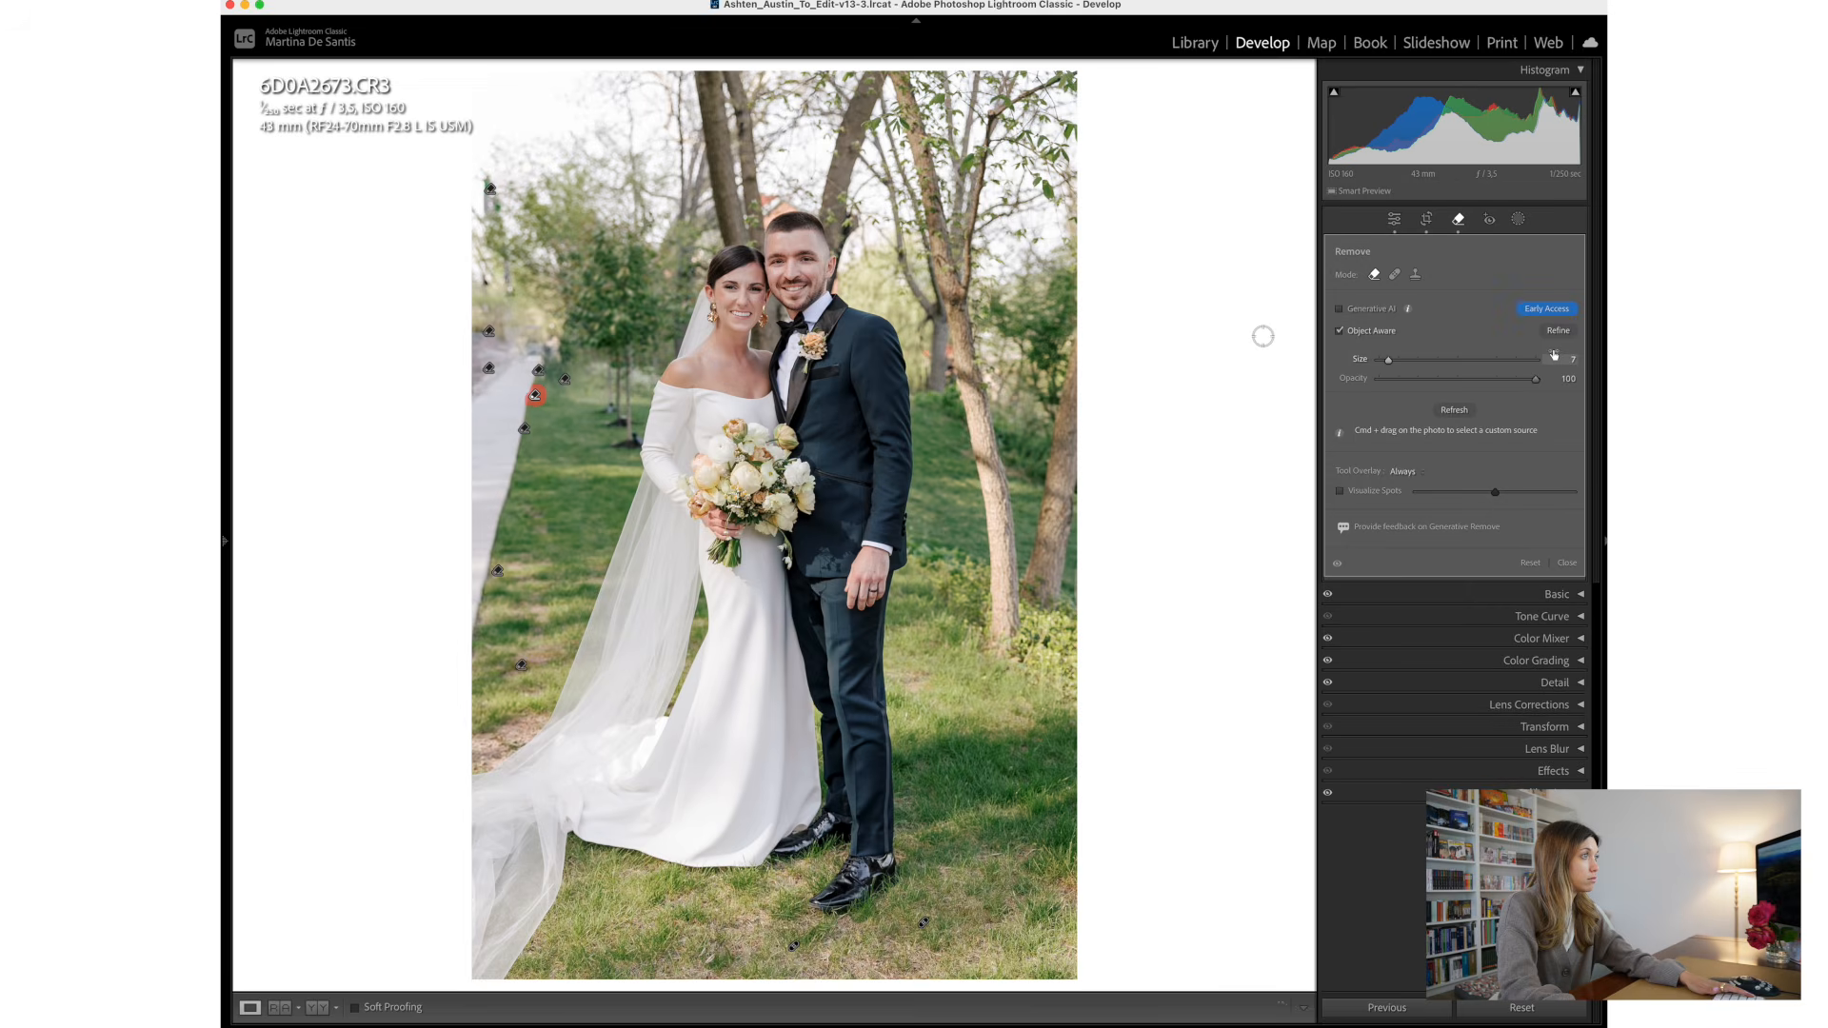
{"action": "left_click", "coordinate": [1566, 564]}
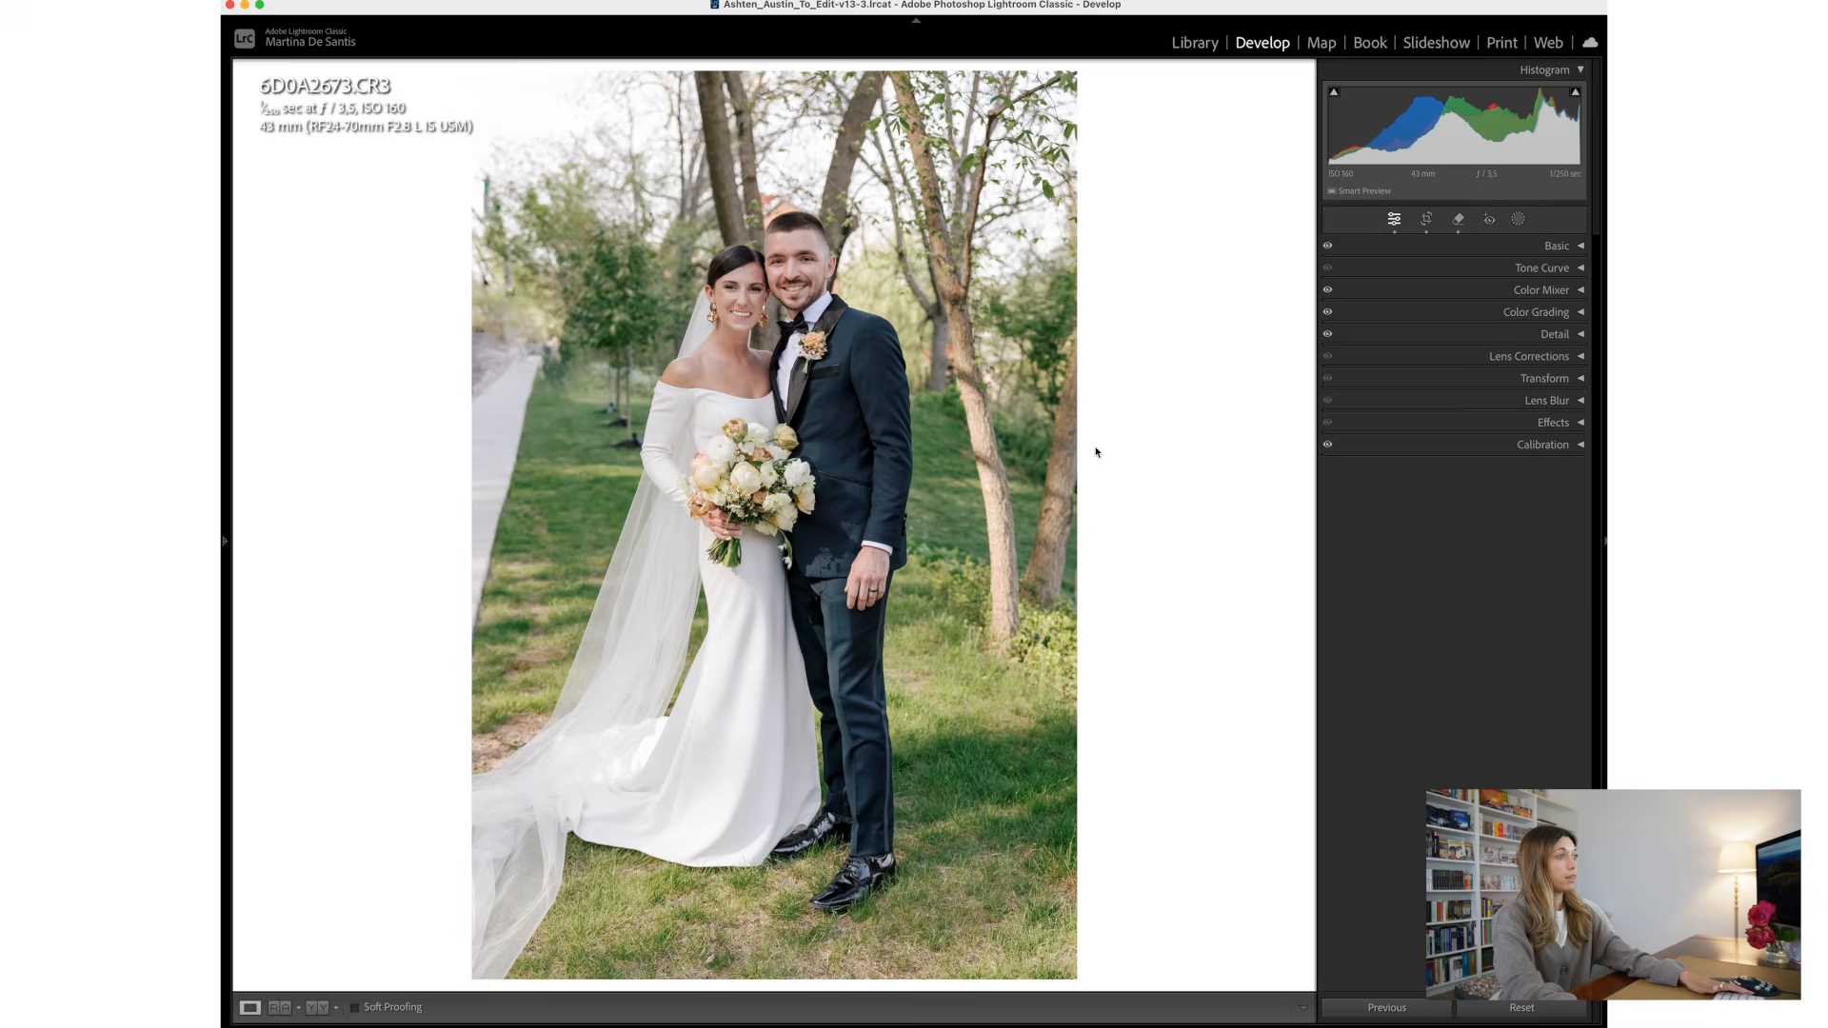
- Compare the retouched portrait with its original twice, ending on the edited version
{"action": "key", "text": "backslash"}
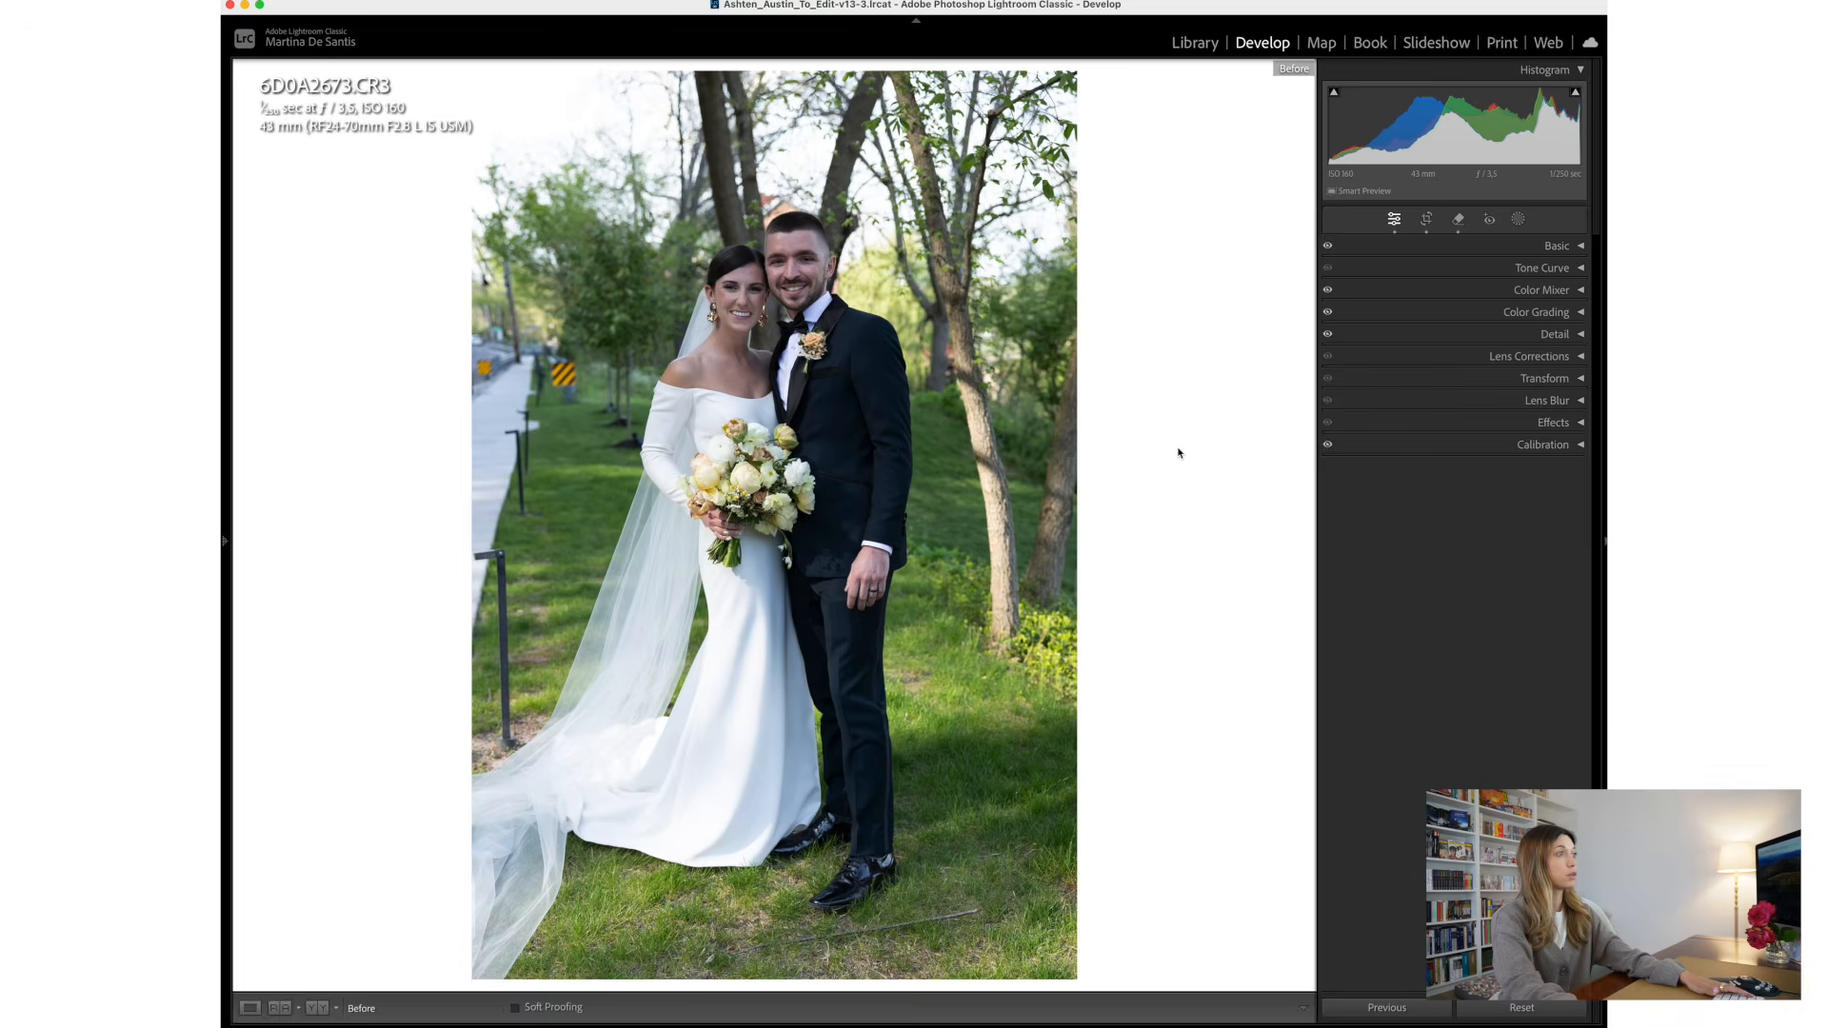
{"action": "key", "text": "backslash"}
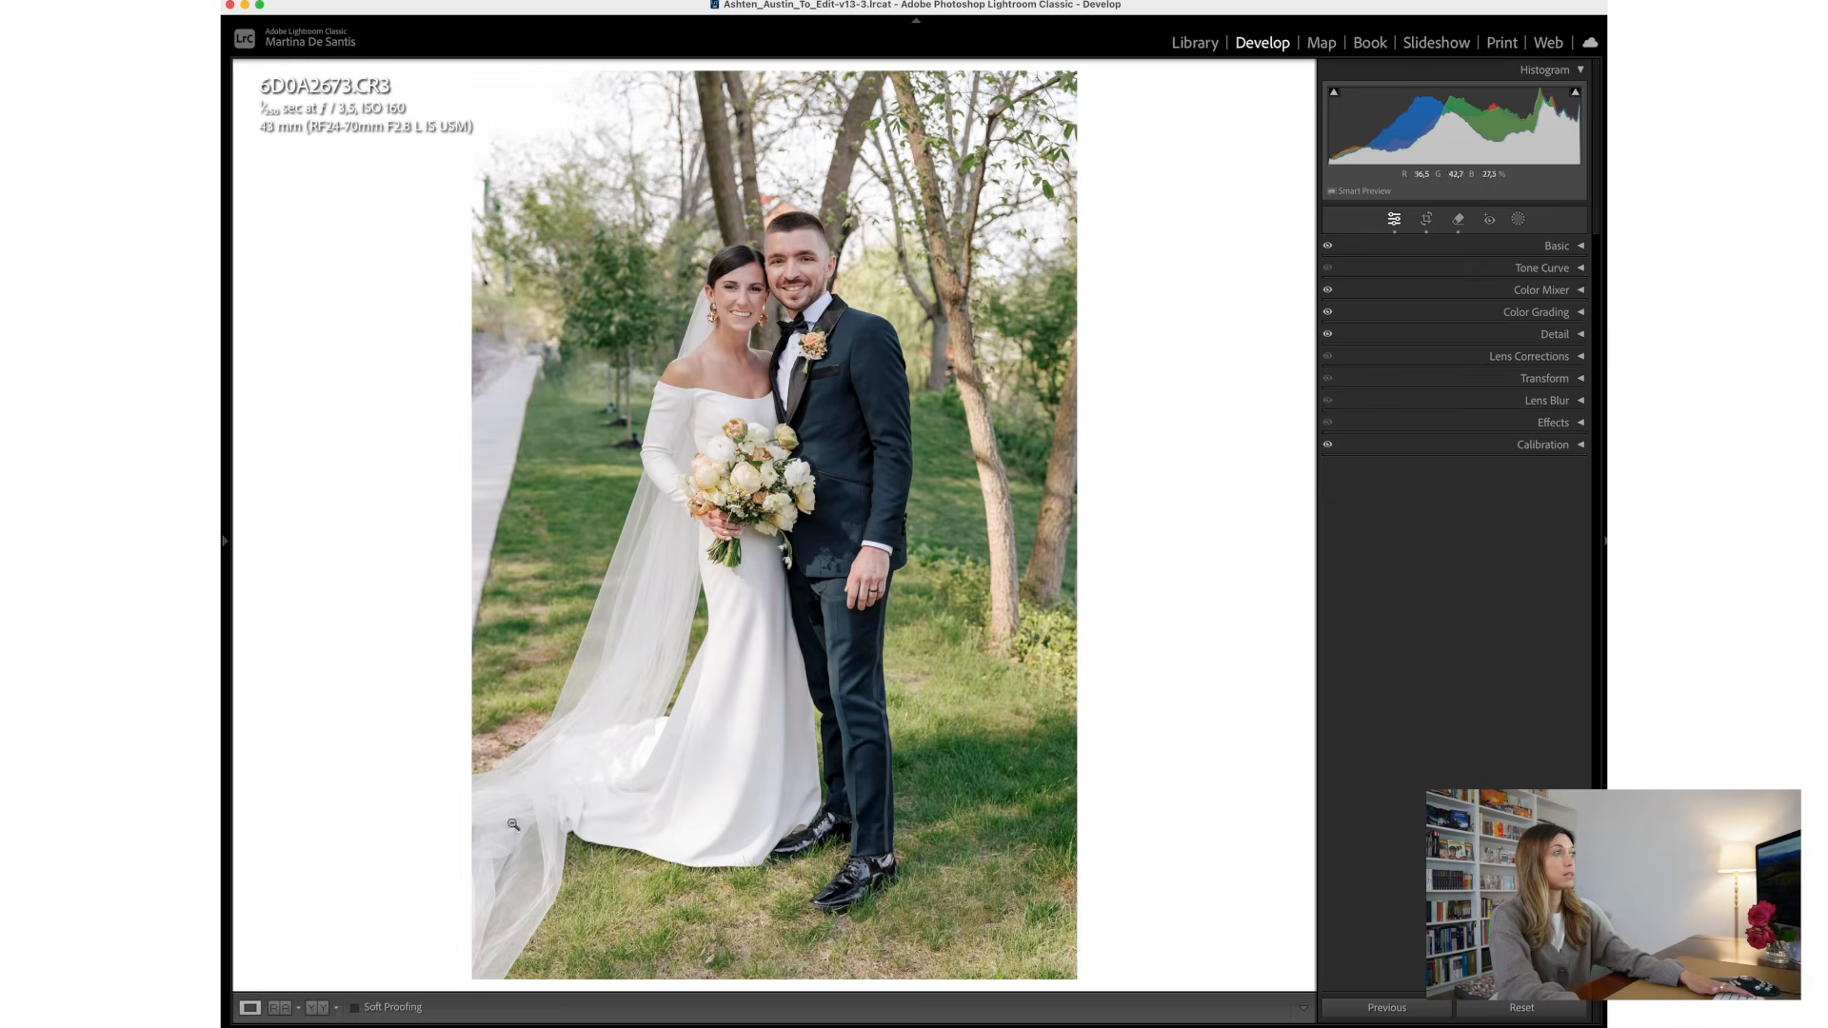
{"action": "key", "text": "backslash"}
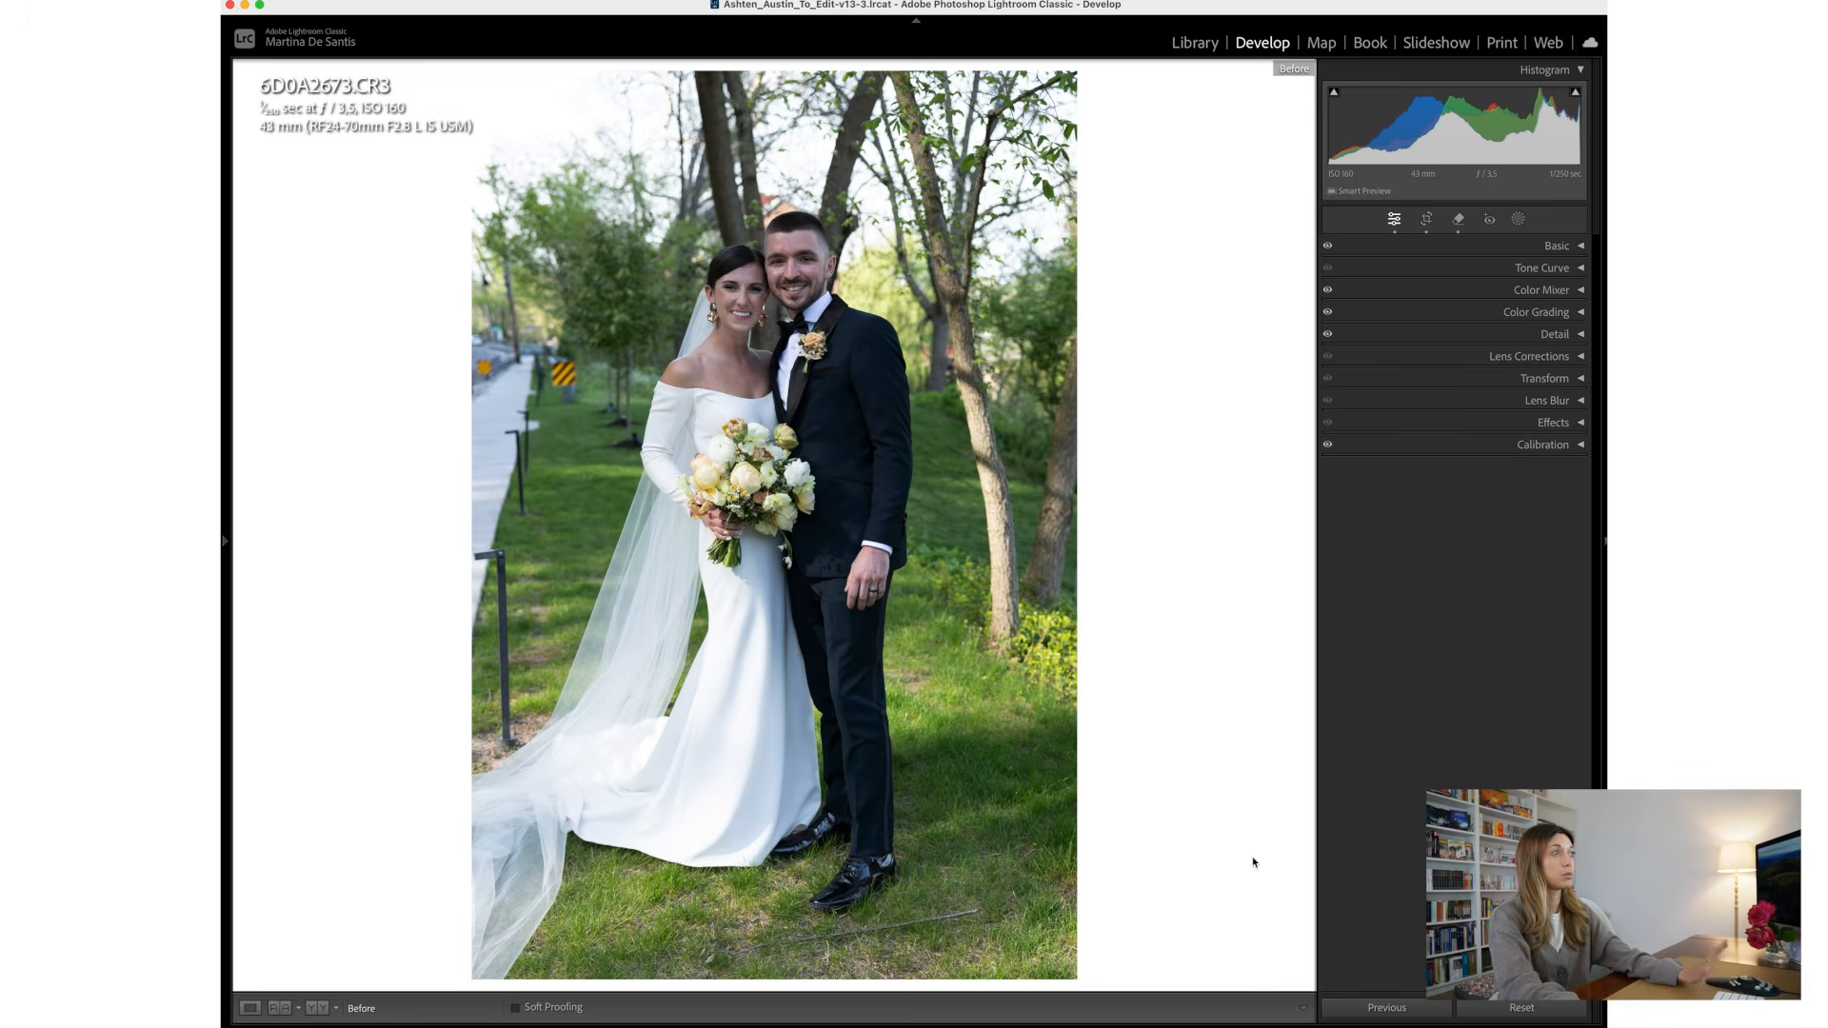
{"action": "key", "text": "backslash"}
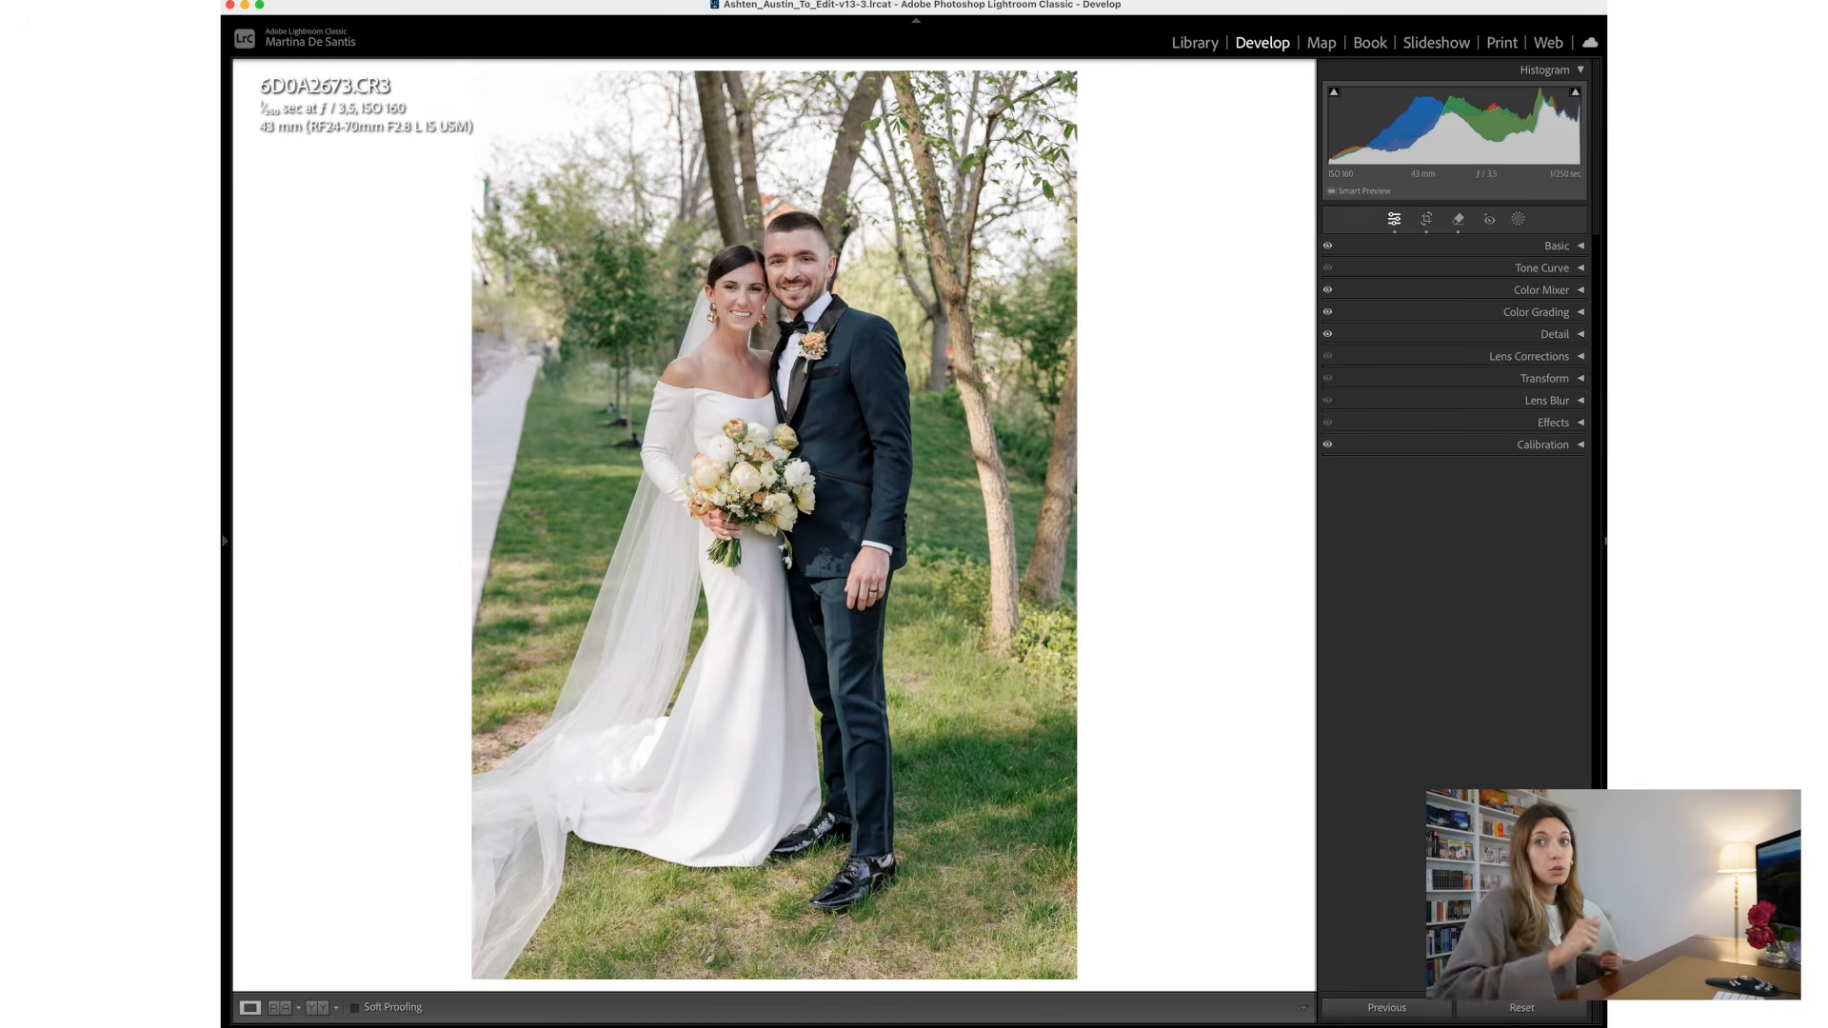